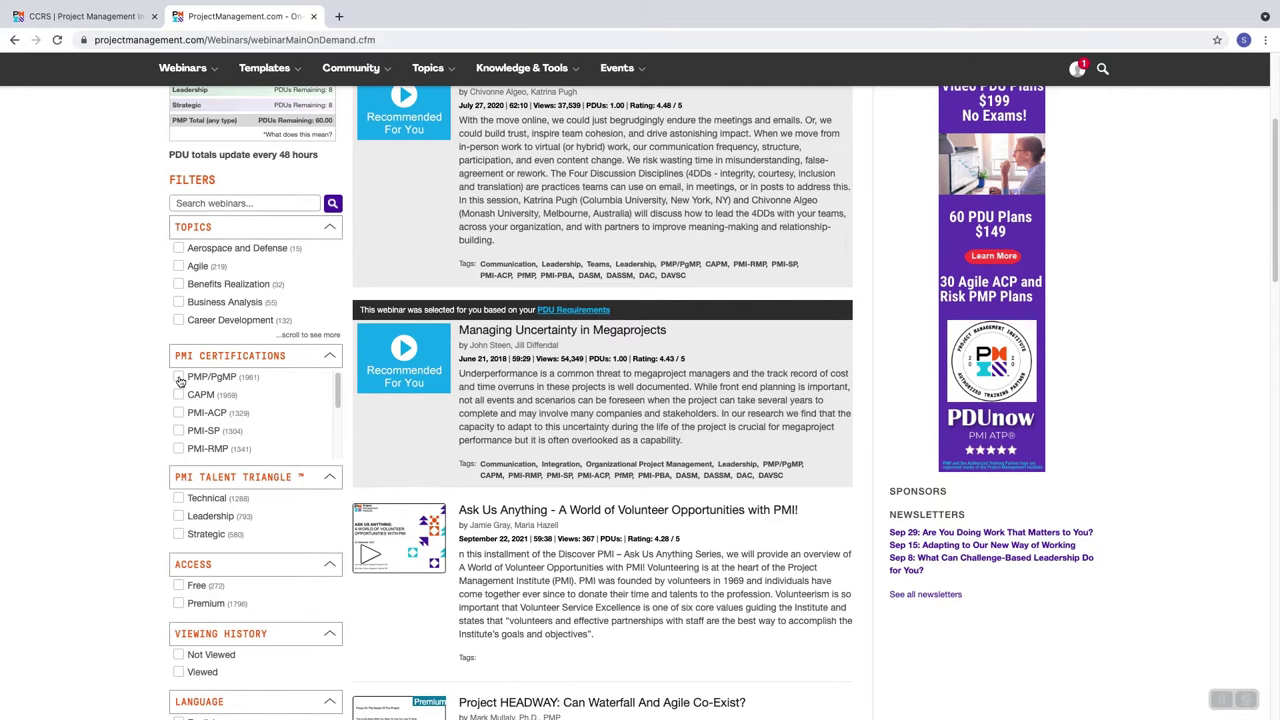
Filter the on-demand webinars by PMP/PgMP certification, the Technical, Leadership and Strategic talent triangle areas, and English language
left_click(179, 378)
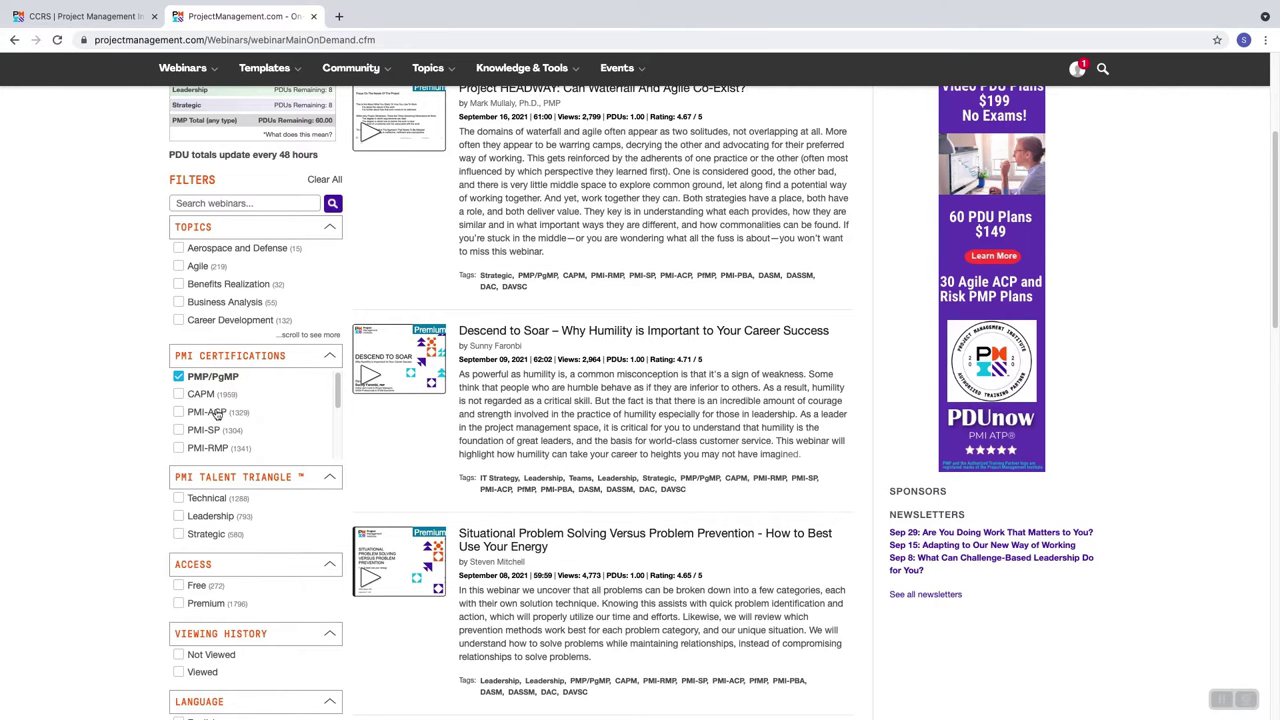
scroll(112, 391, "down", 3)
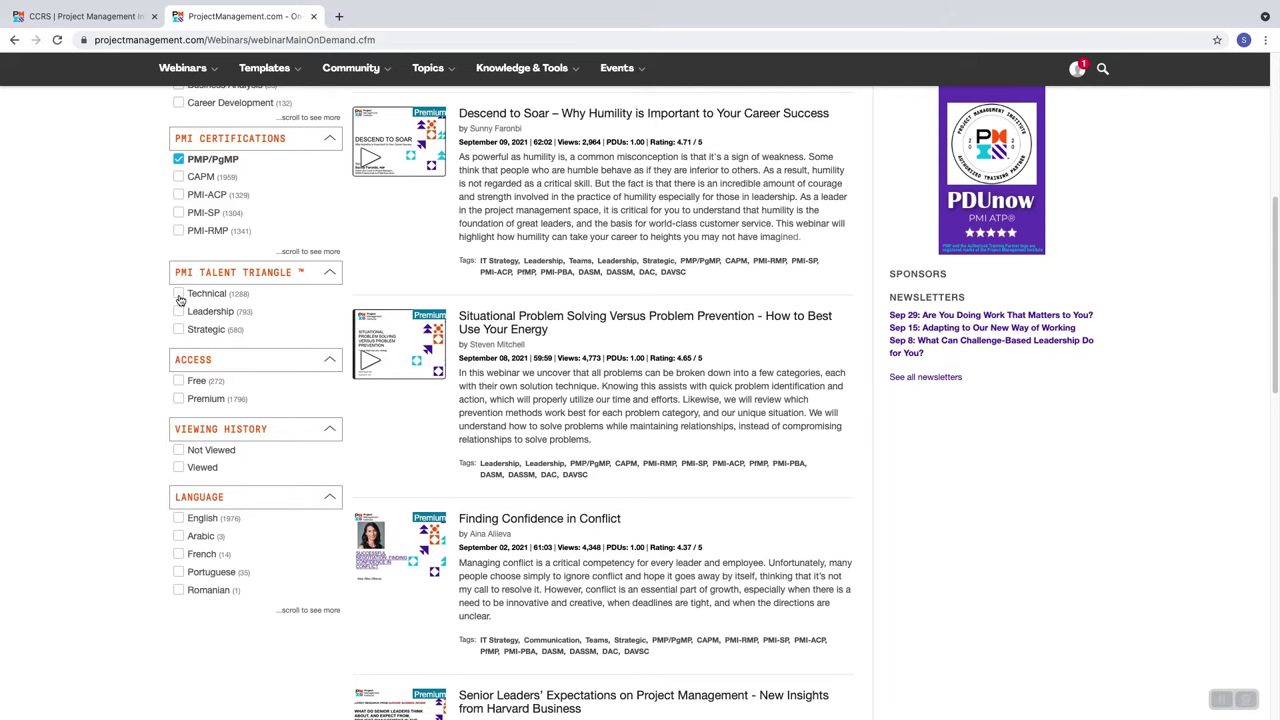
left_click(179, 294)
left_click(179, 311)
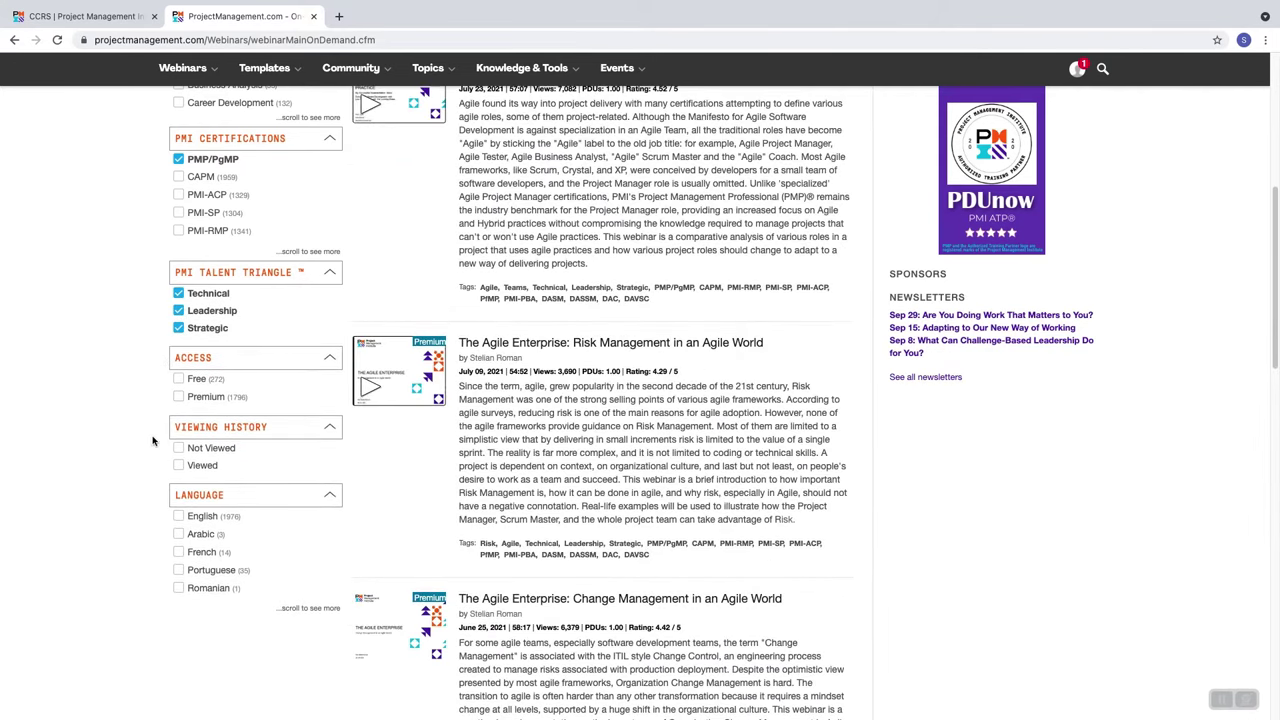
left_click(179, 517)
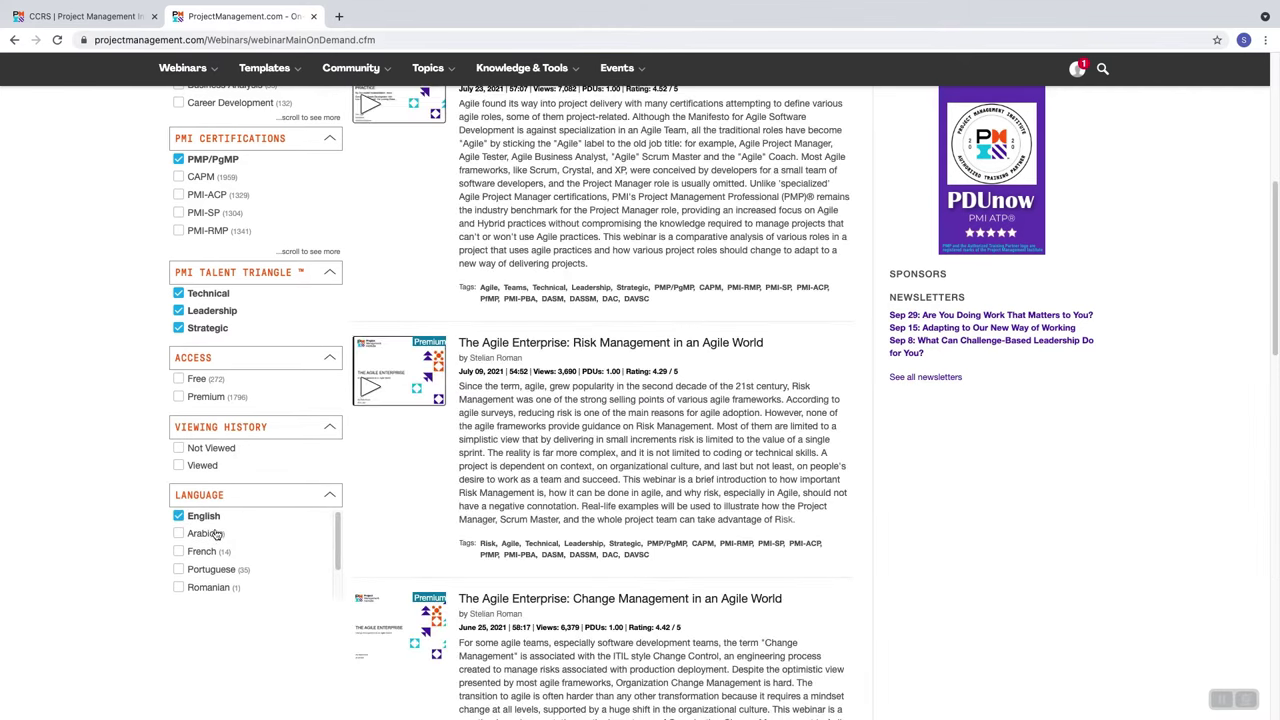
scroll(509, 403, "up", 4)
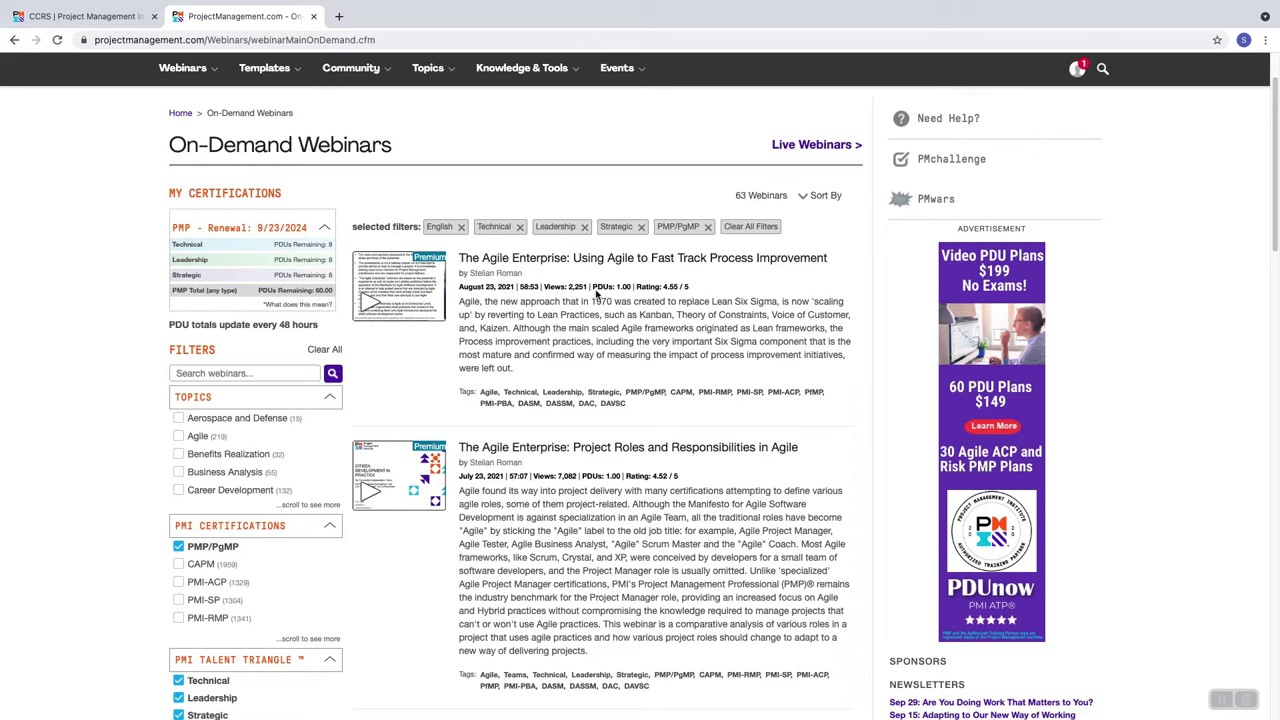
Check the listed webinars' PDU values and open "The Agile Enterprise: Using Agile to Fast Track Process Improvement" in a new tab
left_click_drag(633, 286, 609, 286)
left_click(635, 285)
left_click_drag(582, 476, 617, 476)
right_click(414, 286)
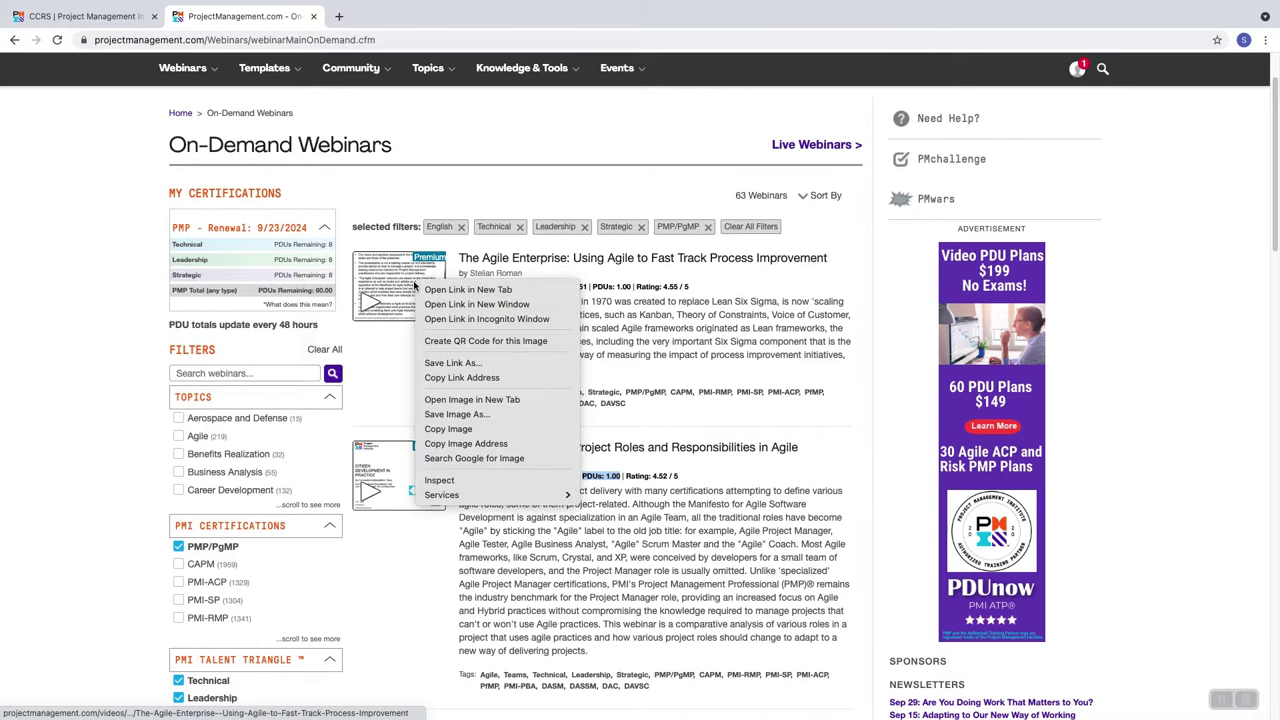
left_click(460, 291)
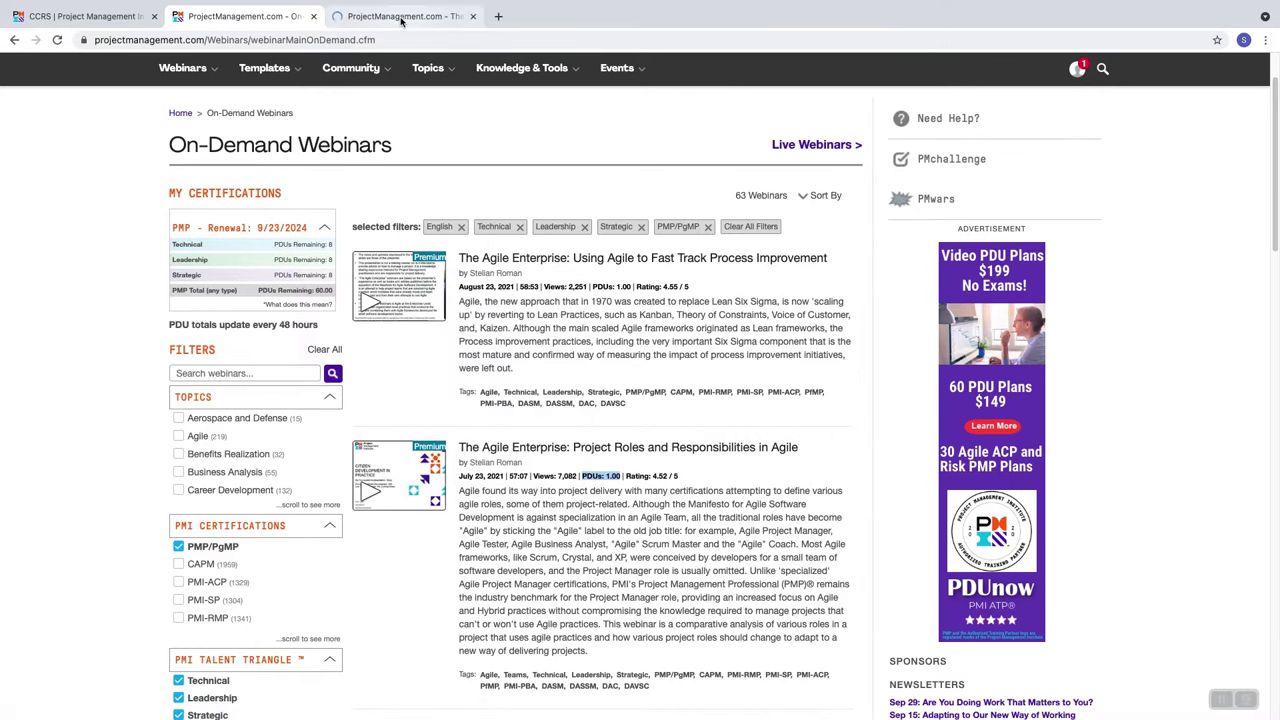
left_click(400, 16)
Play the webinar video briefly, pause it, and skip to about 58:02 near its end
scroll(495, 342, "down", 3)
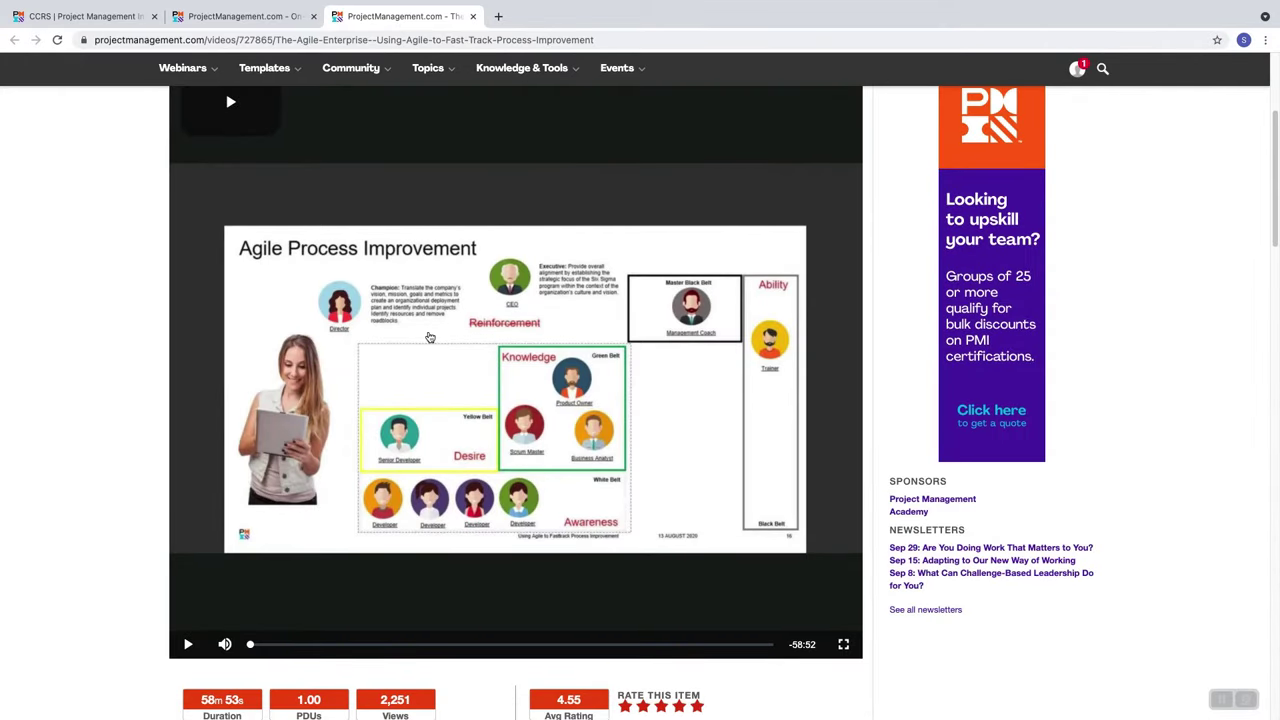
scroll(430, 337, "down", 4)
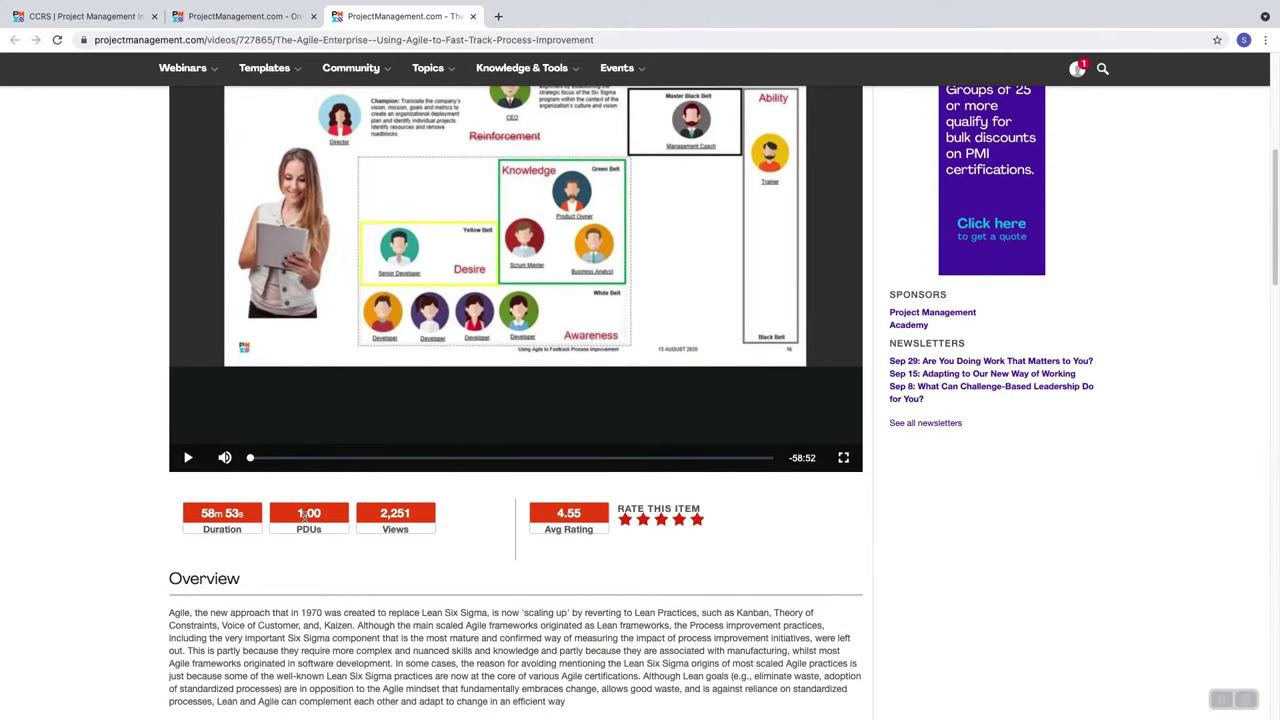
left_click(187, 457)
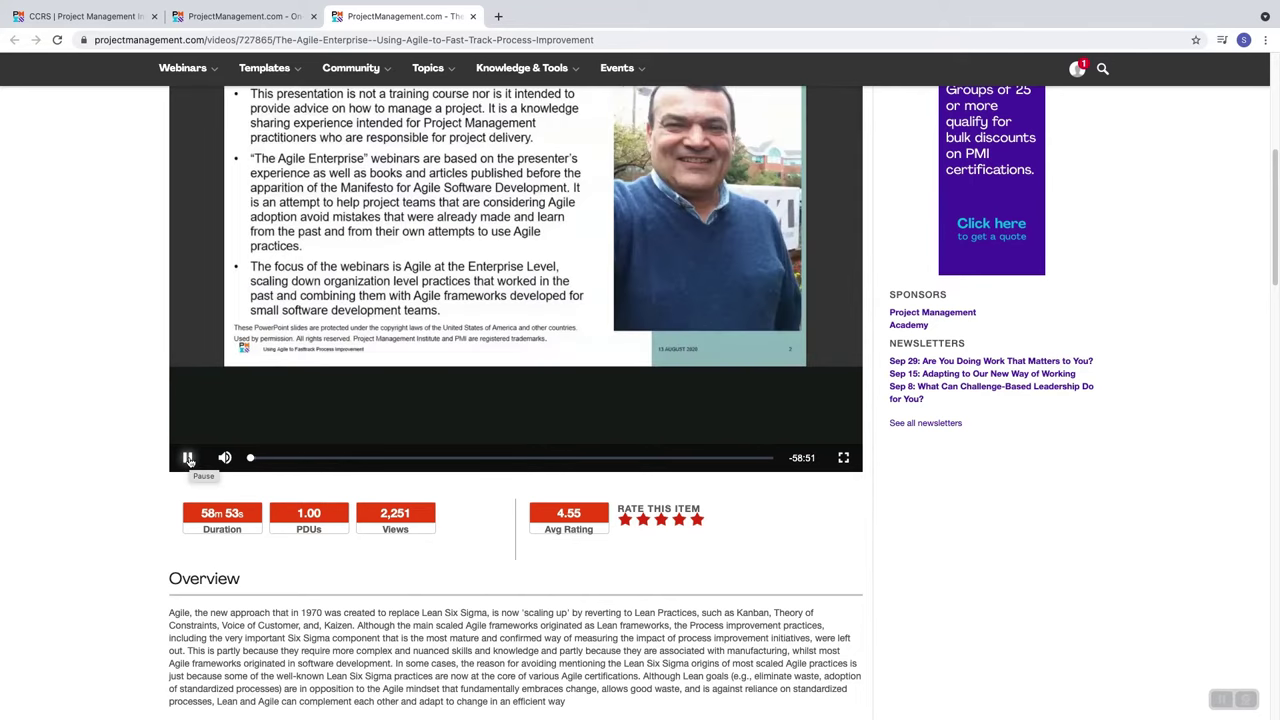
left_click(187, 457)
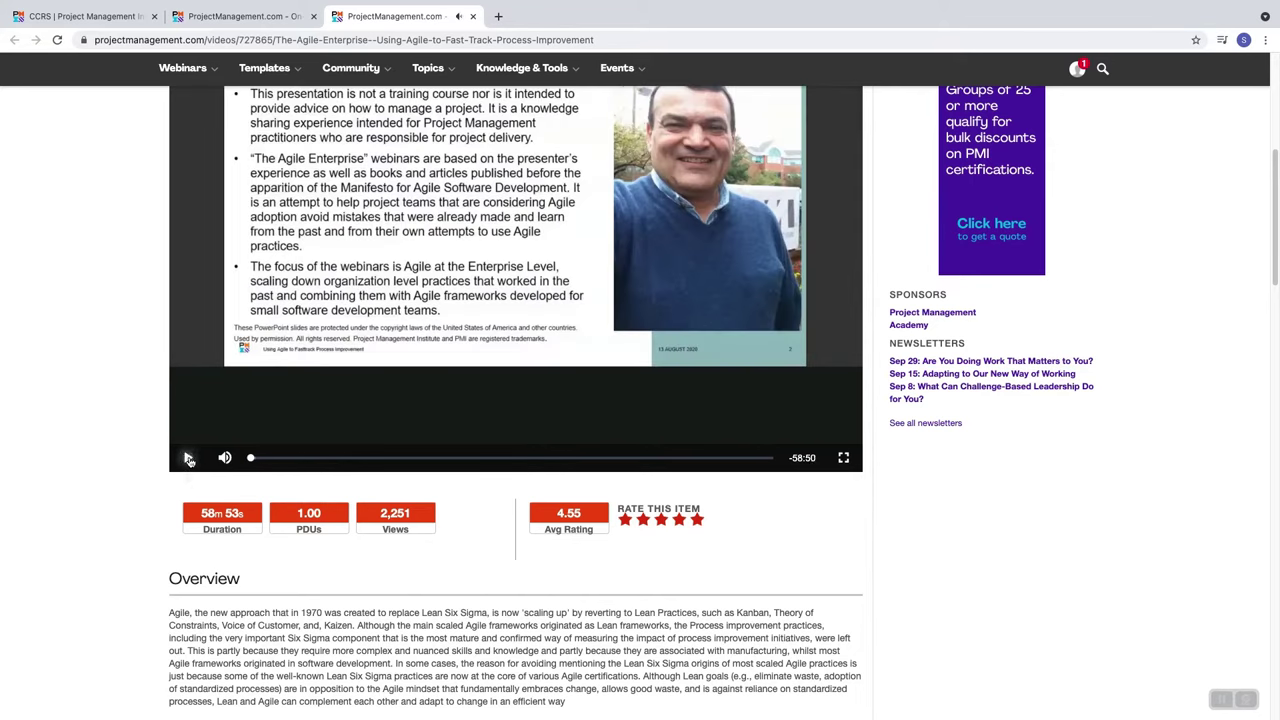
left_click(766, 459)
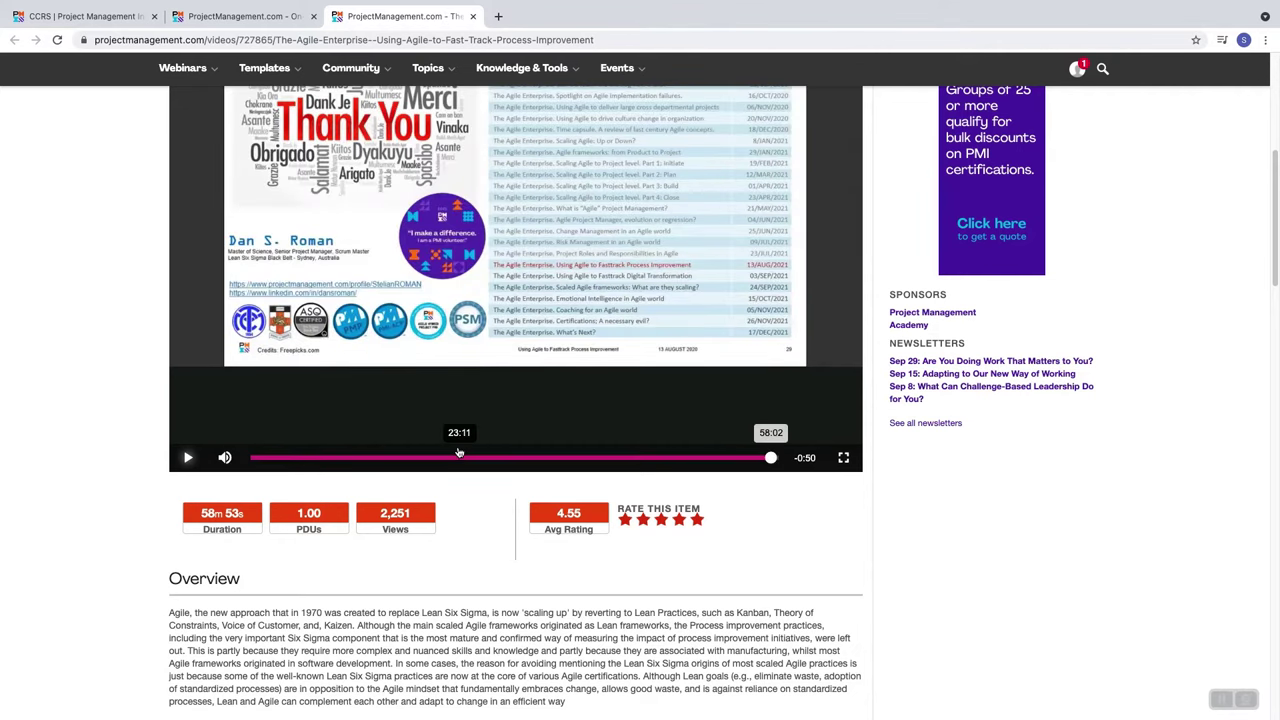
Examine the webinar's Talent Triangle Alignment table of PDUs per certification, its posted reviews and the review form
scroll(460, 450, "down", 5)
scroll(460, 450, "down", 5)
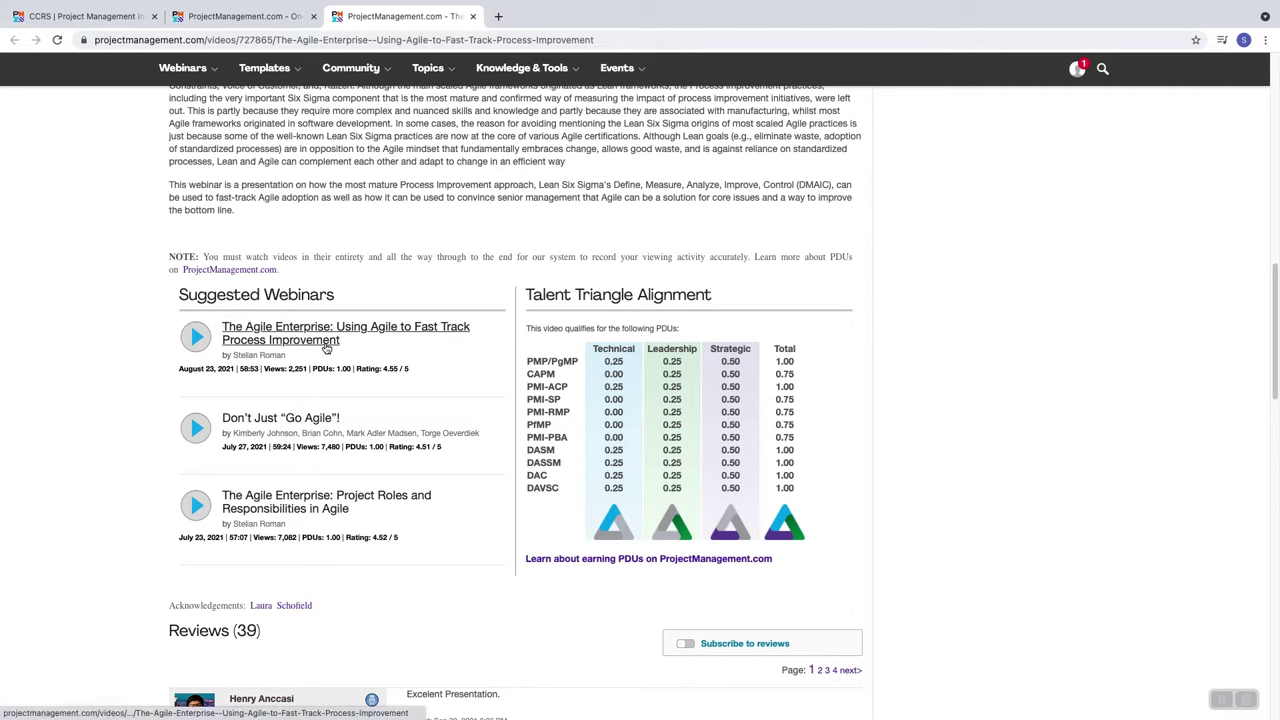
mouse_move(633, 352)
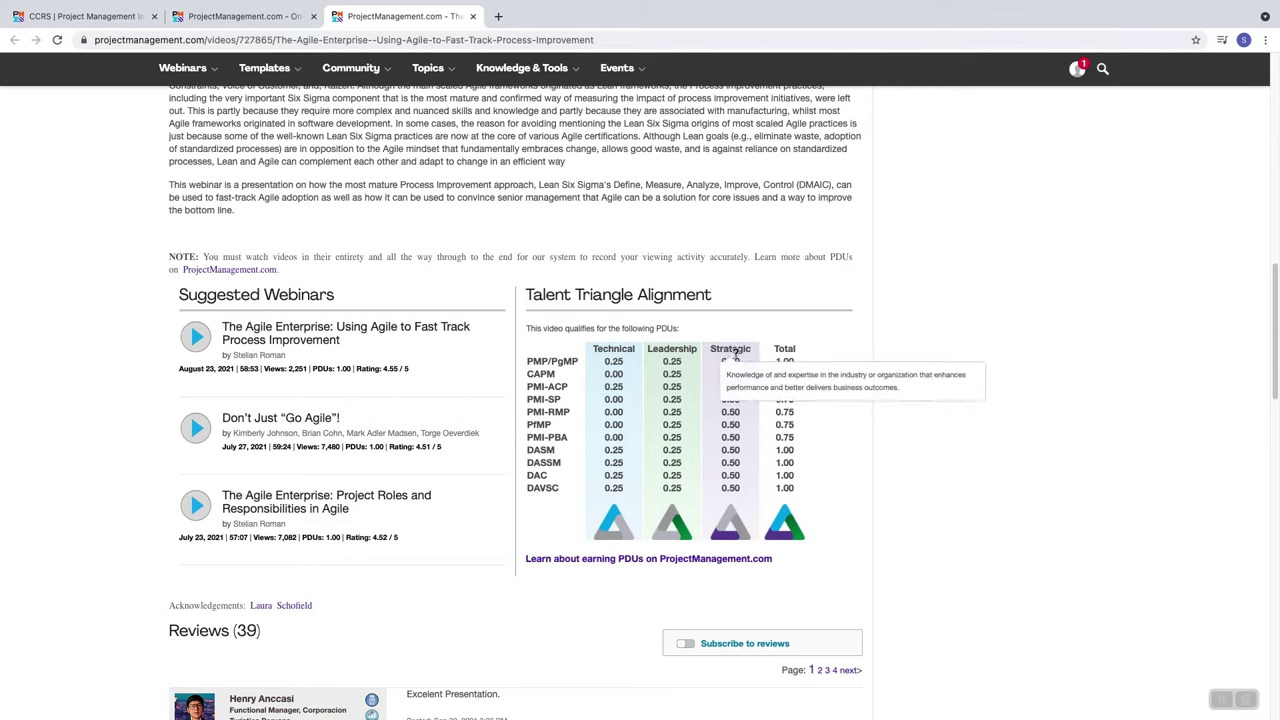
scroll(395, 403, "down", 20)
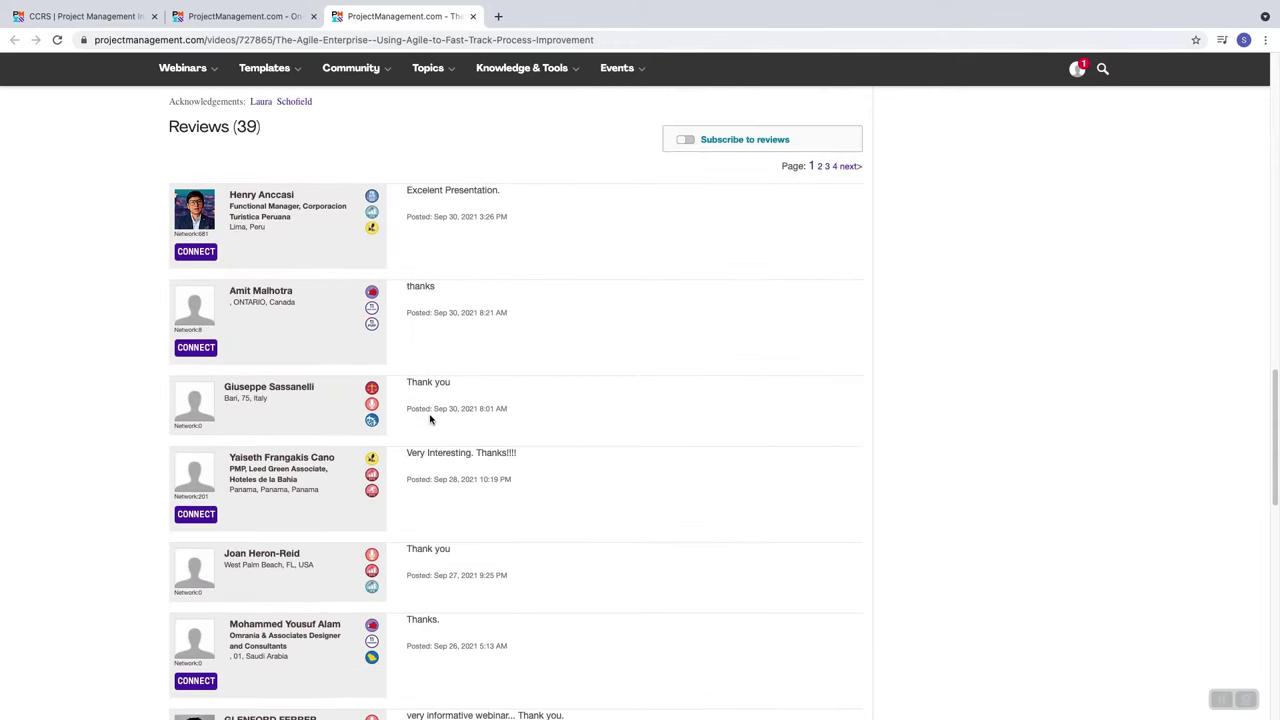
scroll(357, 400, "up", 5)
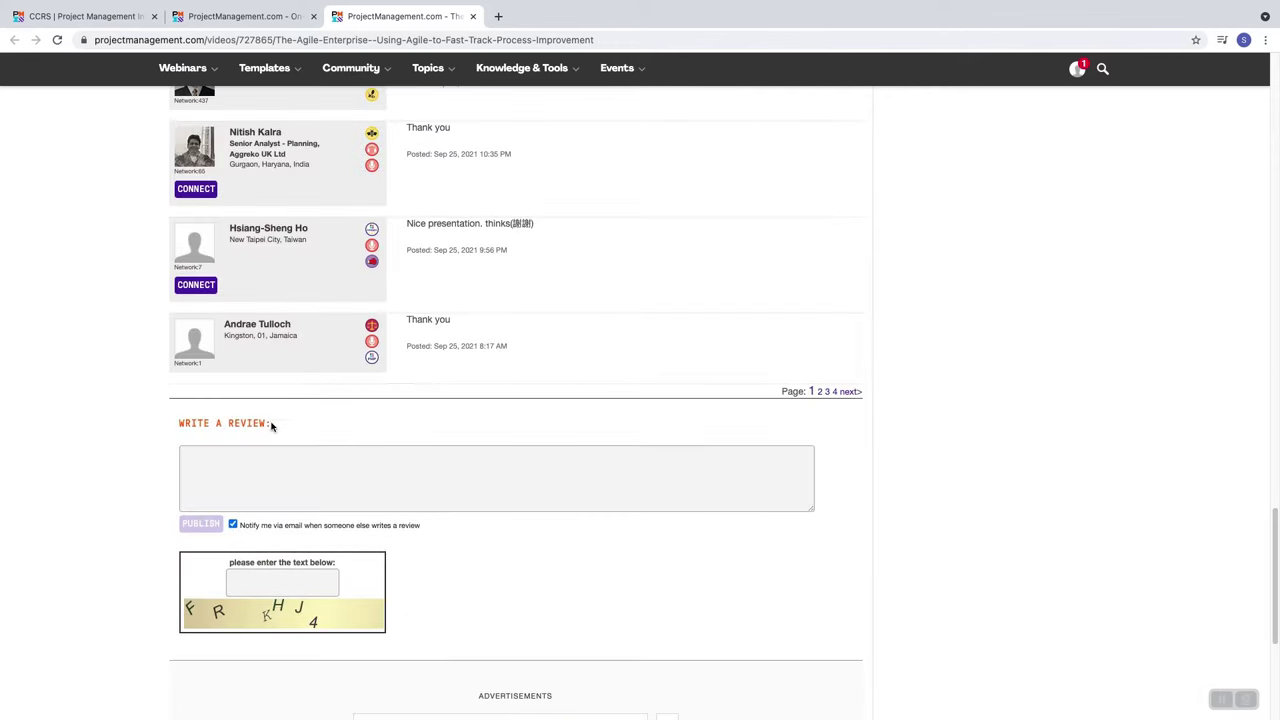
left_click(284, 471)
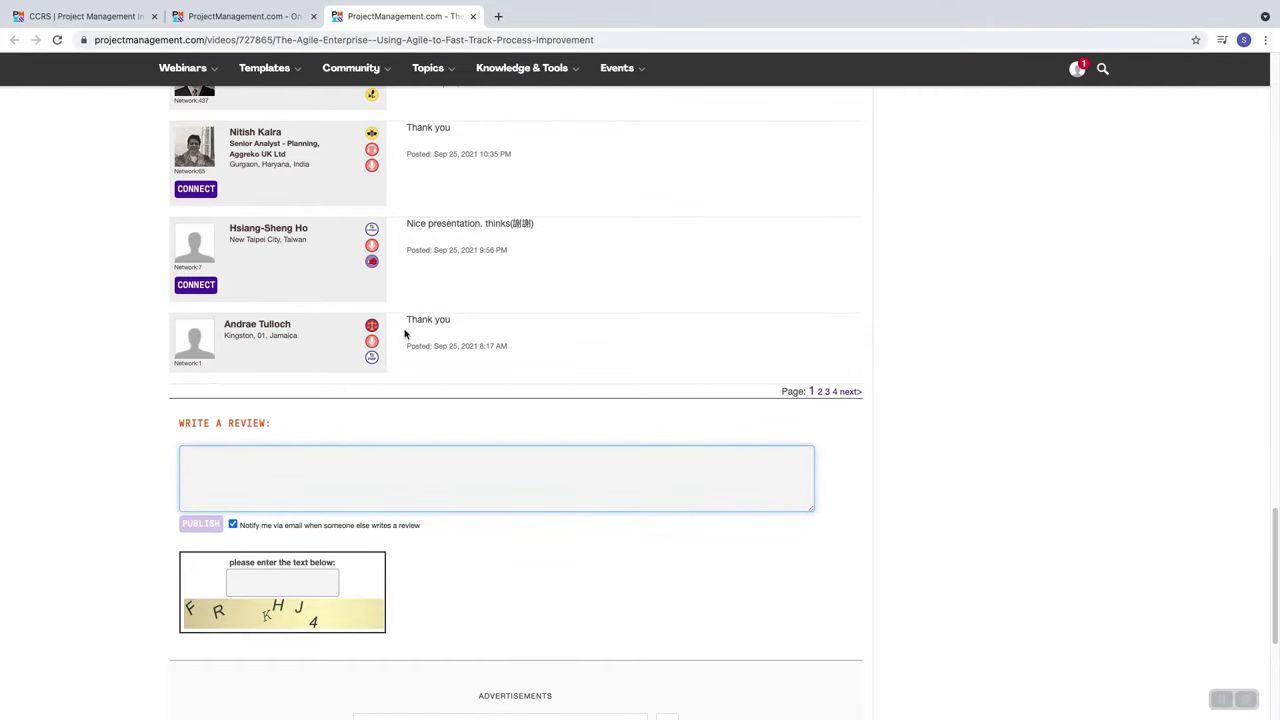
scroll(267, 495, "up", 20)
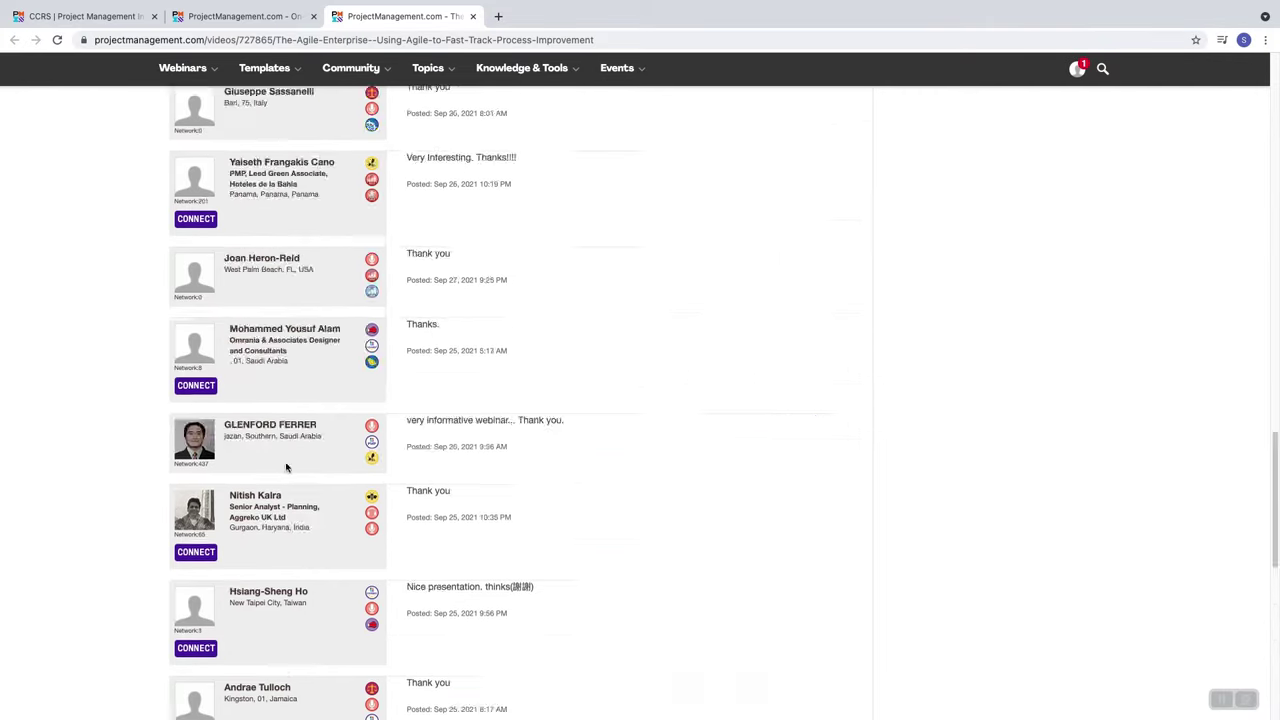
scroll(357, 418, "up", 5)
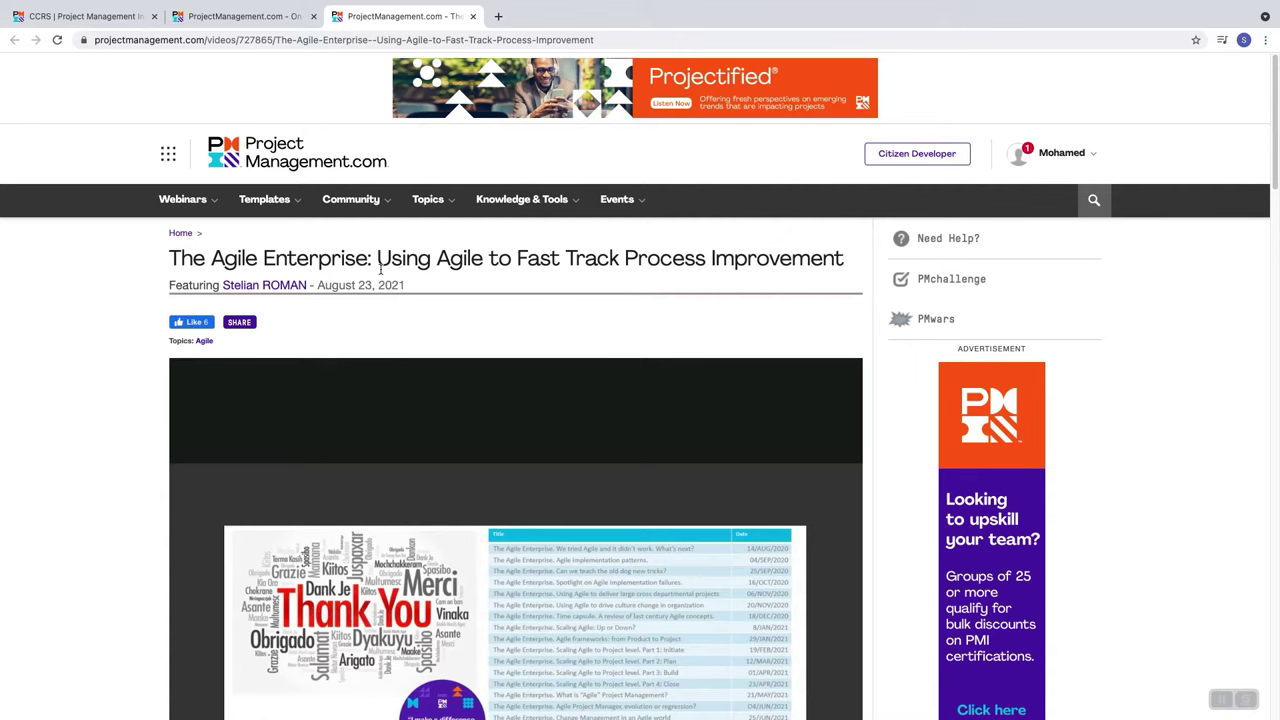
Return to the CCRS Report PDUs page, close the PMI Sites list, and open the Online or Digital Media claim form
left_click(104, 18)
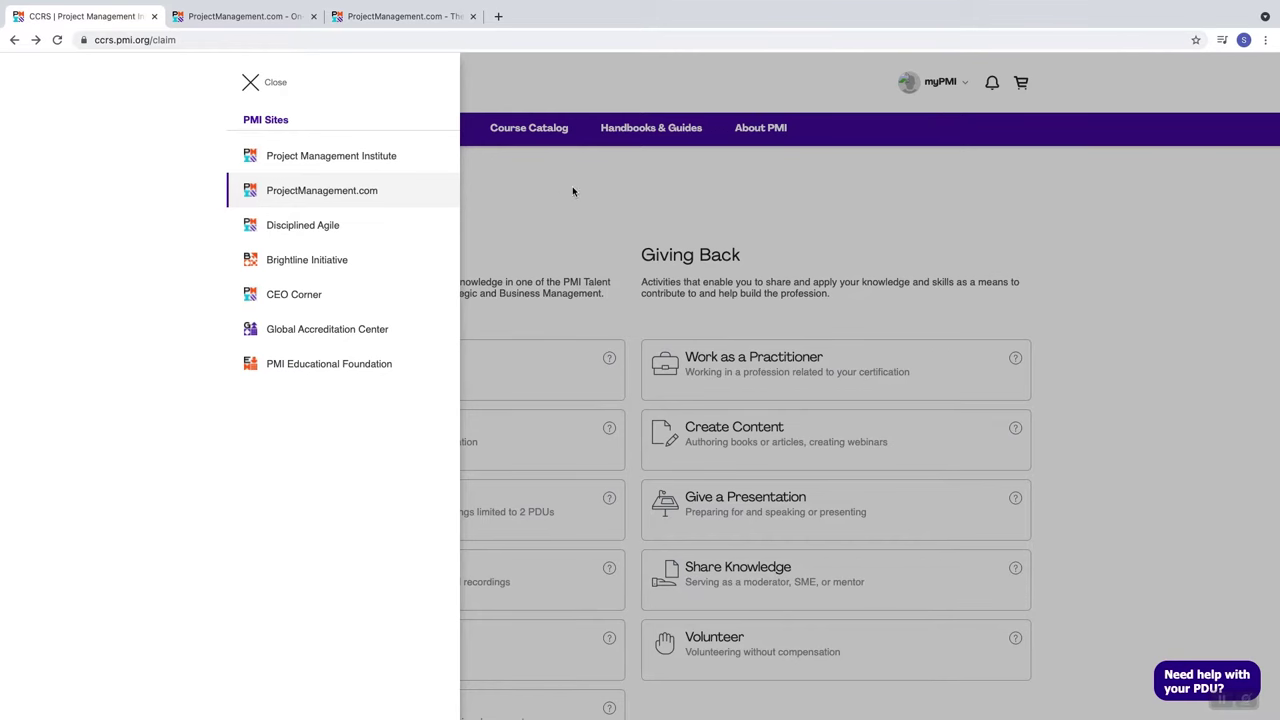
left_click(250, 84)
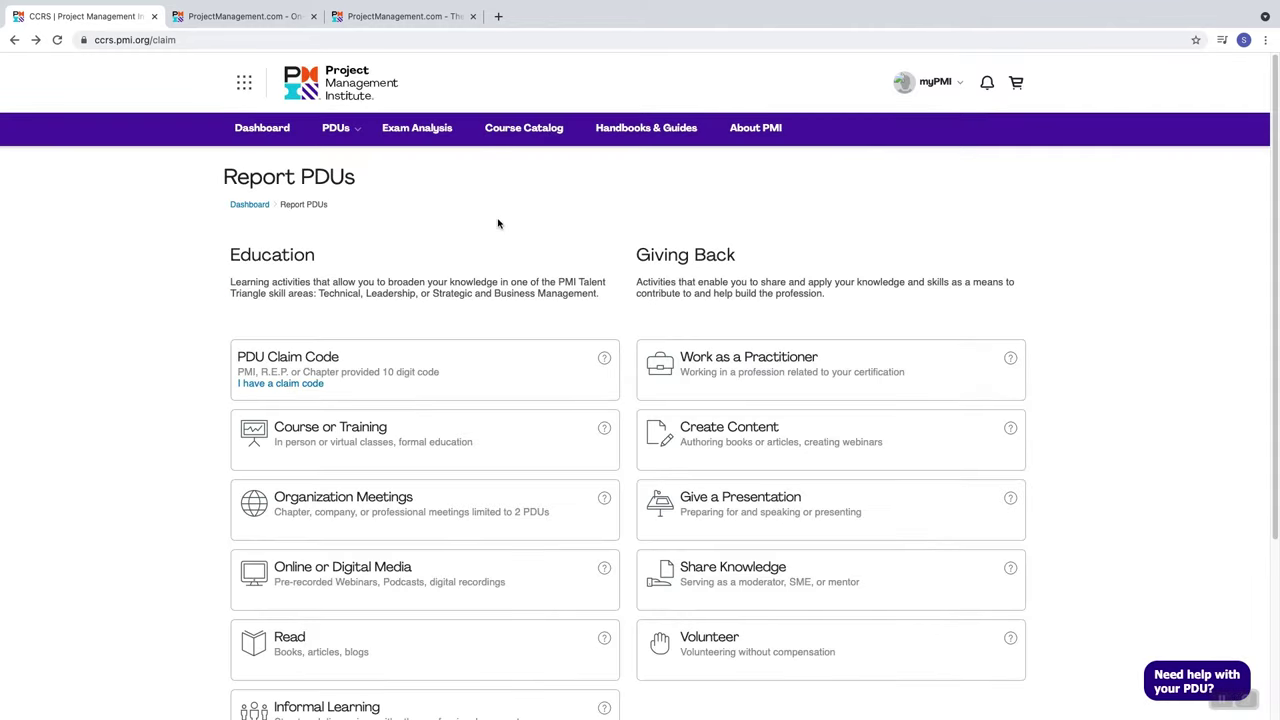
scroll(390, 254, "down", 2)
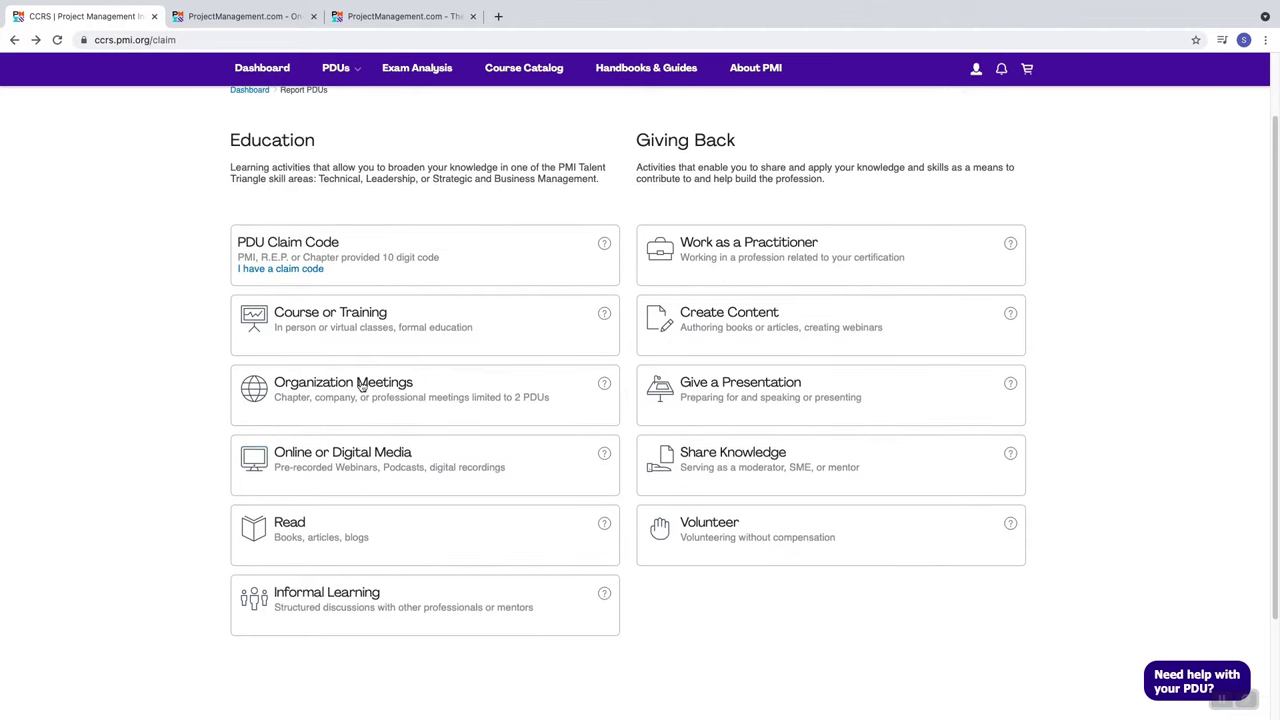
left_click(307, 458)
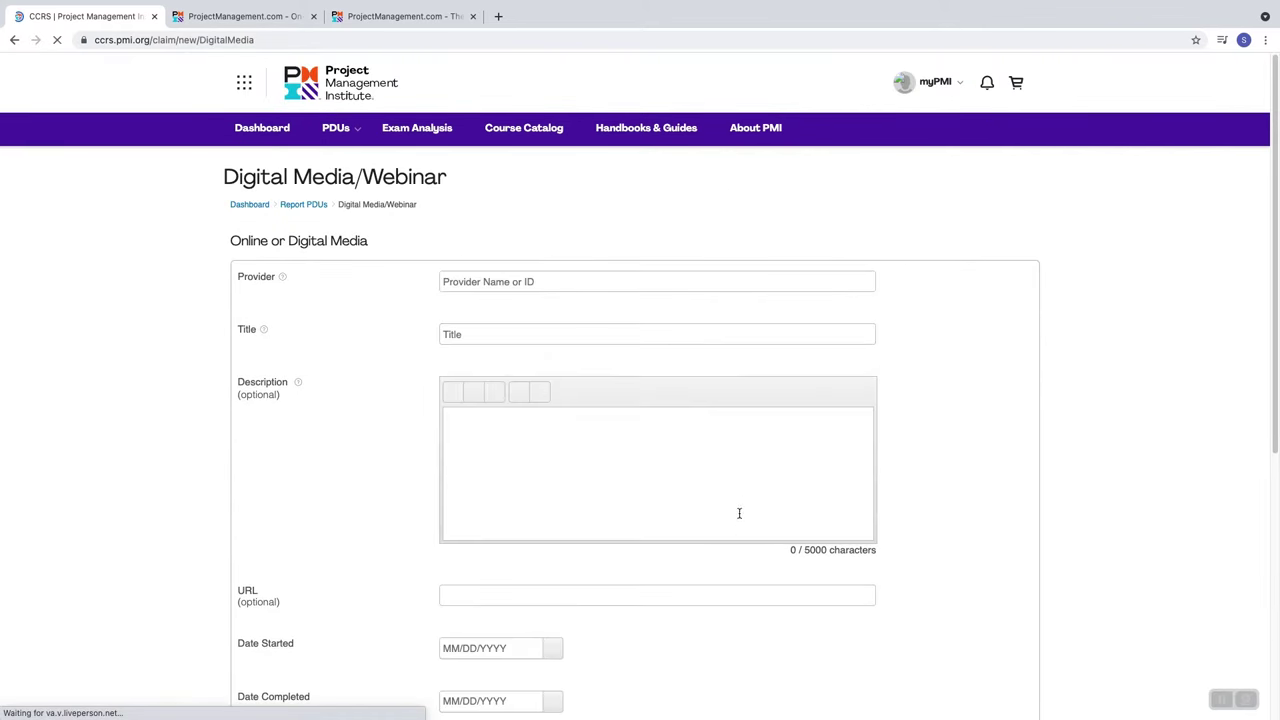
scroll(345, 410, "down", 1)
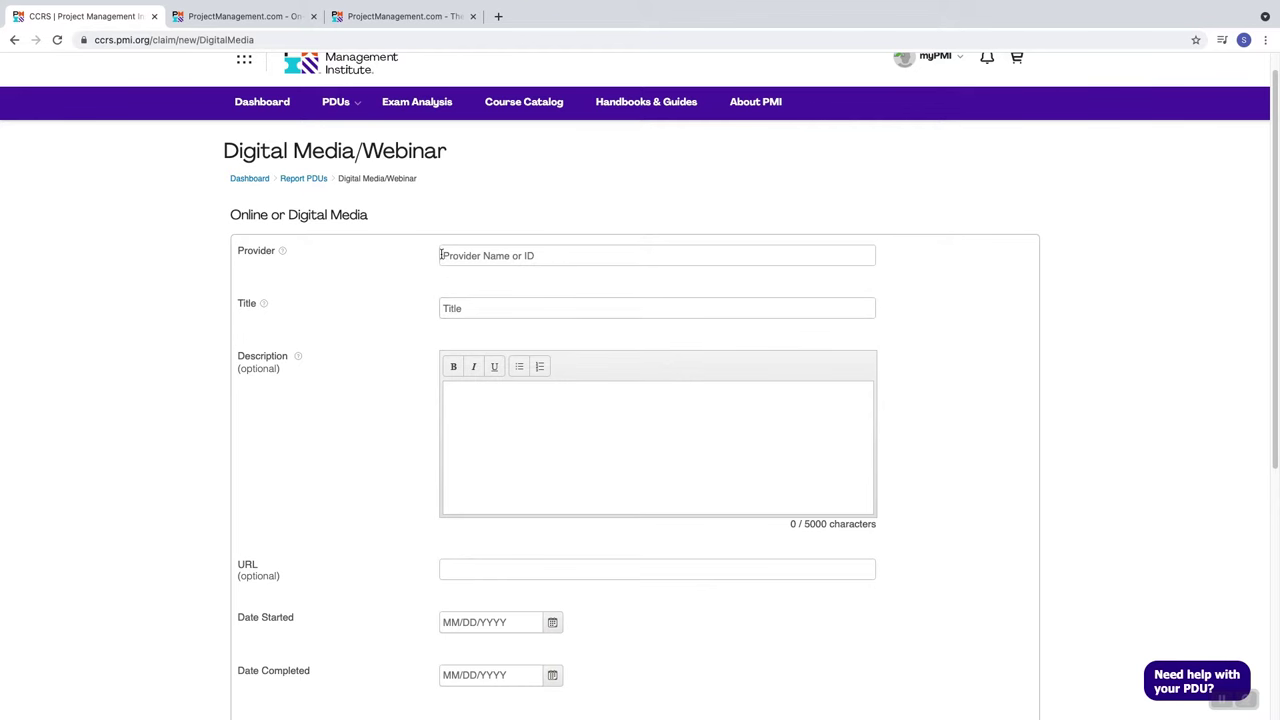
Copy the webinar's title from its page into the claim form's Title: "The Agile Enterprise: Using Agile to Fast Track Process Improvement"
left_click(412, 24)
double_click(381, 258)
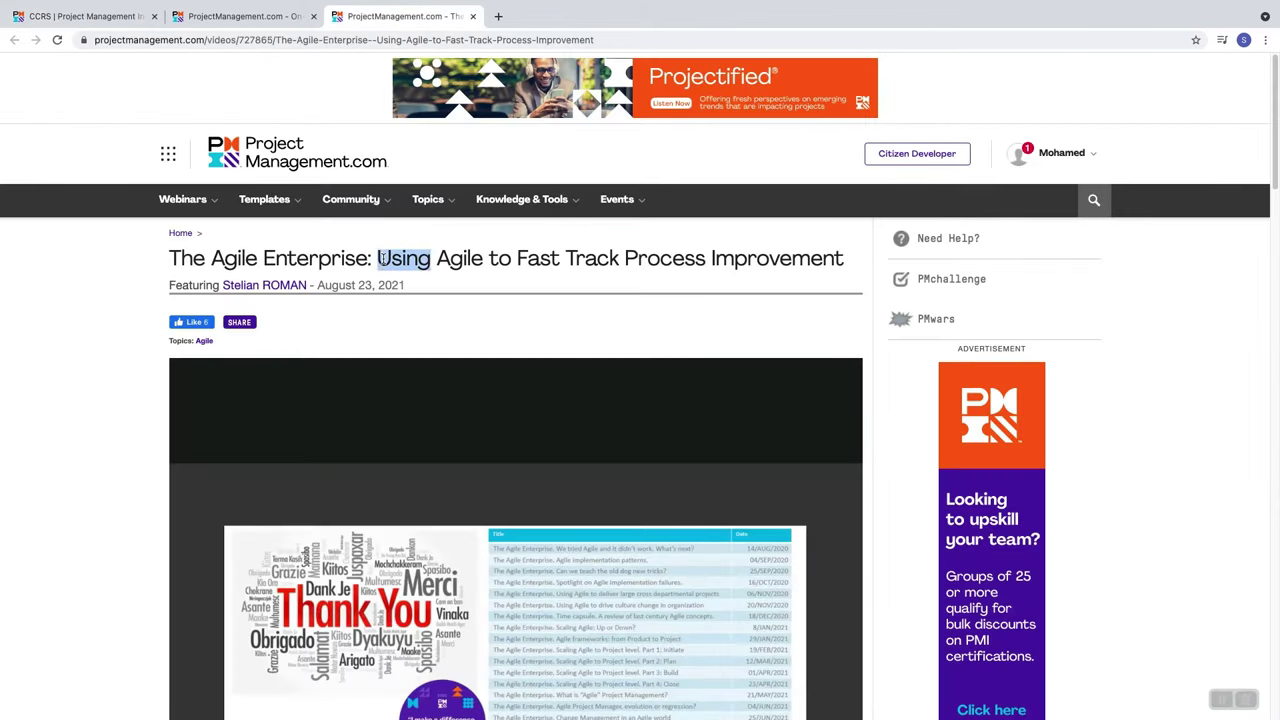
triple_click(381, 258)
right_click(381, 258)
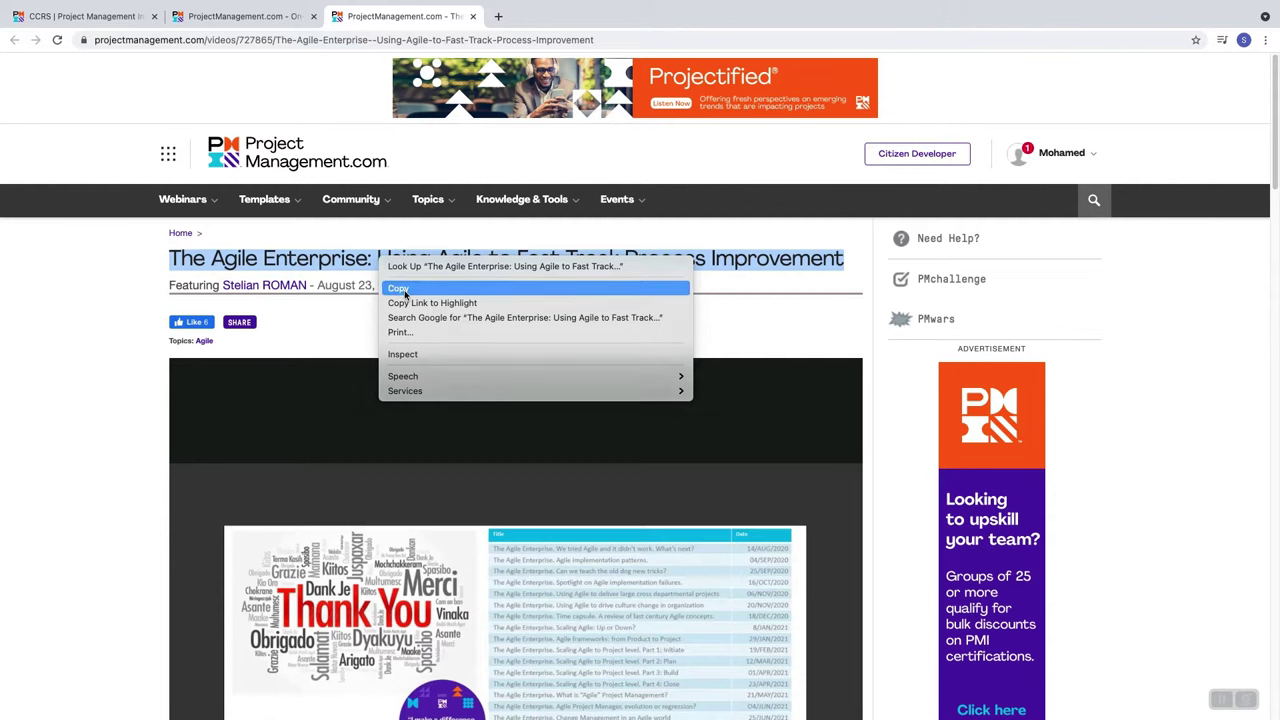
left_click(404, 290)
left_click(110, 18)
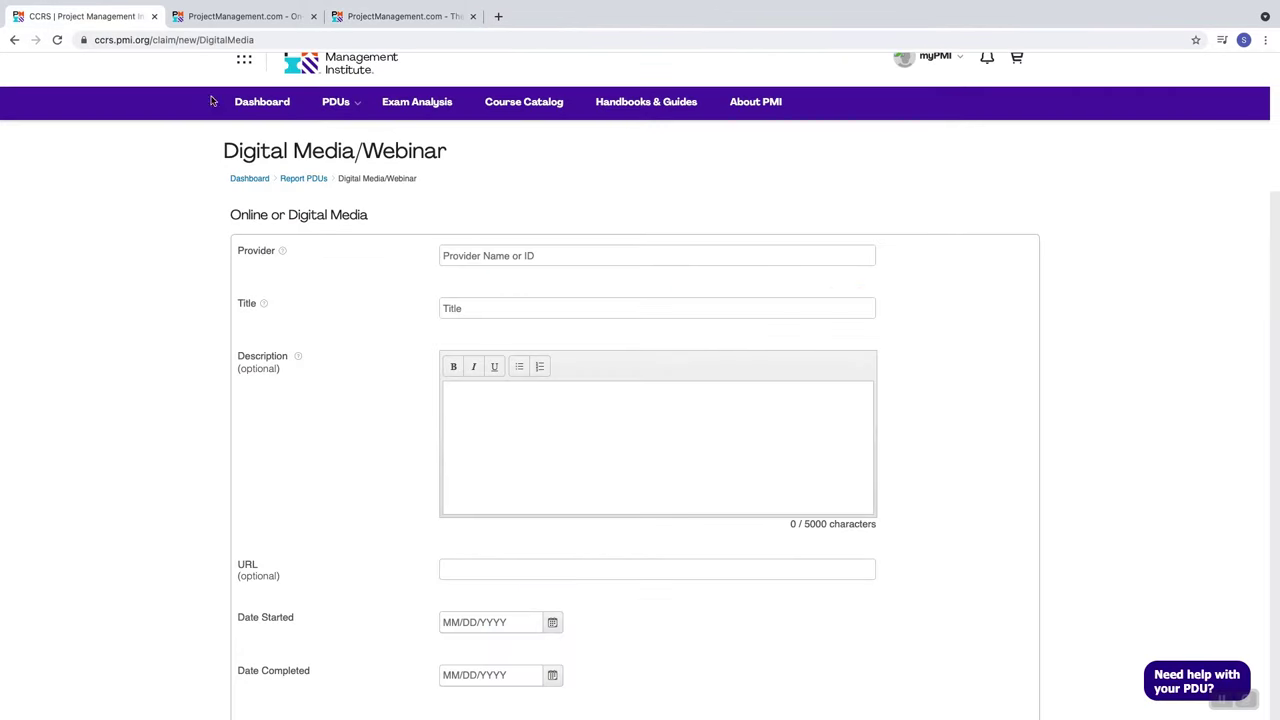
right_click(482, 310)
left_click(505, 404)
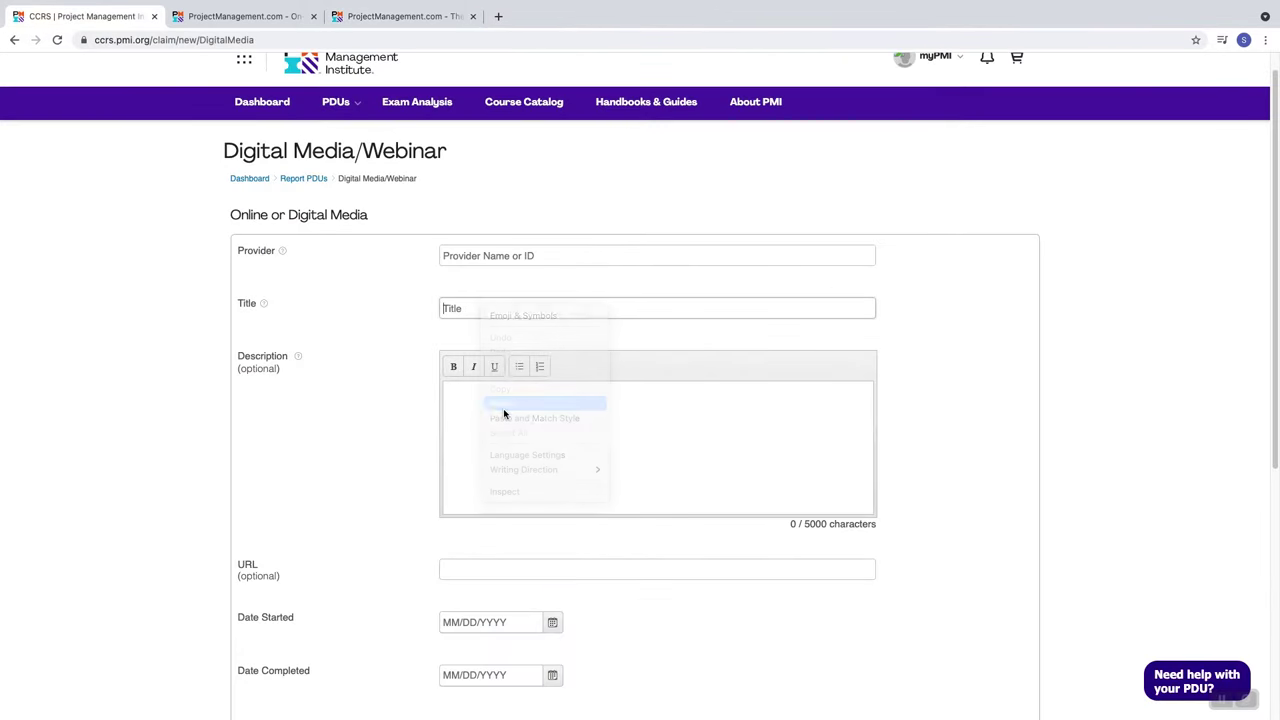
Look up provider 2006 and set the claim's provider to ProjectManagement.com Community Virtual Events
left_click(488, 255)
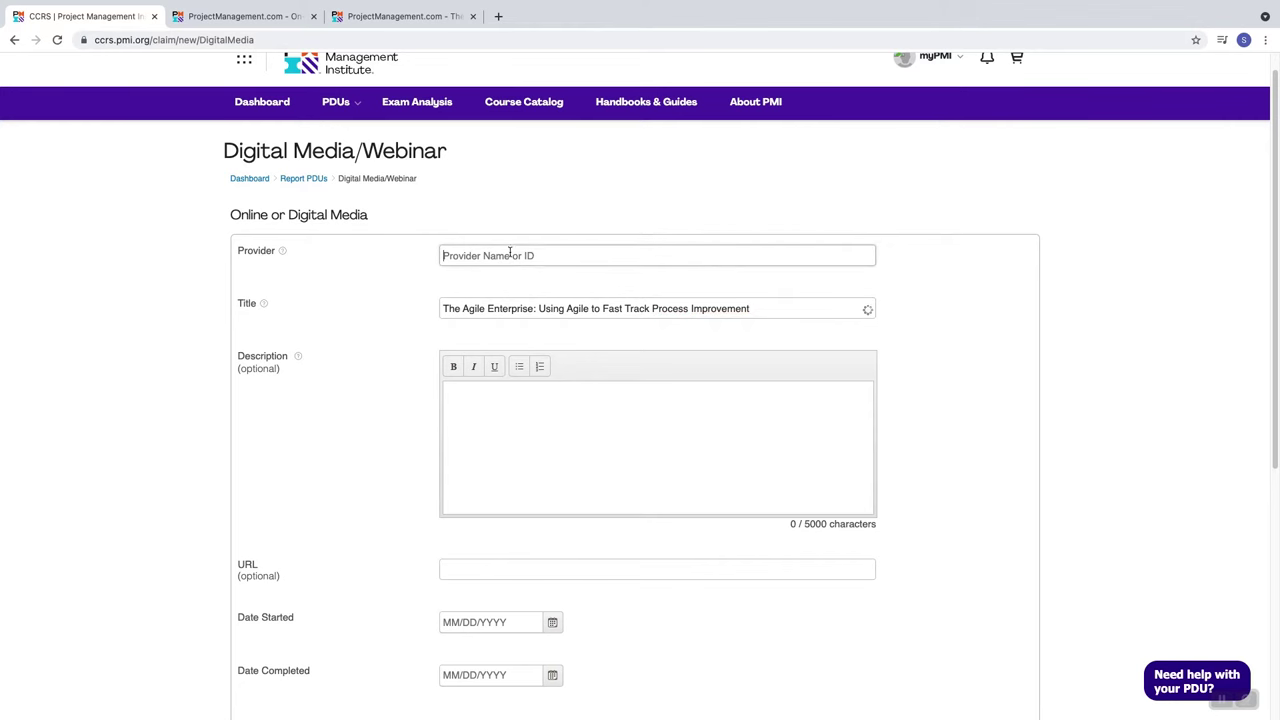
left_click(392, 16)
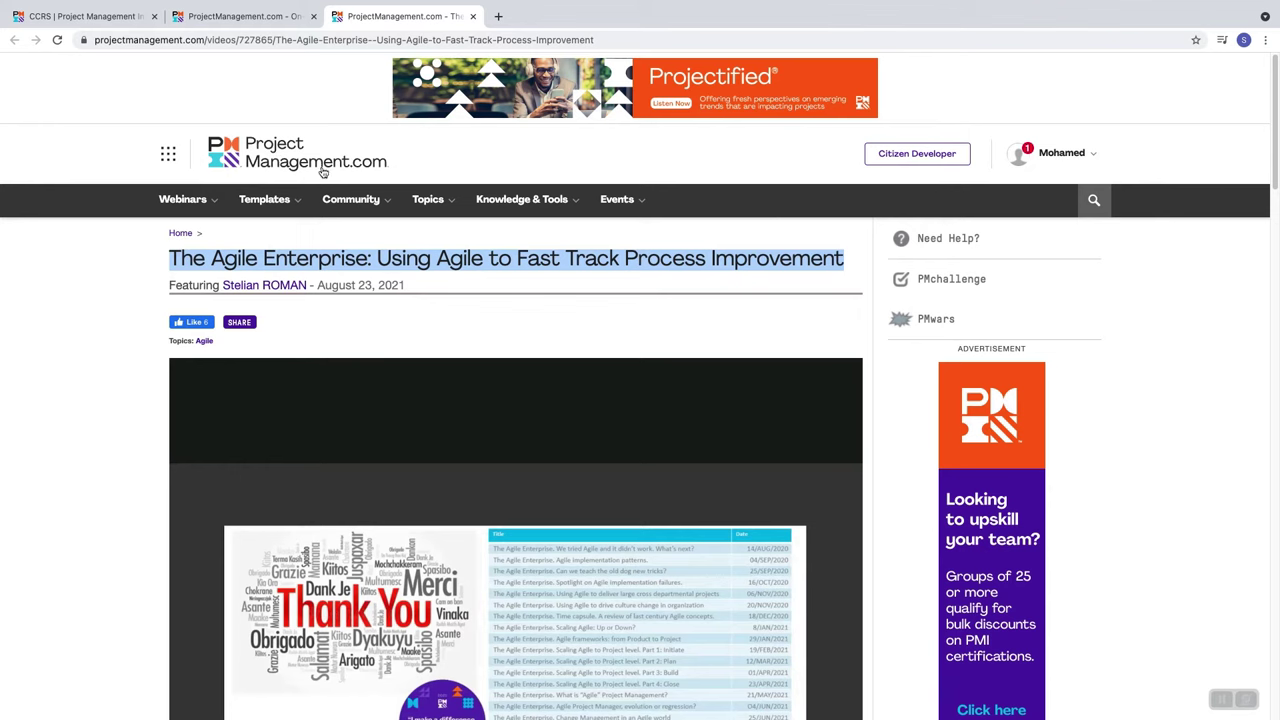
left_click(110, 18)
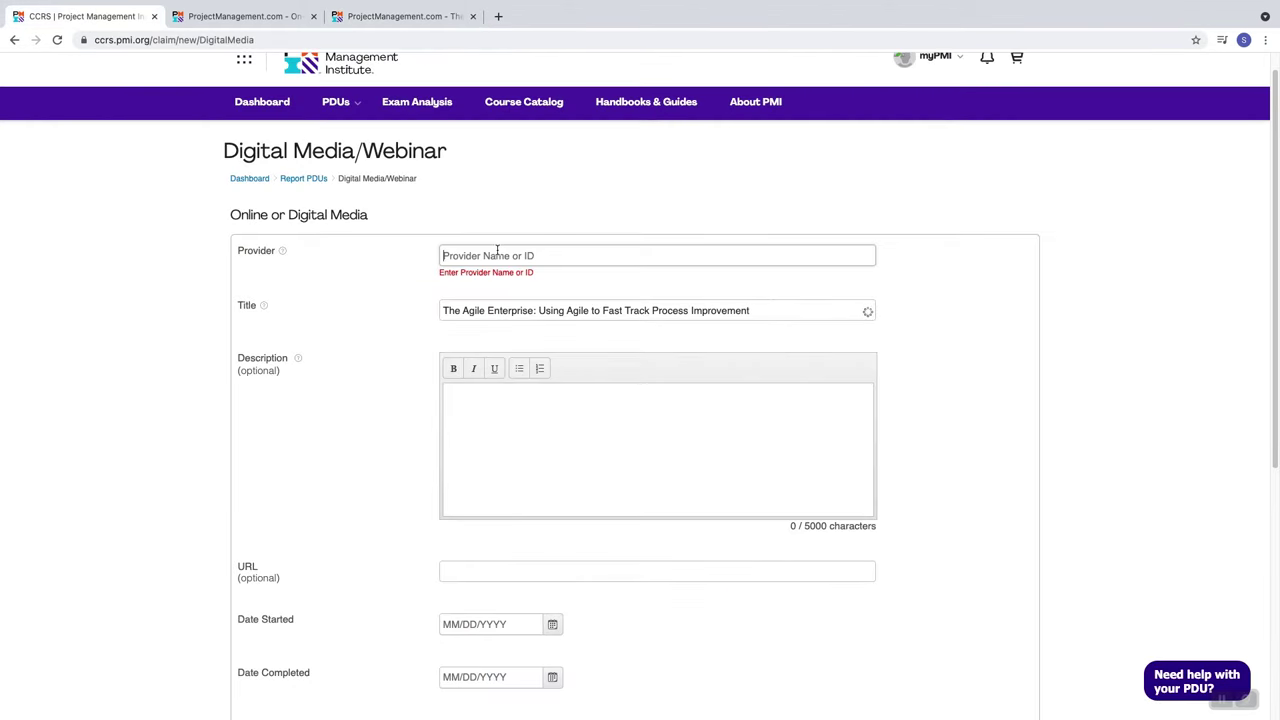
type("2006")
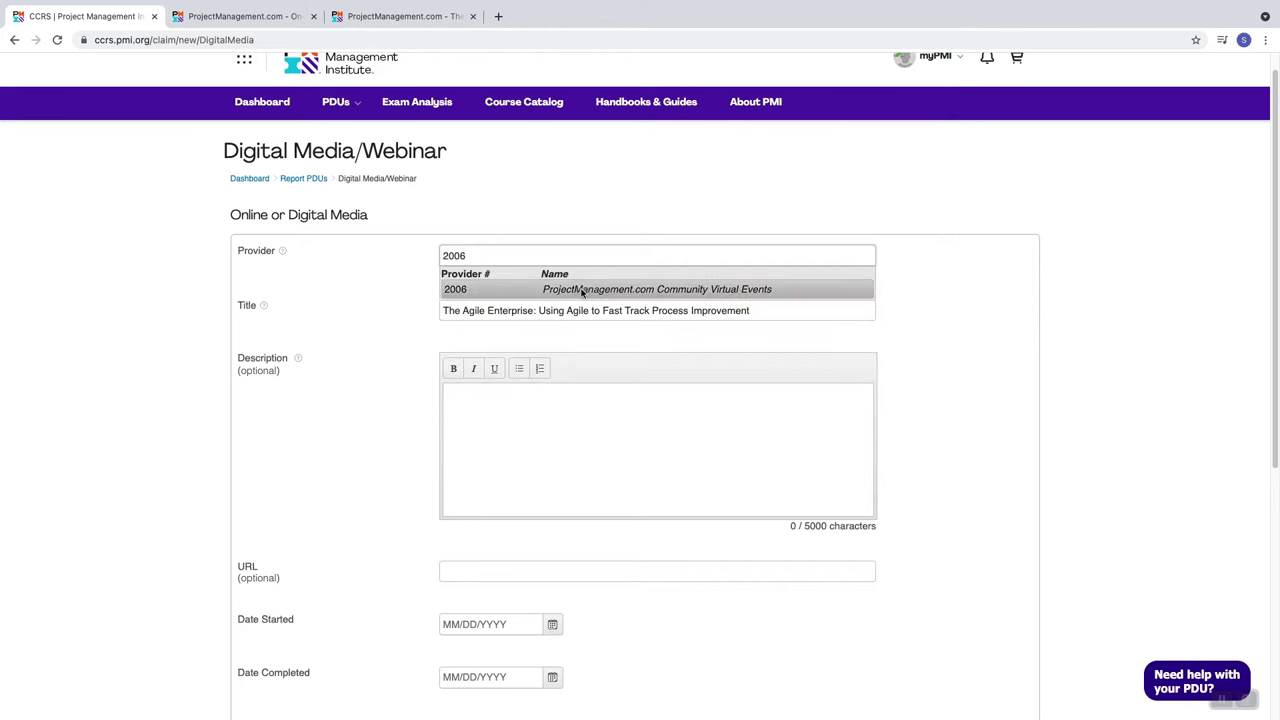
left_click(582, 290)
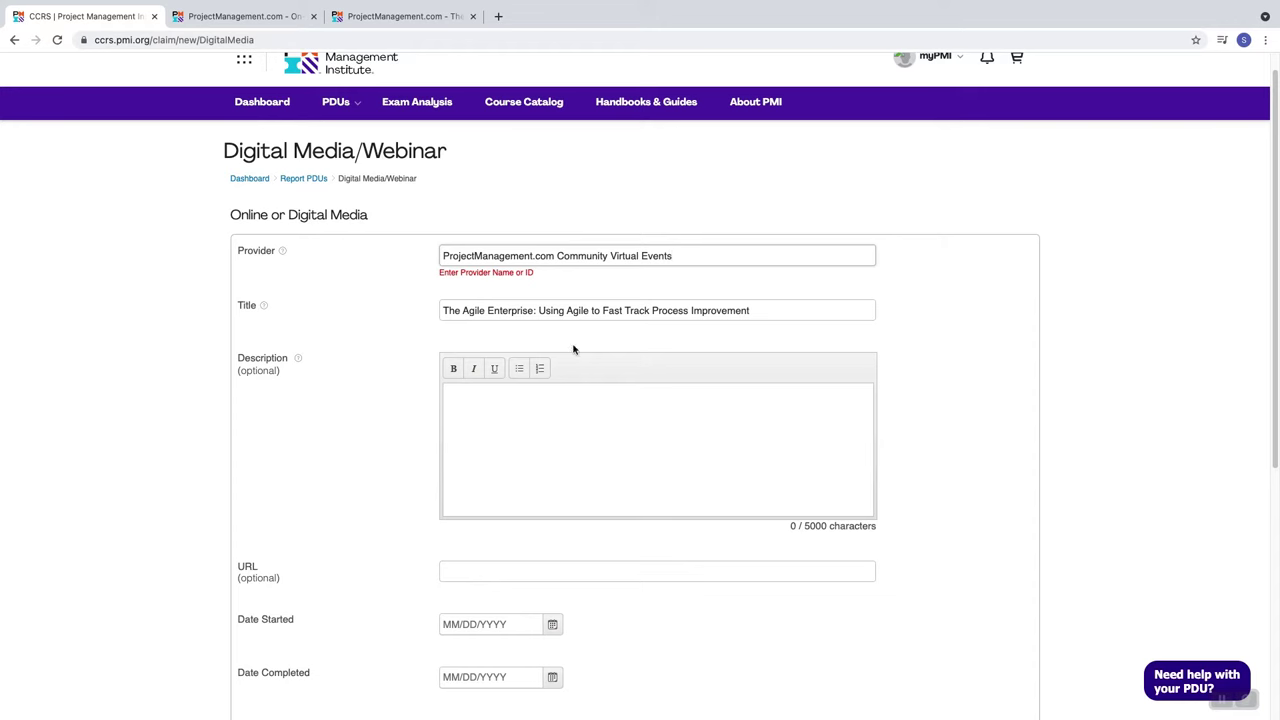
scroll(366, 389, "down", 2)
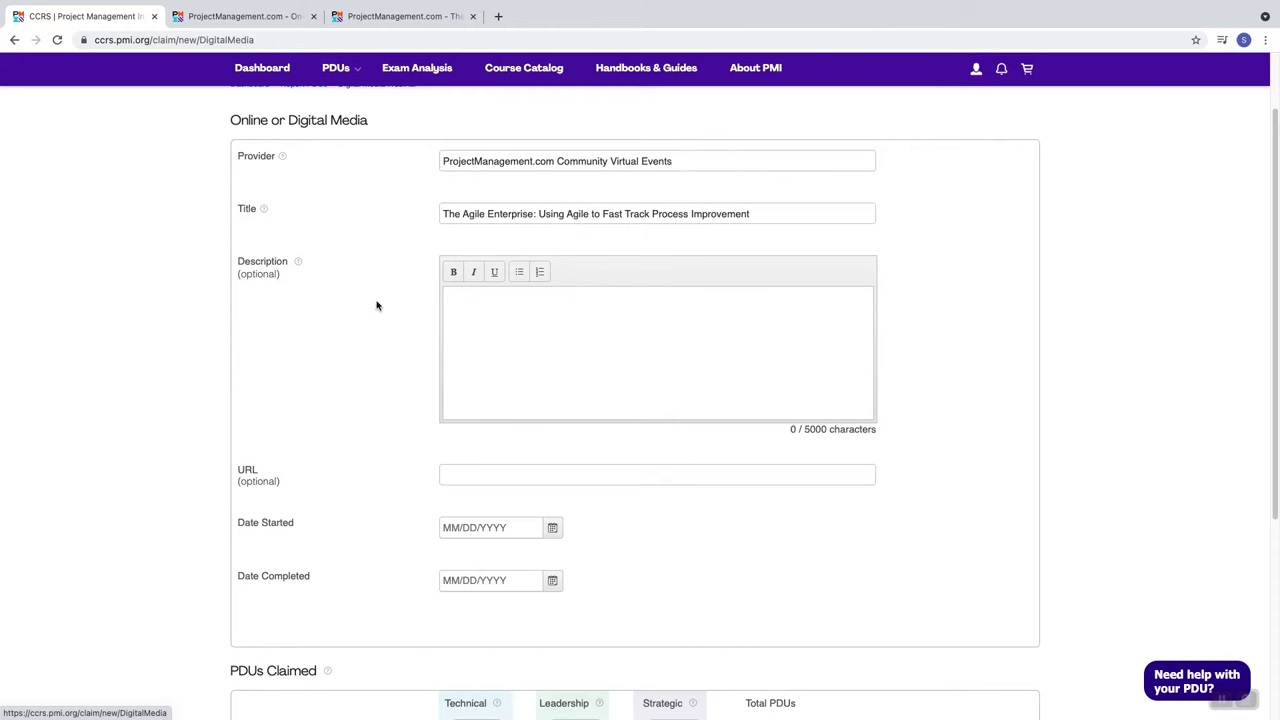
scroll(278, 350, "down", 3)
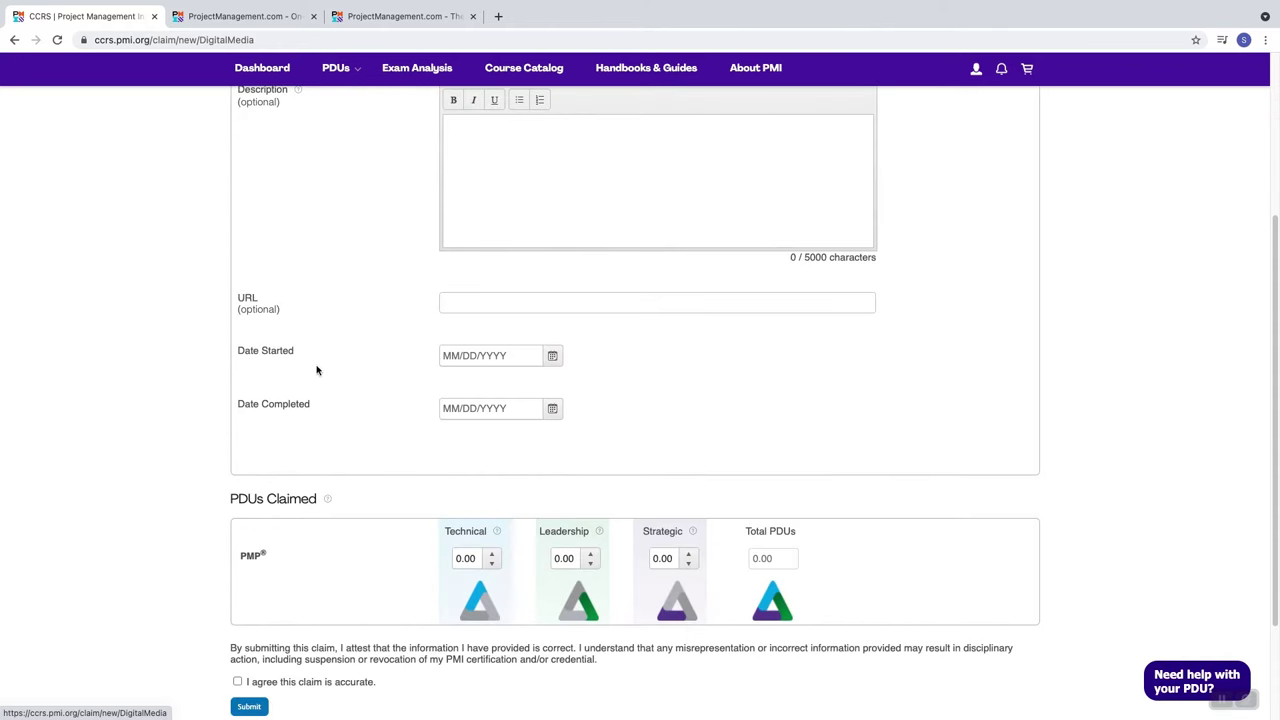
Set both Date Started and Date Completed of the digital media claim to 10/01/2021
scroll(318, 370, "down", 1)
left_click(552, 347)
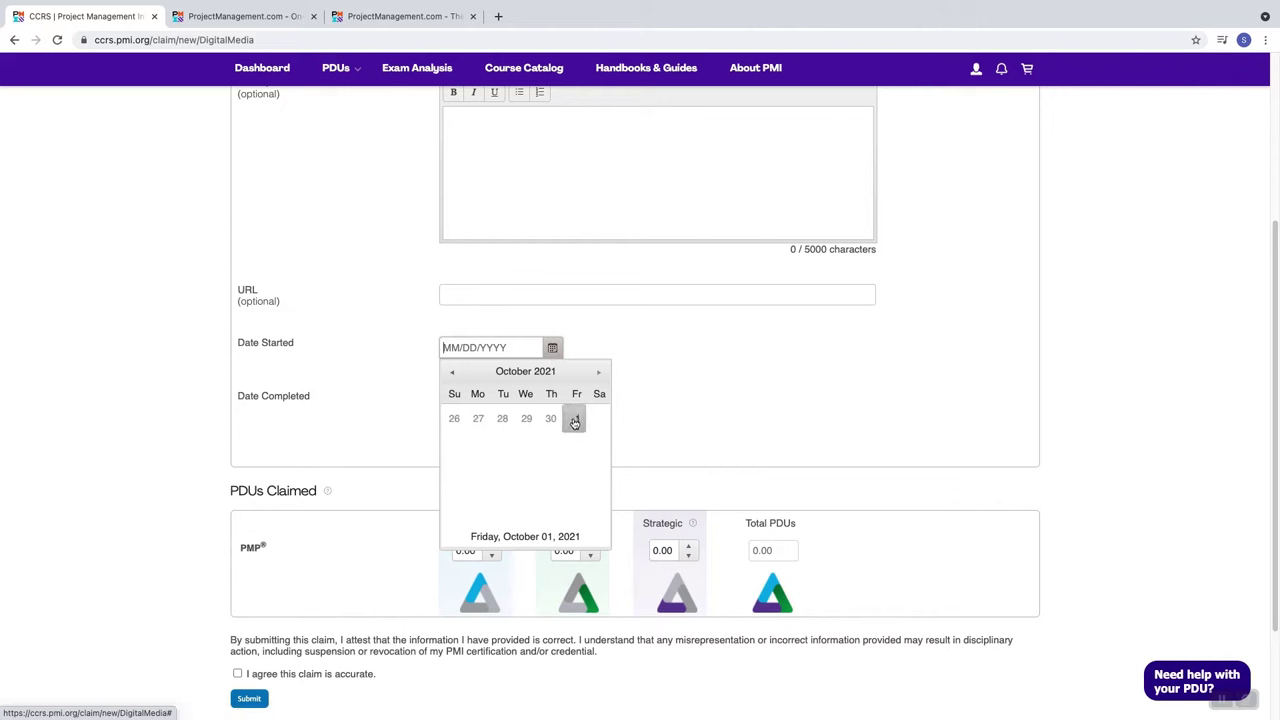
left_click(575, 420)
left_click(552, 401)
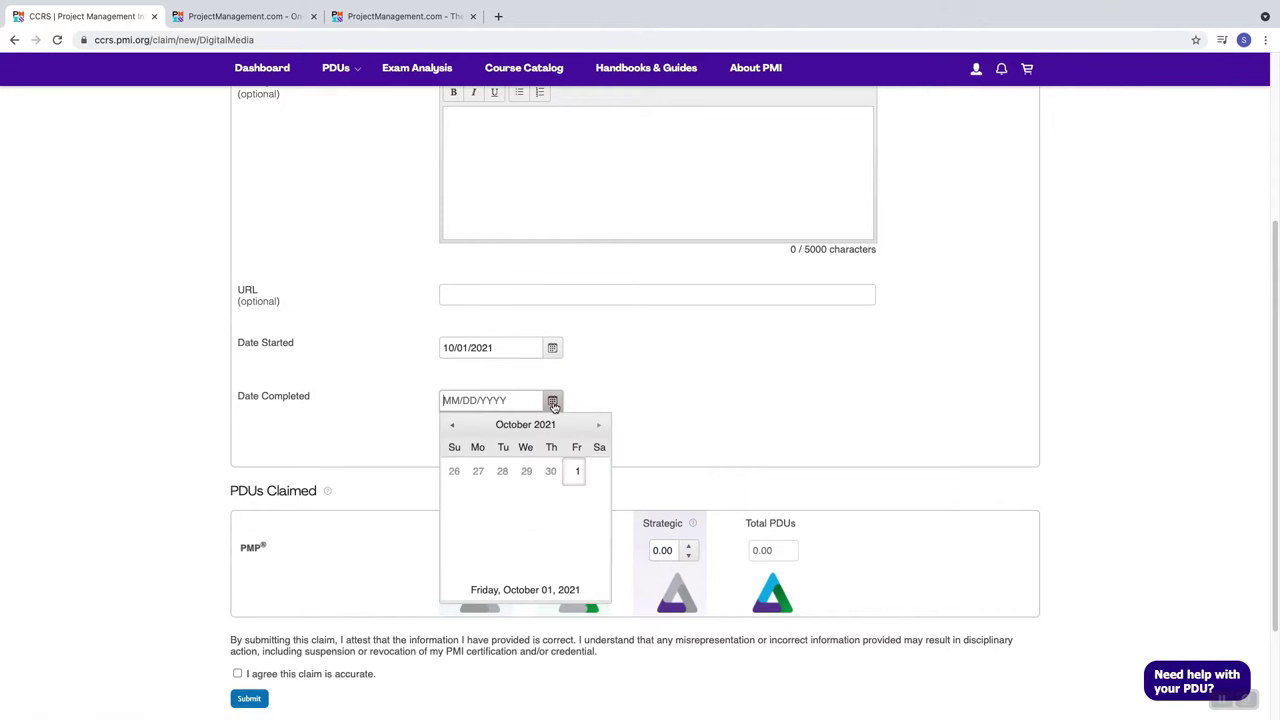
left_click(576, 470)
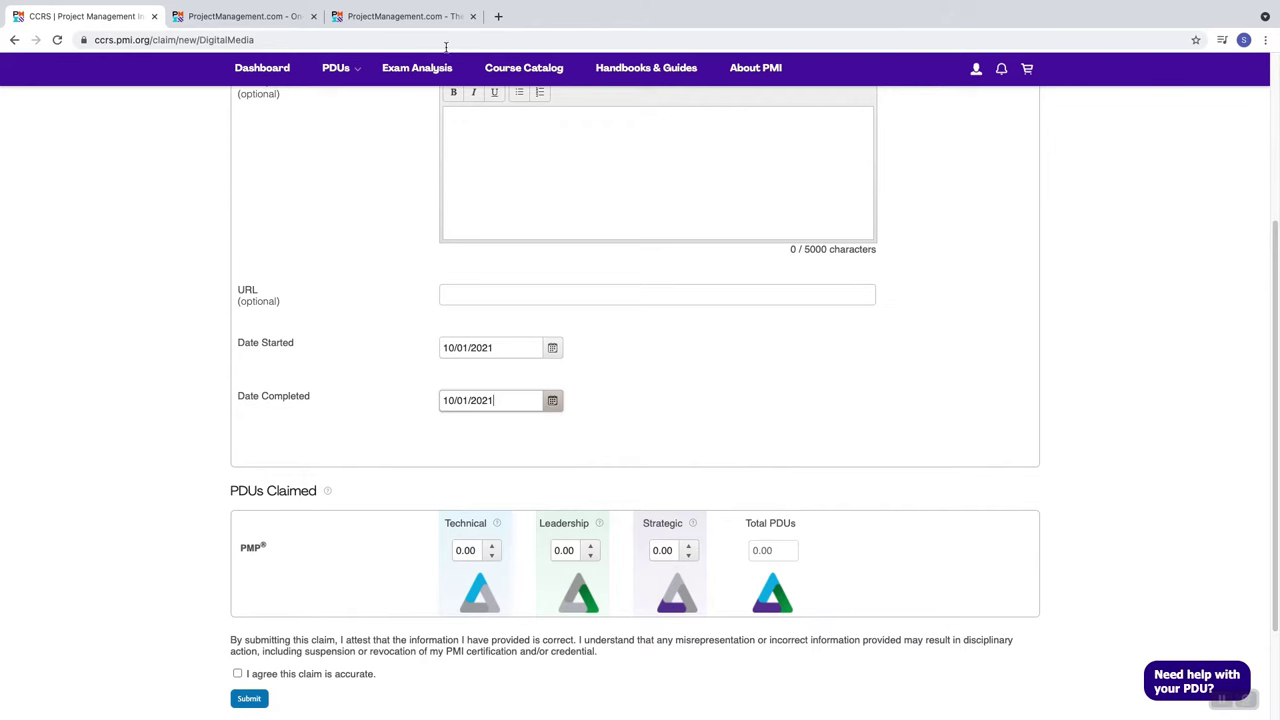
Set the Technical PDUs claimed for the PMP to 0.25
scroll(374, 360, "down", 3)
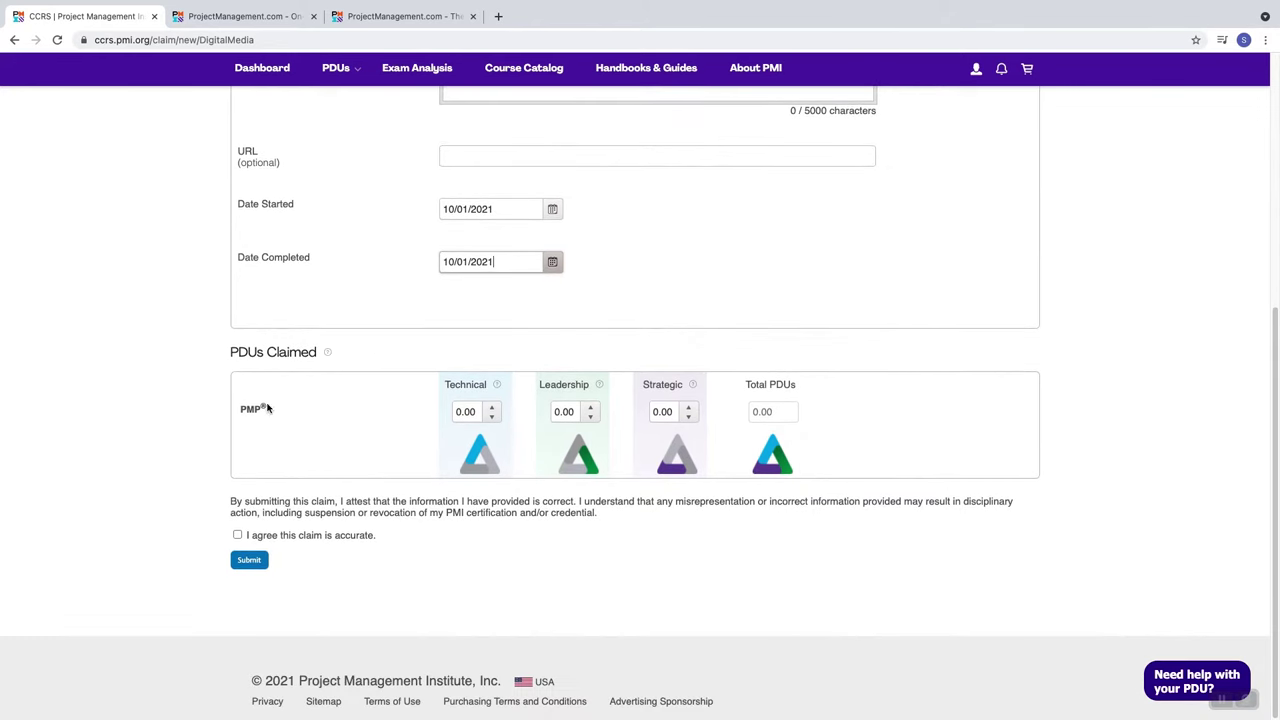
left_click(493, 408)
double_click(493, 408)
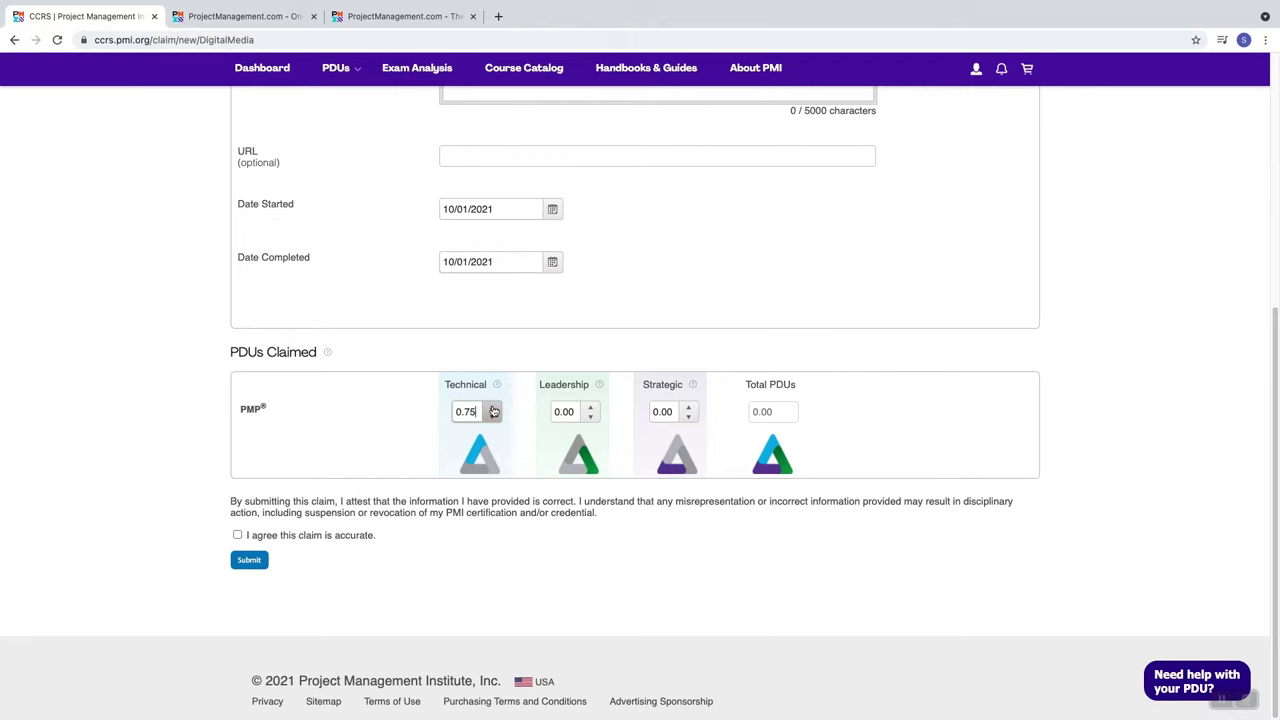
Check the PDU split in the webinar's Talent Triangle Alignment table and claim 0.50 Strategic and 0.25 Leadership PDUs for the PMP
left_click(400, 16)
scroll(698, 337, "down", 5)
scroll(698, 337, "down", 6)
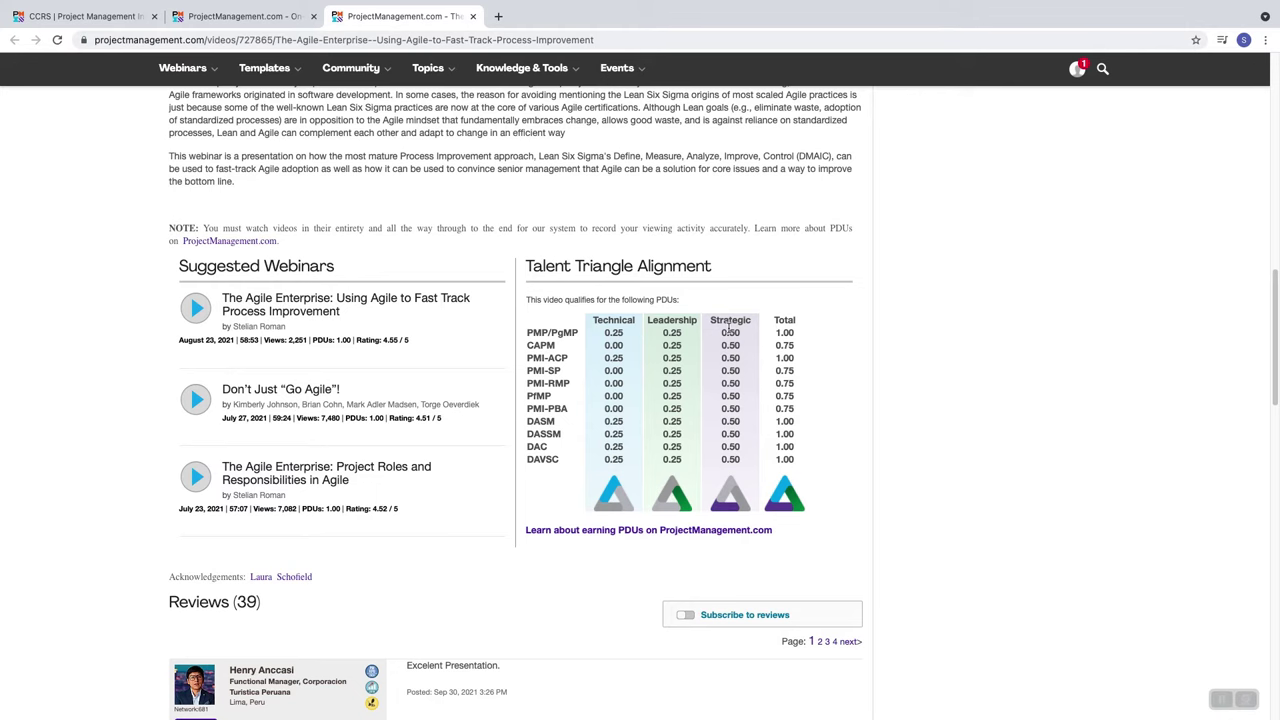
left_click(92, 16)
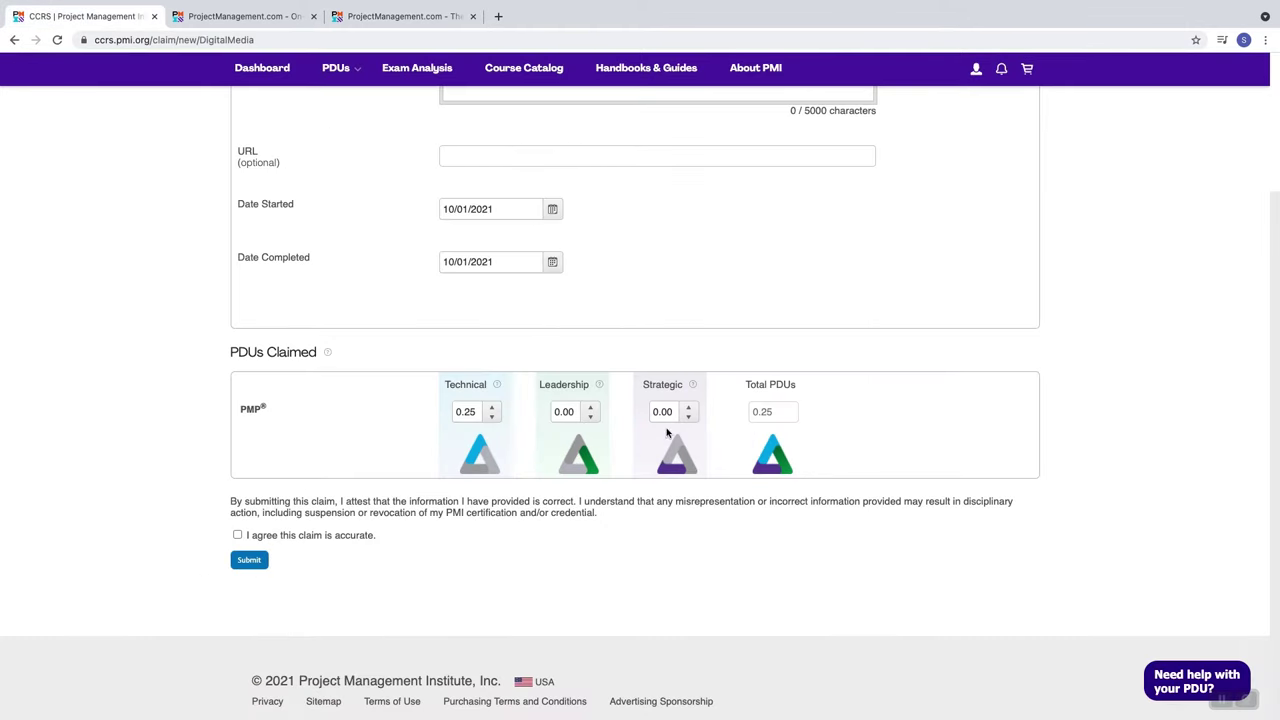
left_click(689, 409)
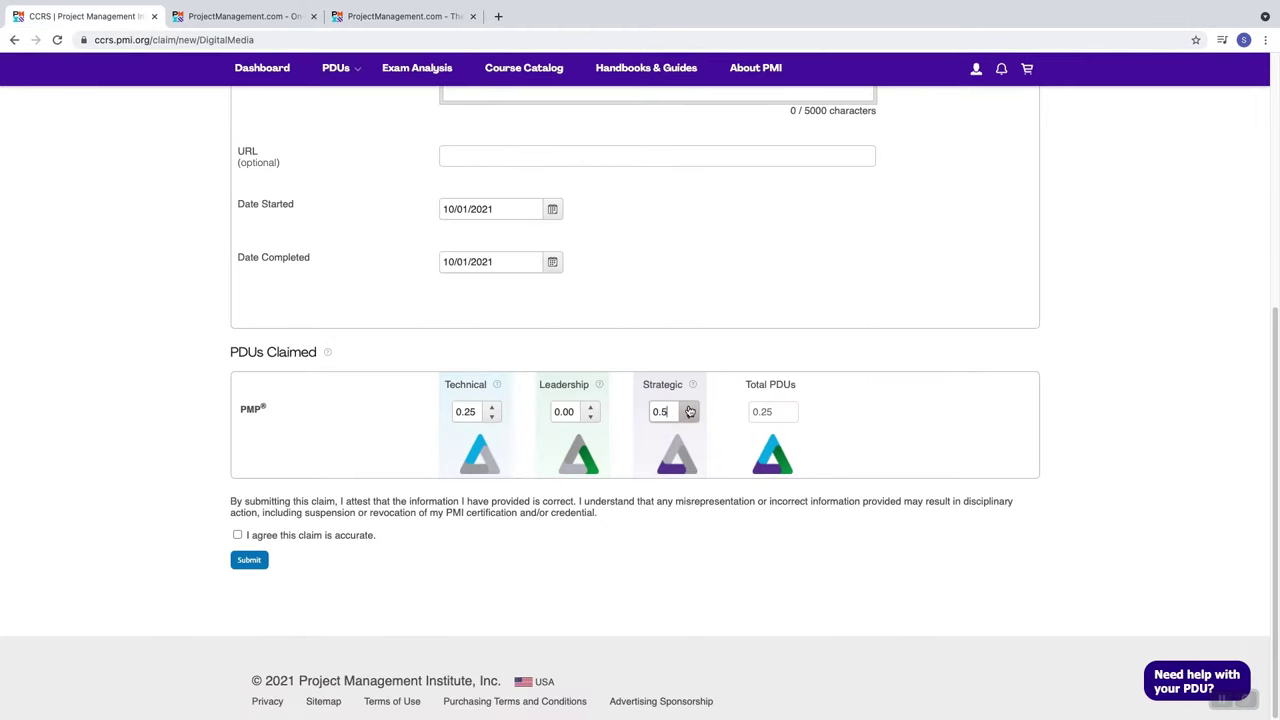
left_click(591, 411)
left_click(591, 408)
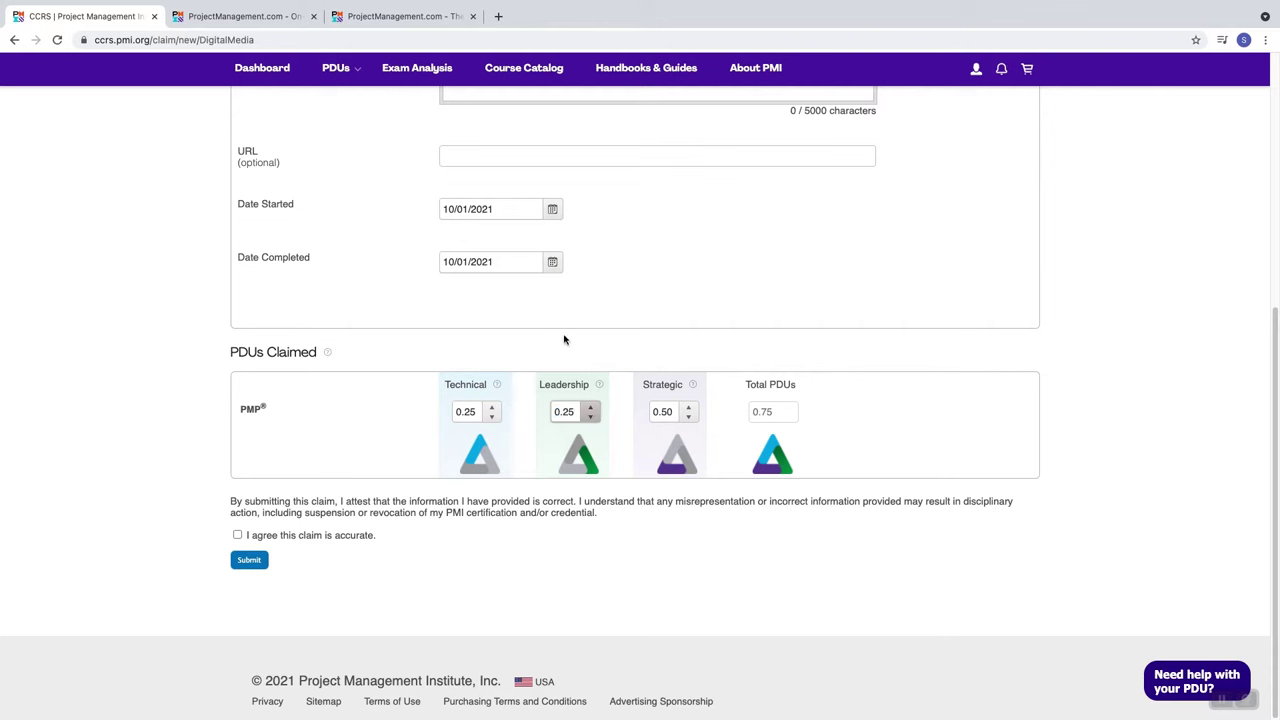
left_click(700, 440)
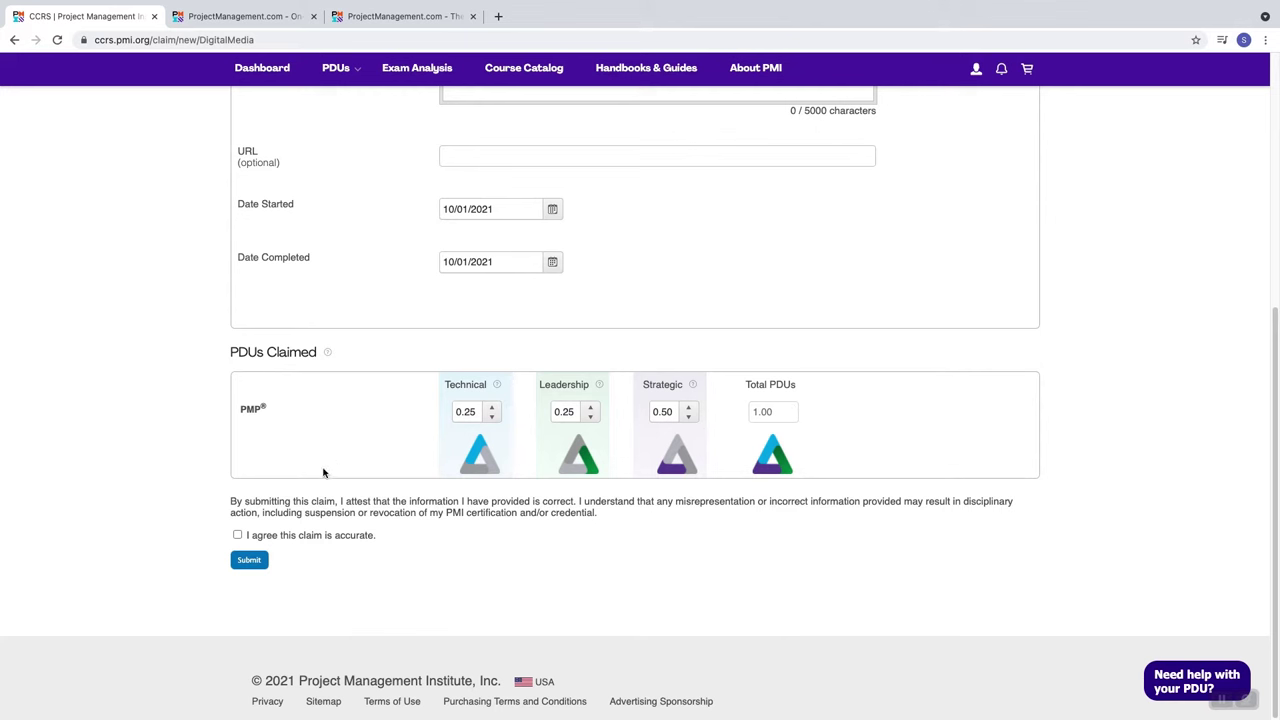
Agree that the claim is accurate, review the completed entries, and submit the claim
left_click(238, 536)
scroll(405, 475, "up", 2)
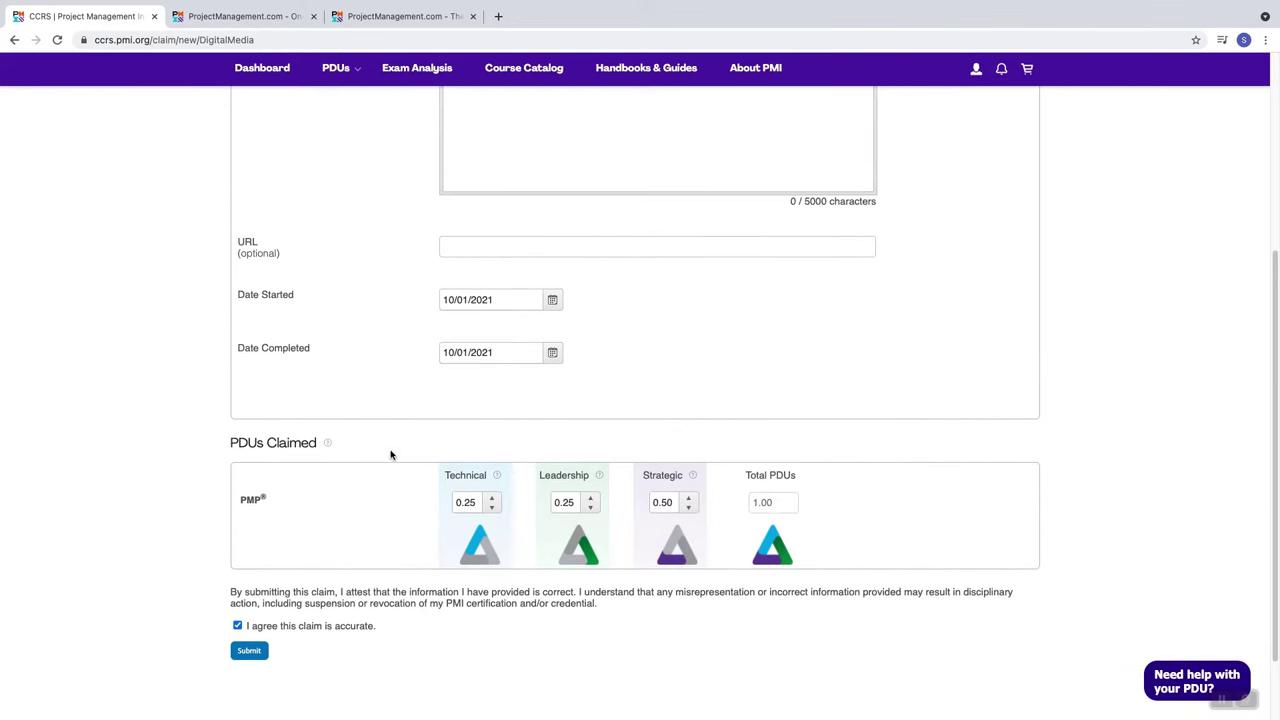
scroll(591, 450, "up", 6)
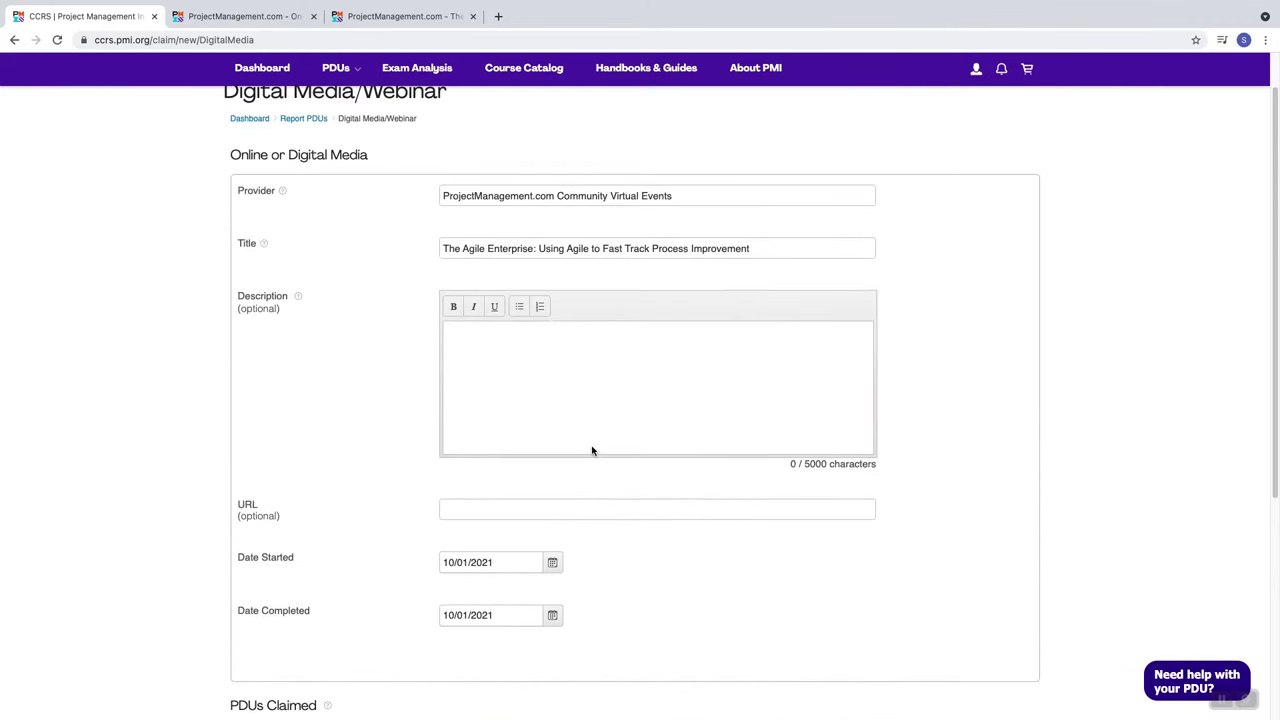
scroll(443, 425, "down", 5)
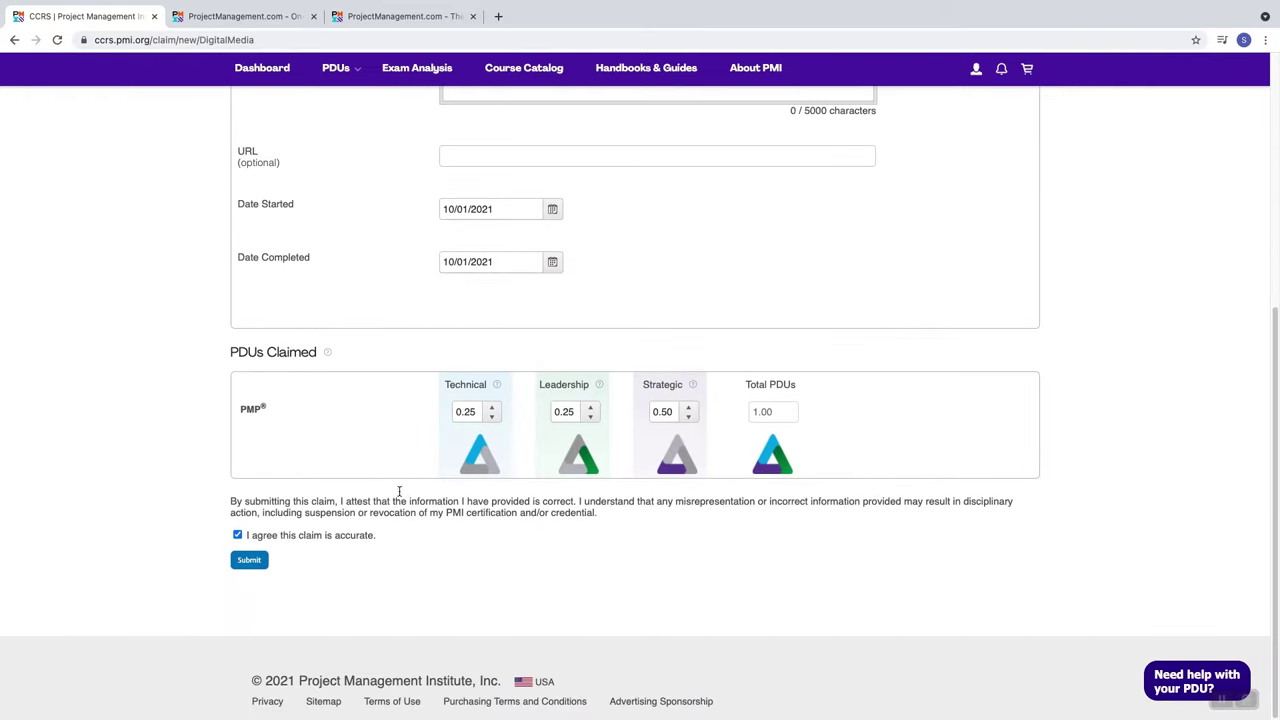
left_click(254, 562)
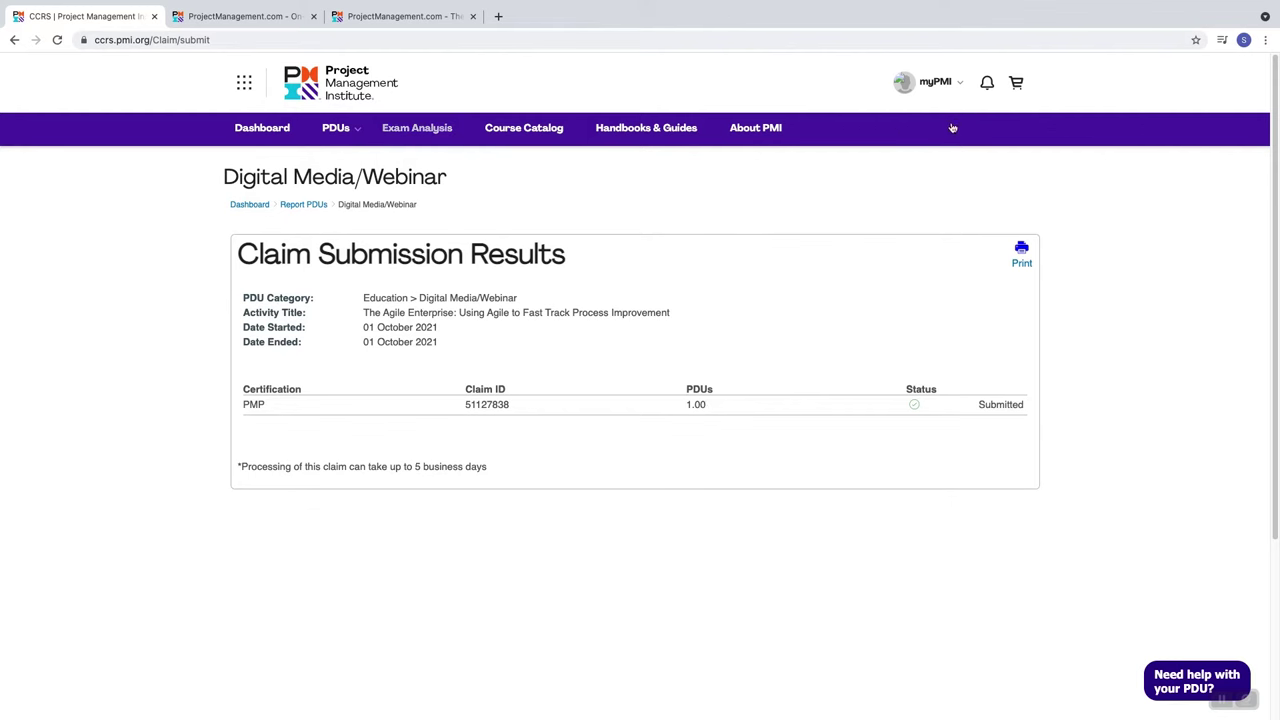
Open the myPMI dashboard and check the PMP certification's PDUs earned and remaining
left_click(961, 83)
left_click(870, 120)
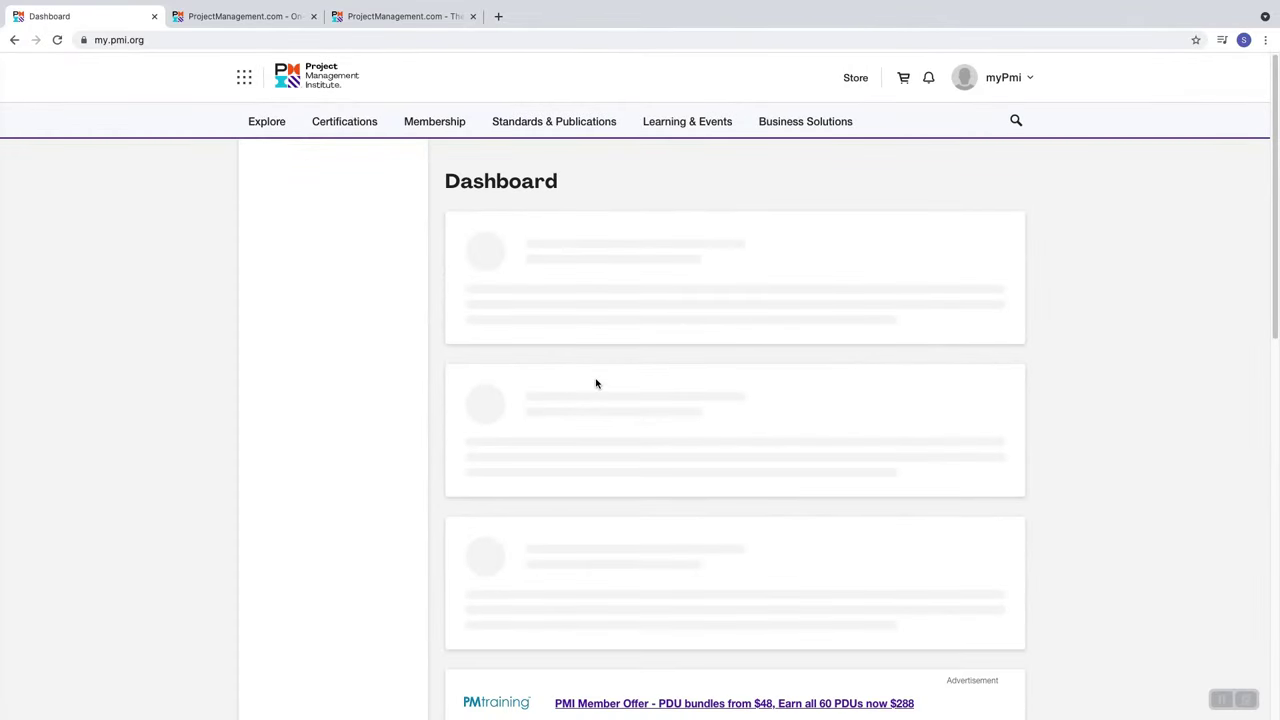
scroll(596, 390, "down", 4)
scroll(596, 405, "down", 2)
mouse_move(501, 446)
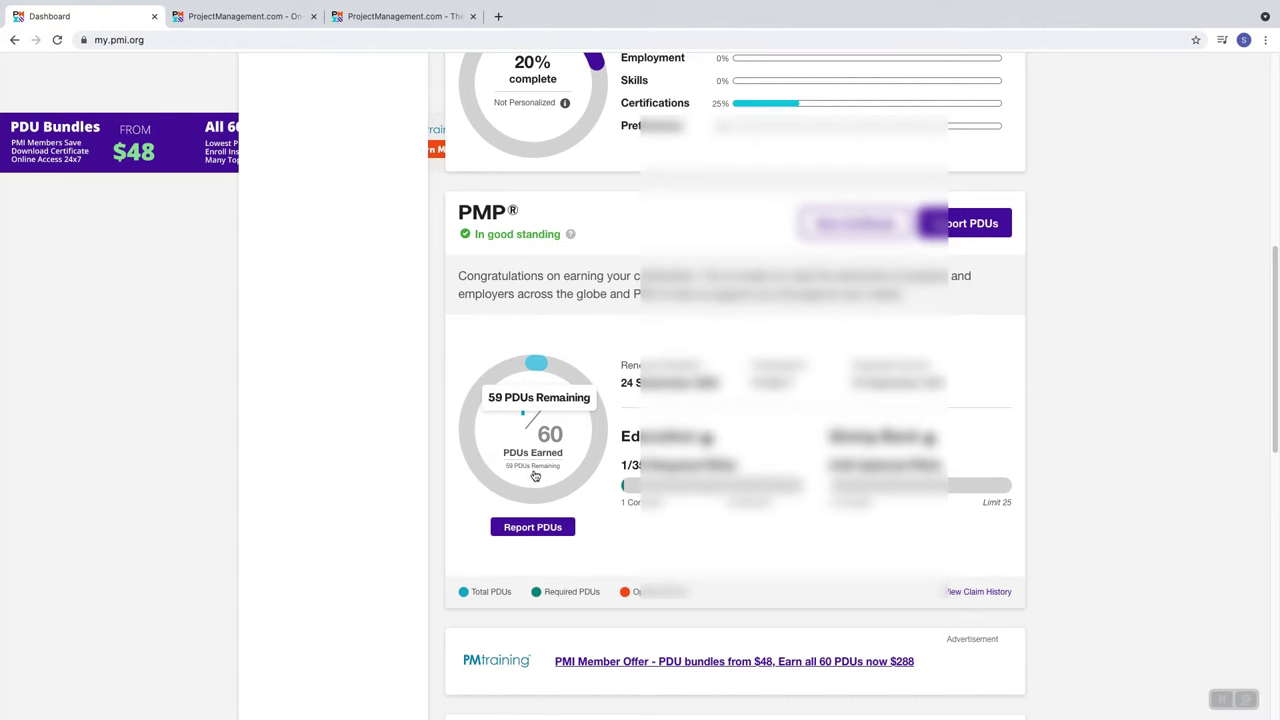
scroll(524, 466, "up", 2)
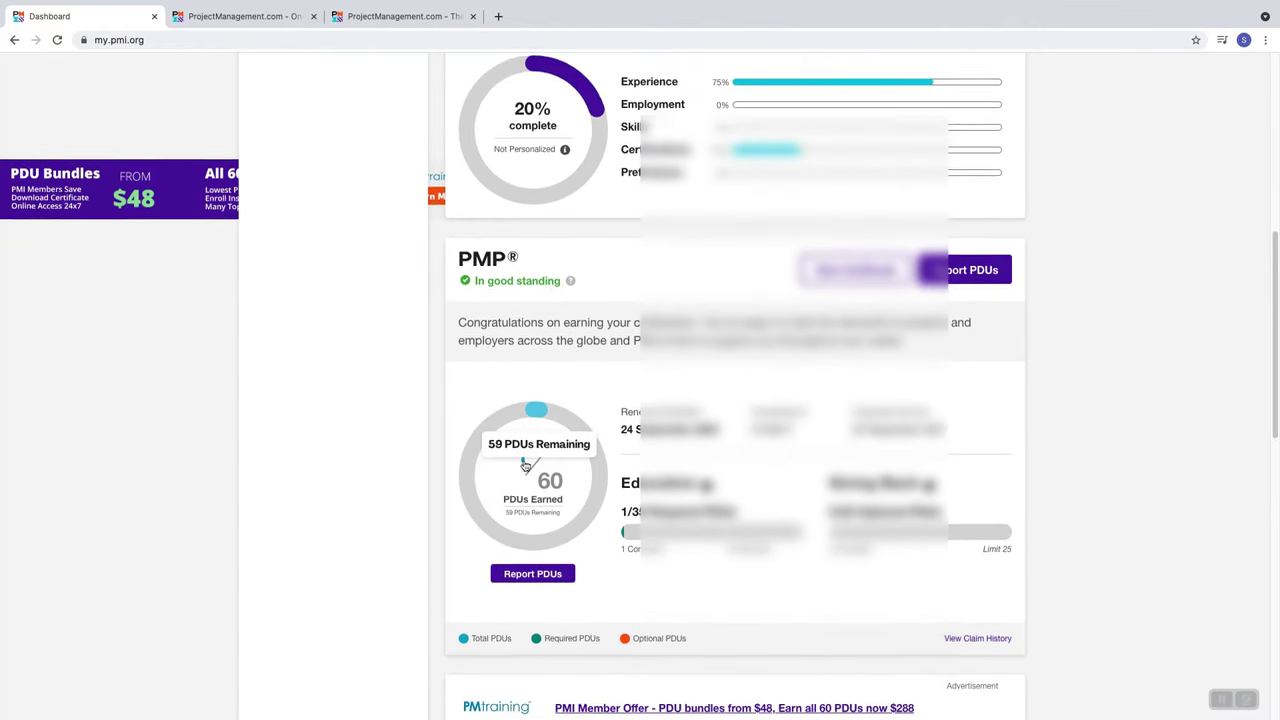
scroll(535, 530, "up", 6)
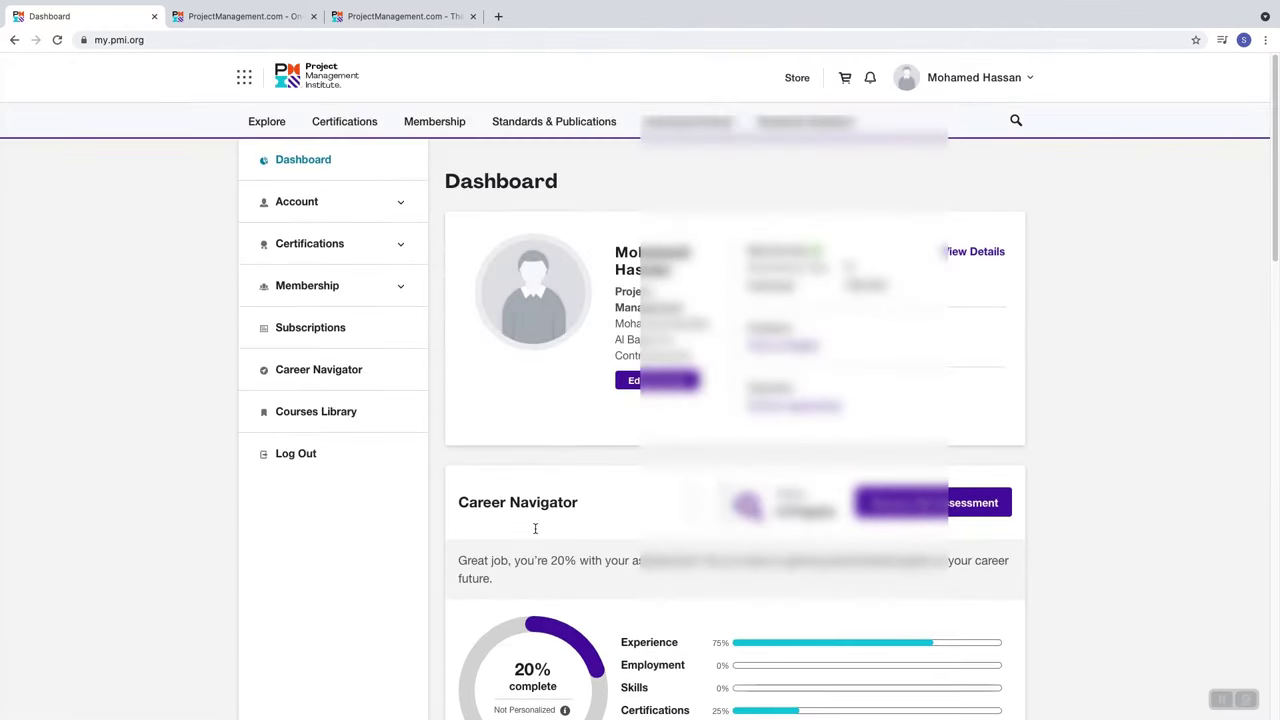
Return to ProjectManagement.com's On-Demand Webinars page and open the Risk Management topic under Knowledge Areas
left_click(252, 18)
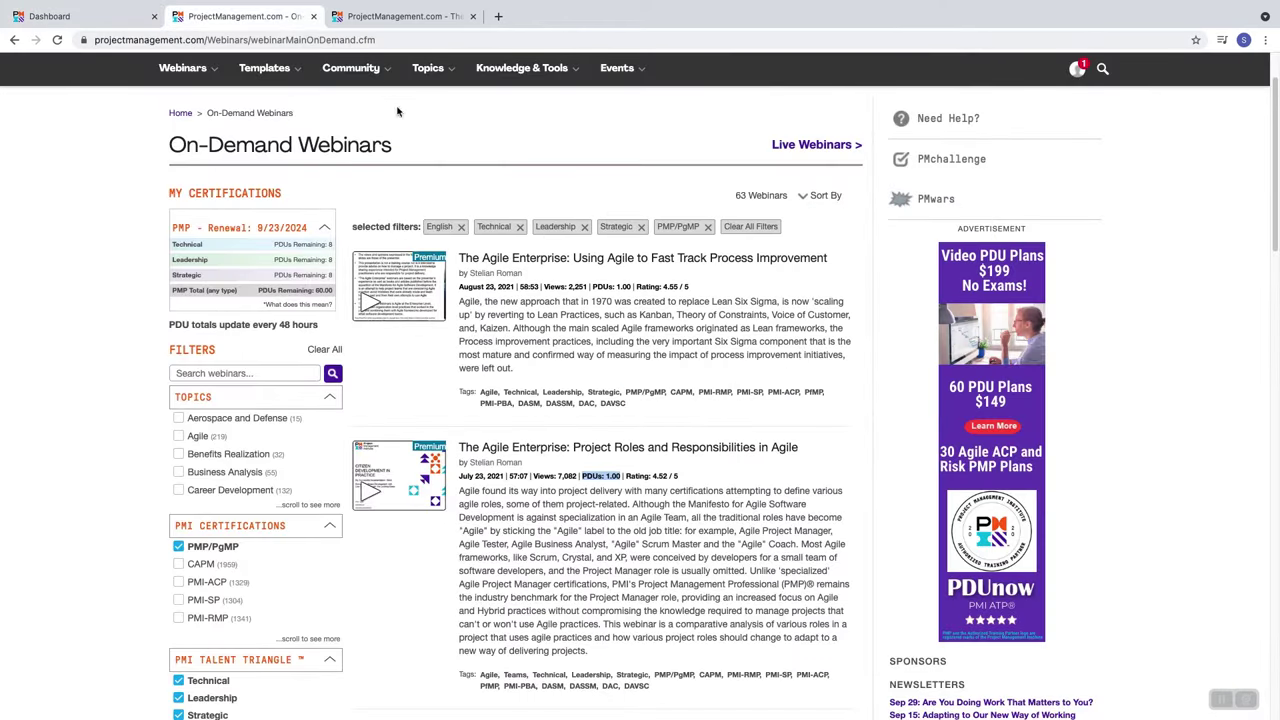
scroll(397, 111, "up", 2)
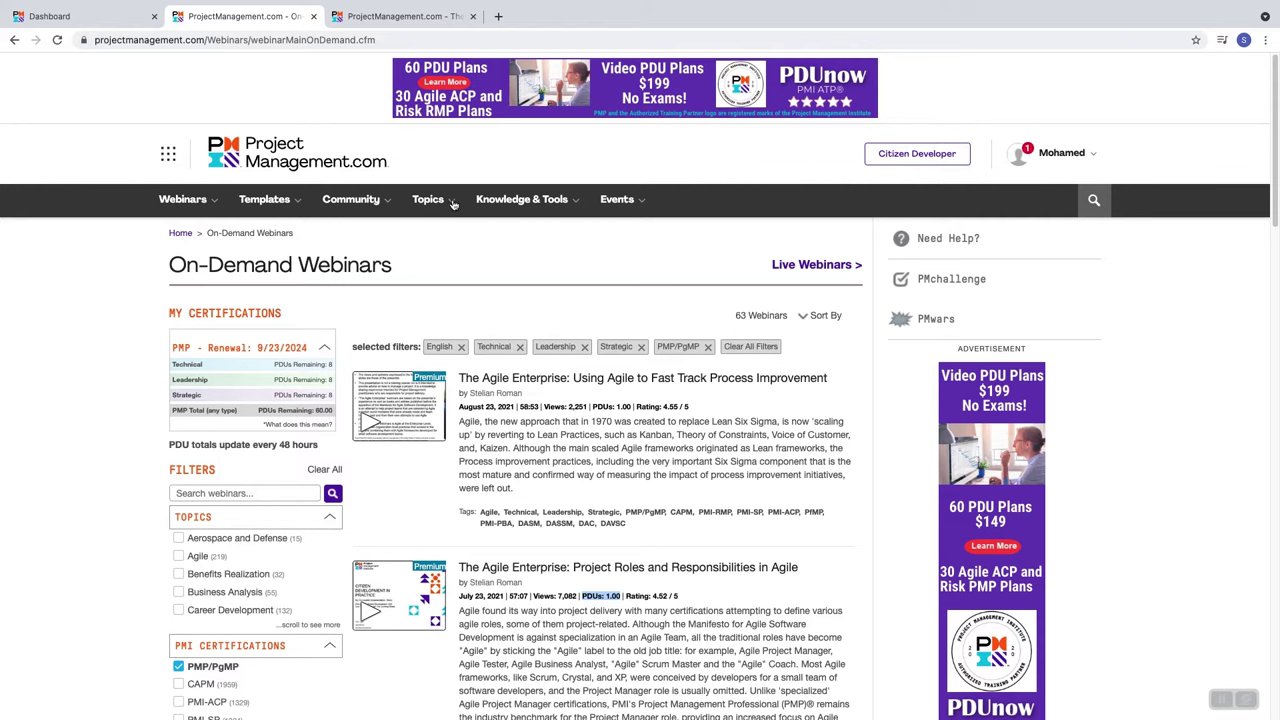
left_click(453, 203)
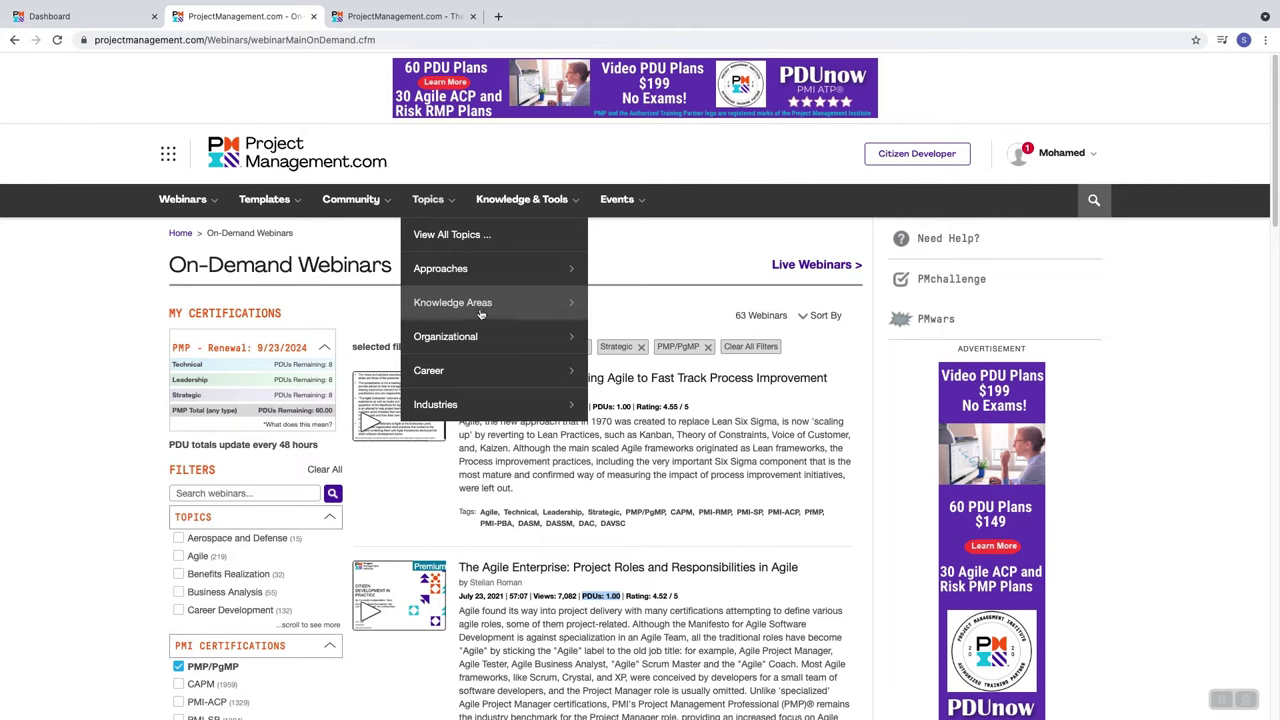
left_click(518, 304)
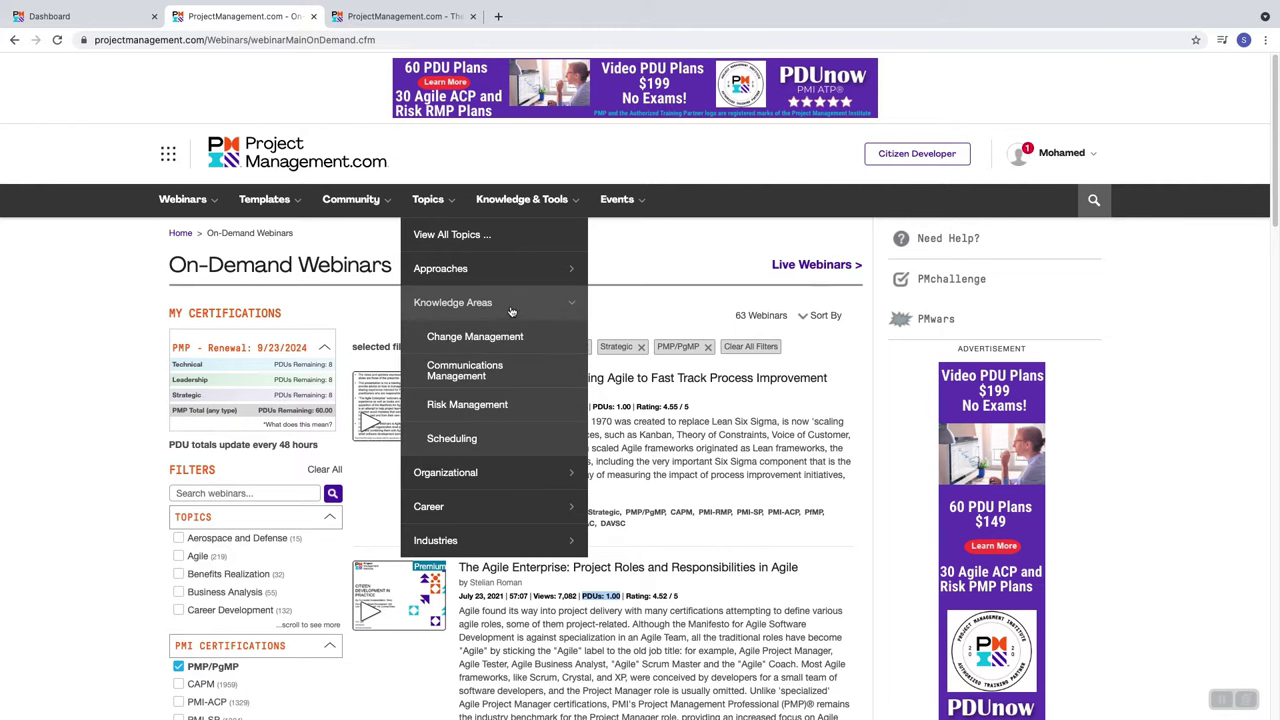
left_click(464, 407)
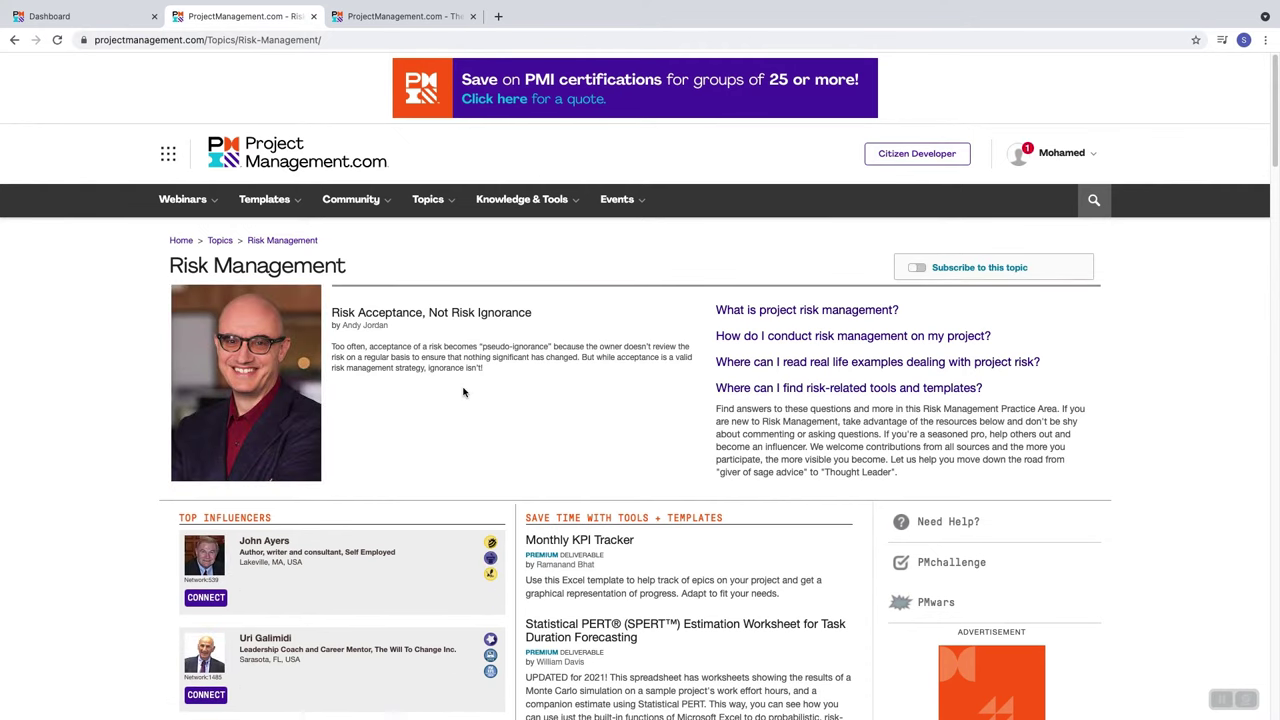
Examine the Risk Management page's tools and templates, articles, events and on-demand webinars
scroll(465, 394, "down", 3)
scroll(470, 397, "down", 2)
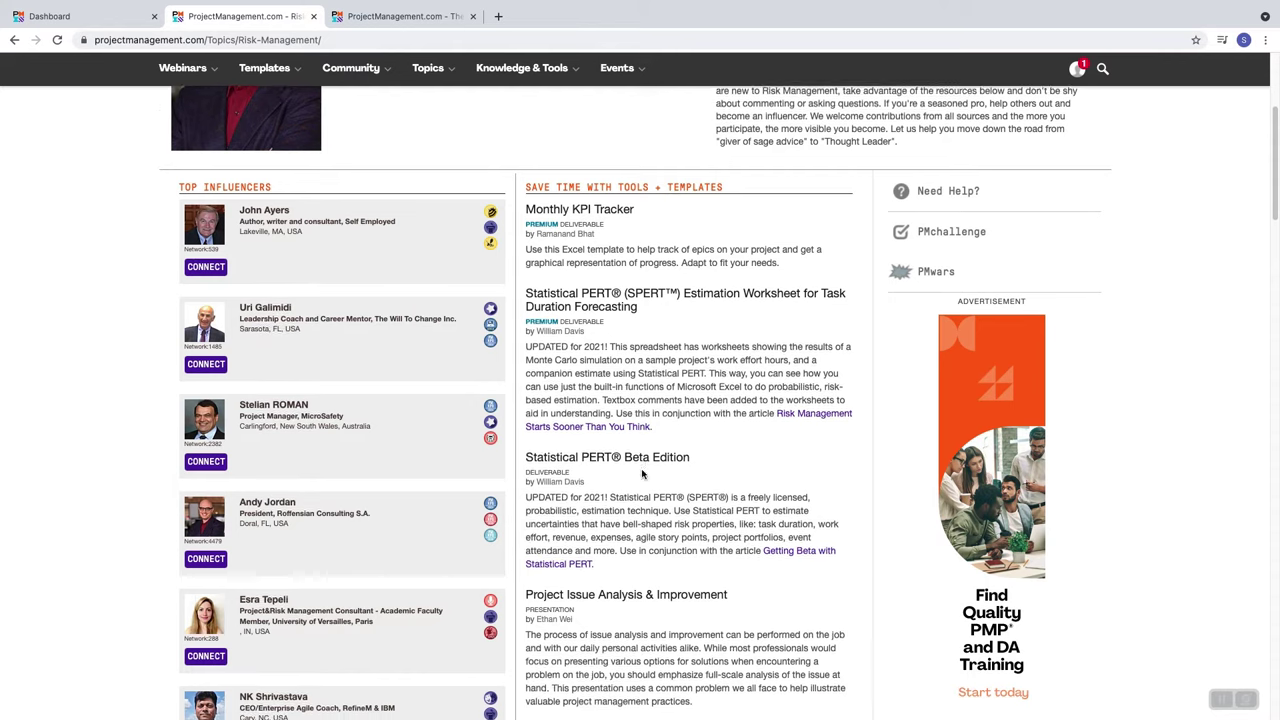
scroll(620, 460, "down", 2)
scroll(642, 510, "down", 7)
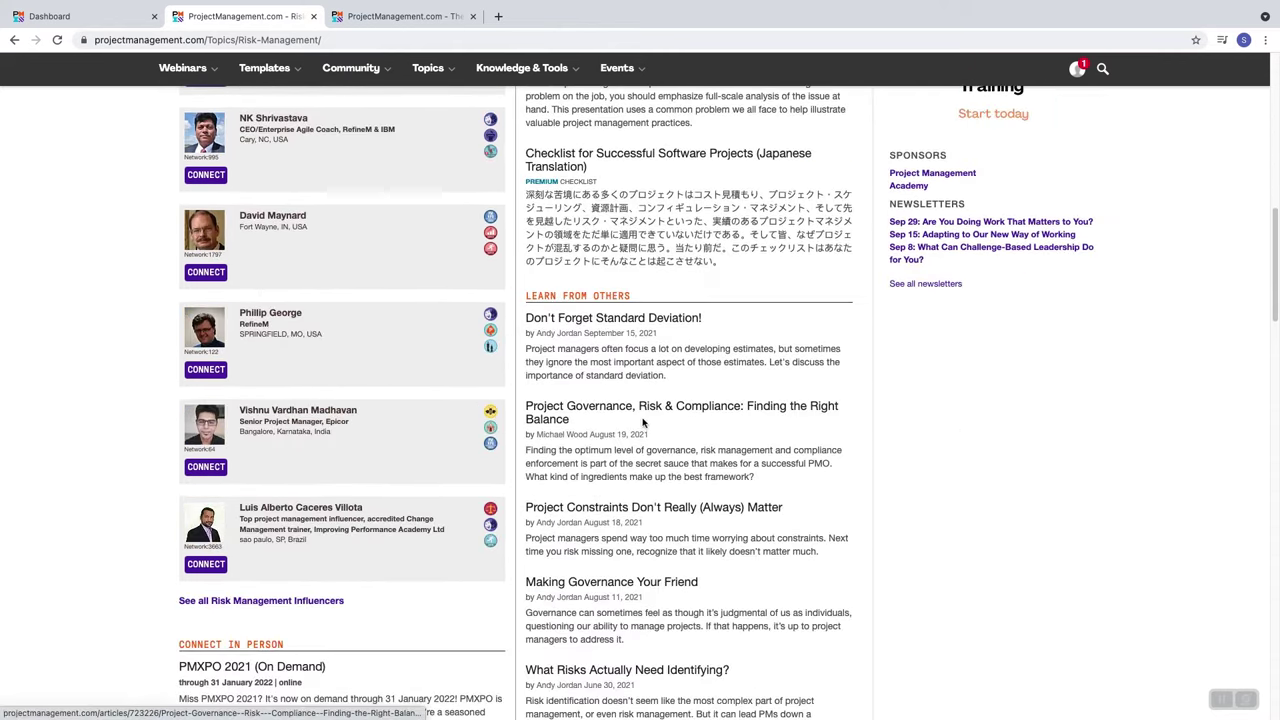
scroll(690, 508, "down", 4)
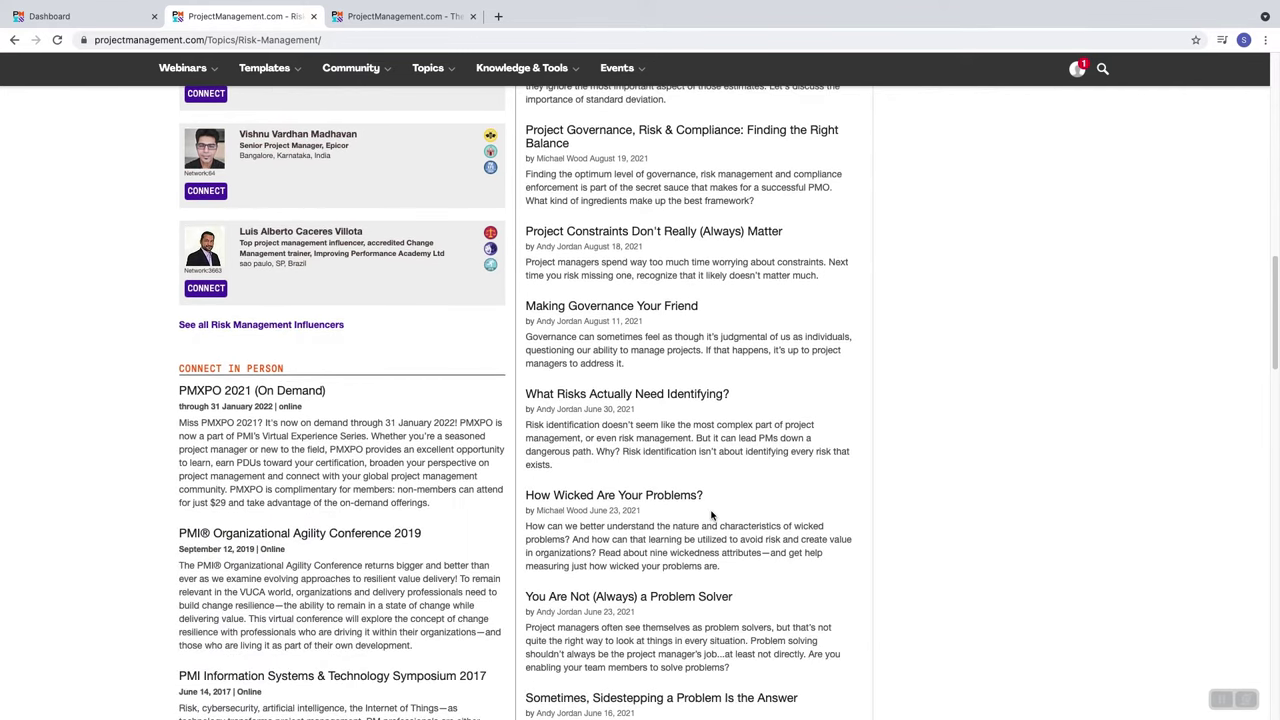
scroll(712, 515, "down", 4)
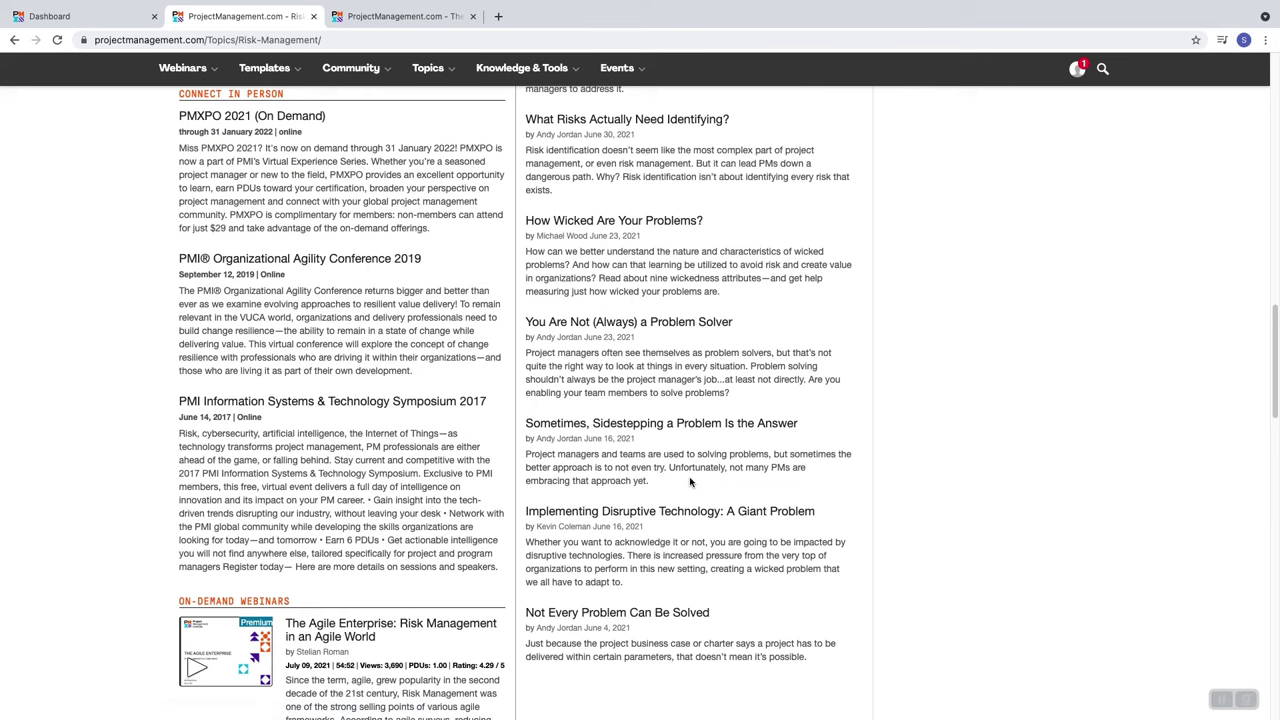
scroll(690, 482, "up", 15)
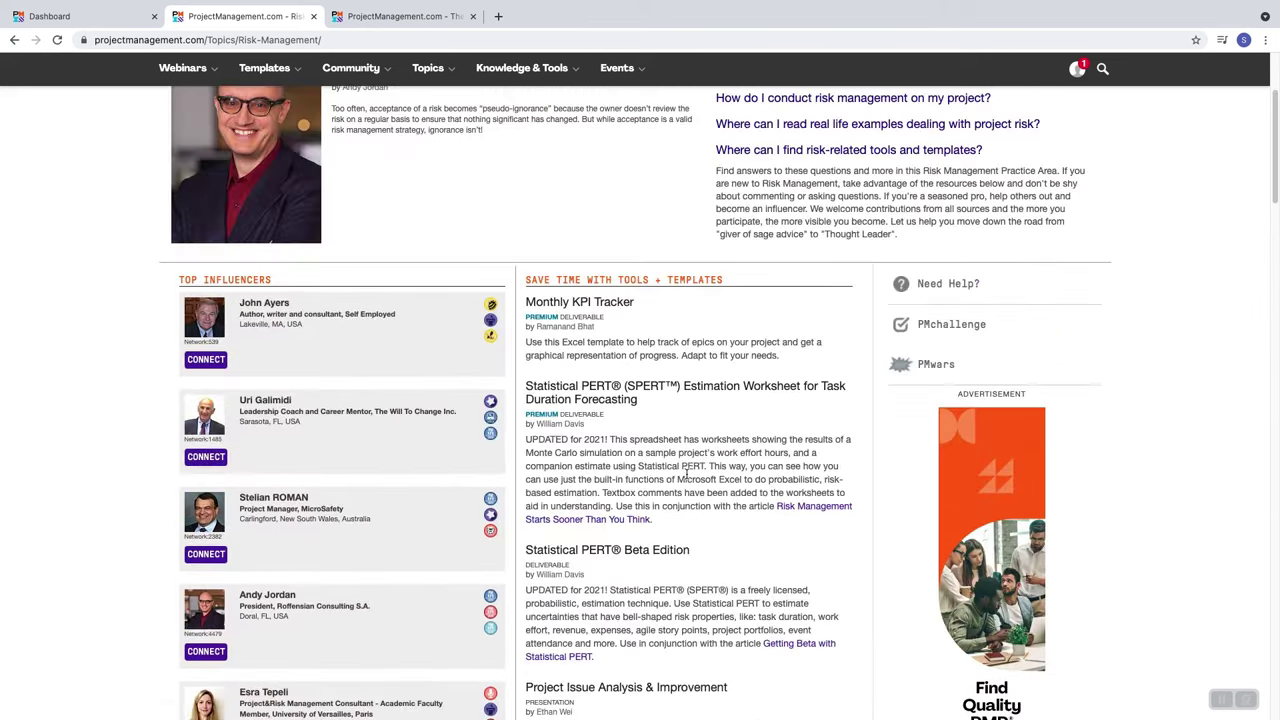
scroll(686, 422, "down", 1)
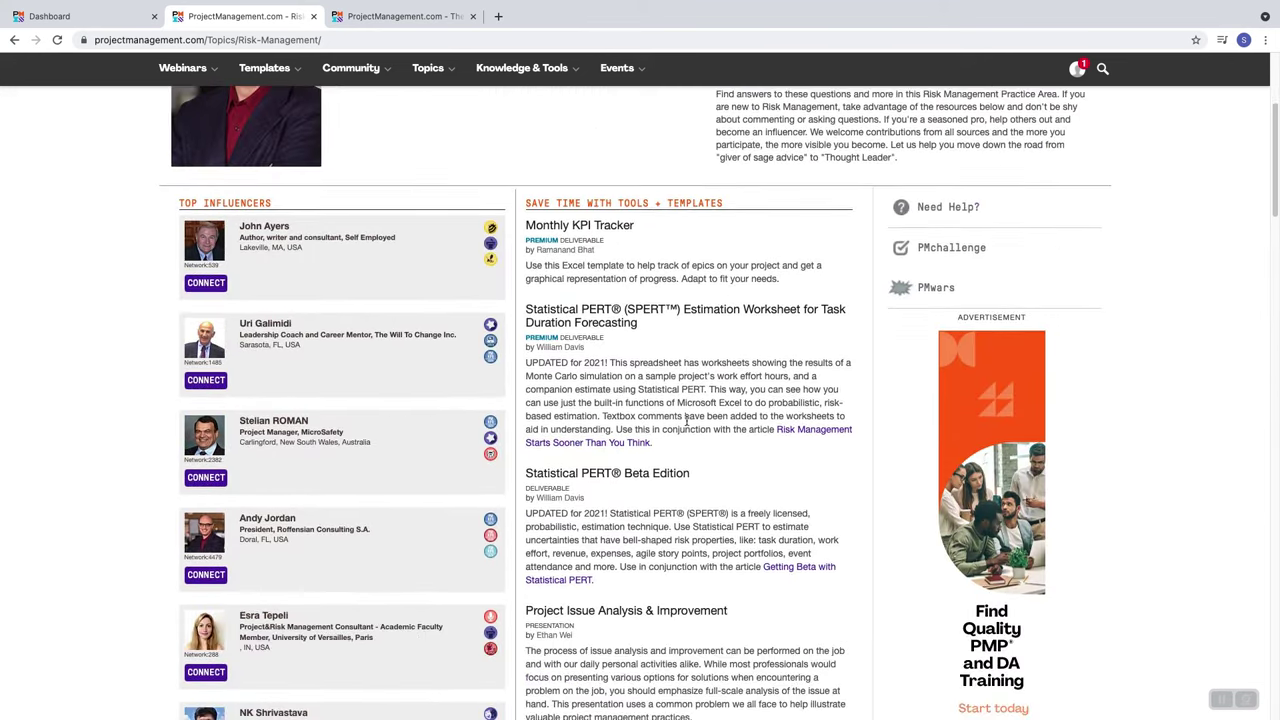
scroll(660, 432, "down", 2)
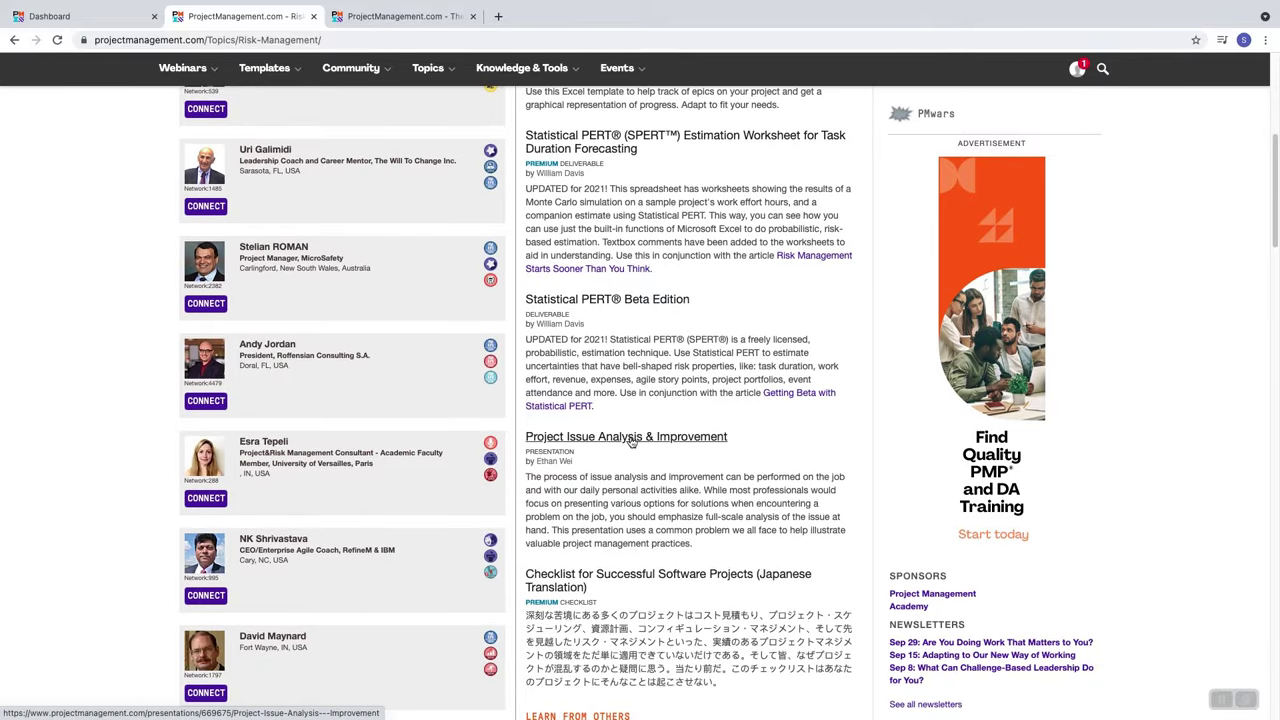
Open the "Project Issue Analysis & Improvement" presentation in a new tab, closing the Agile webinar's tab, and look through its description and reviews
right_click(632, 443)
left_click(655, 446)
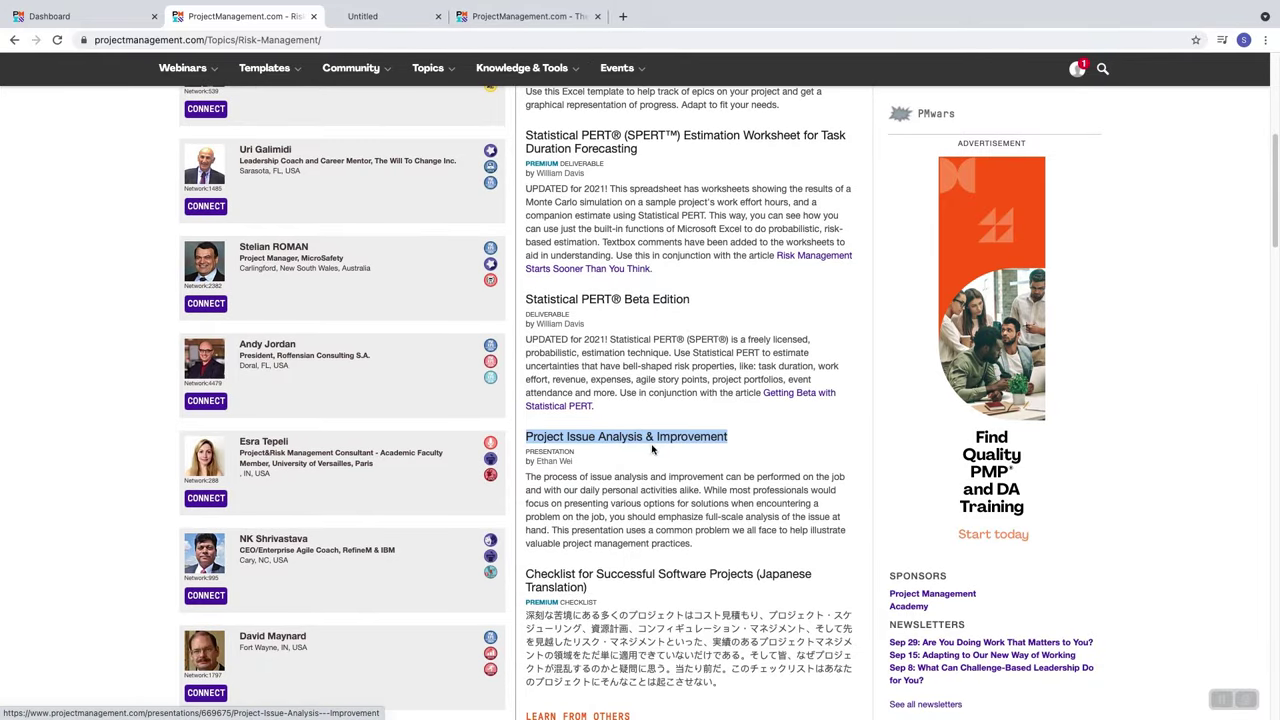
left_click(412, 16)
left_click(560, 16)
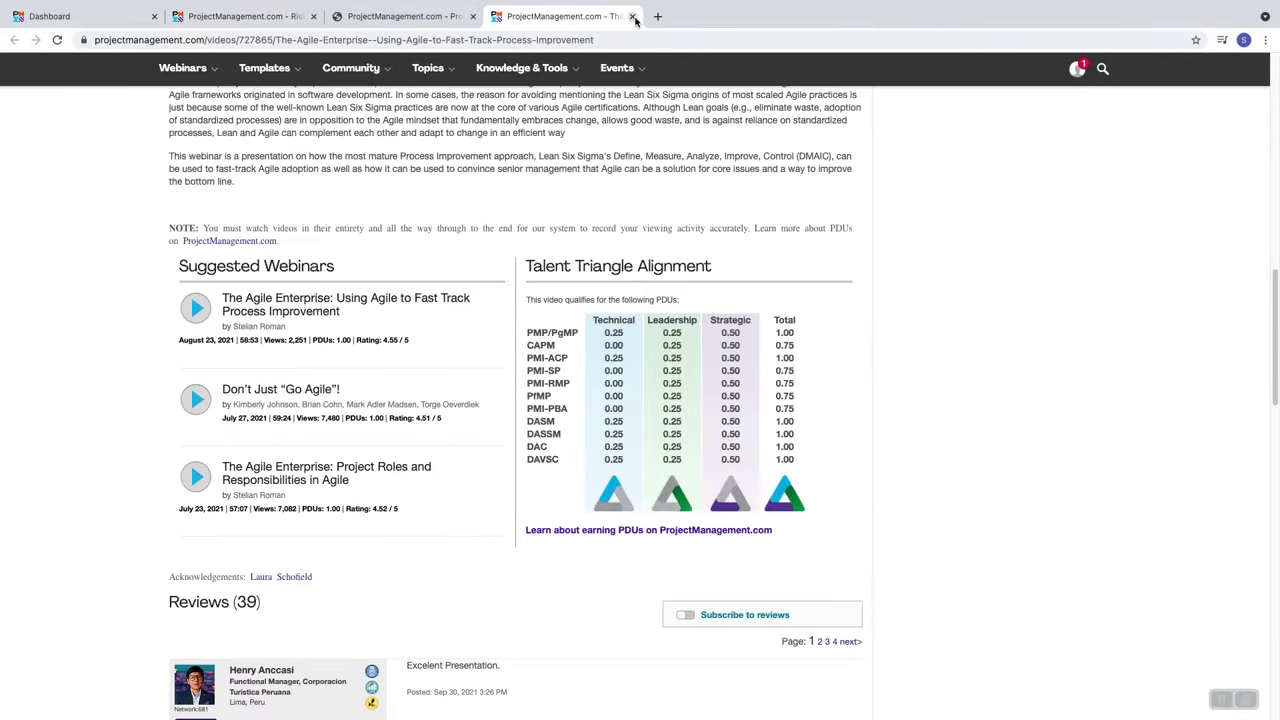
left_click(633, 17)
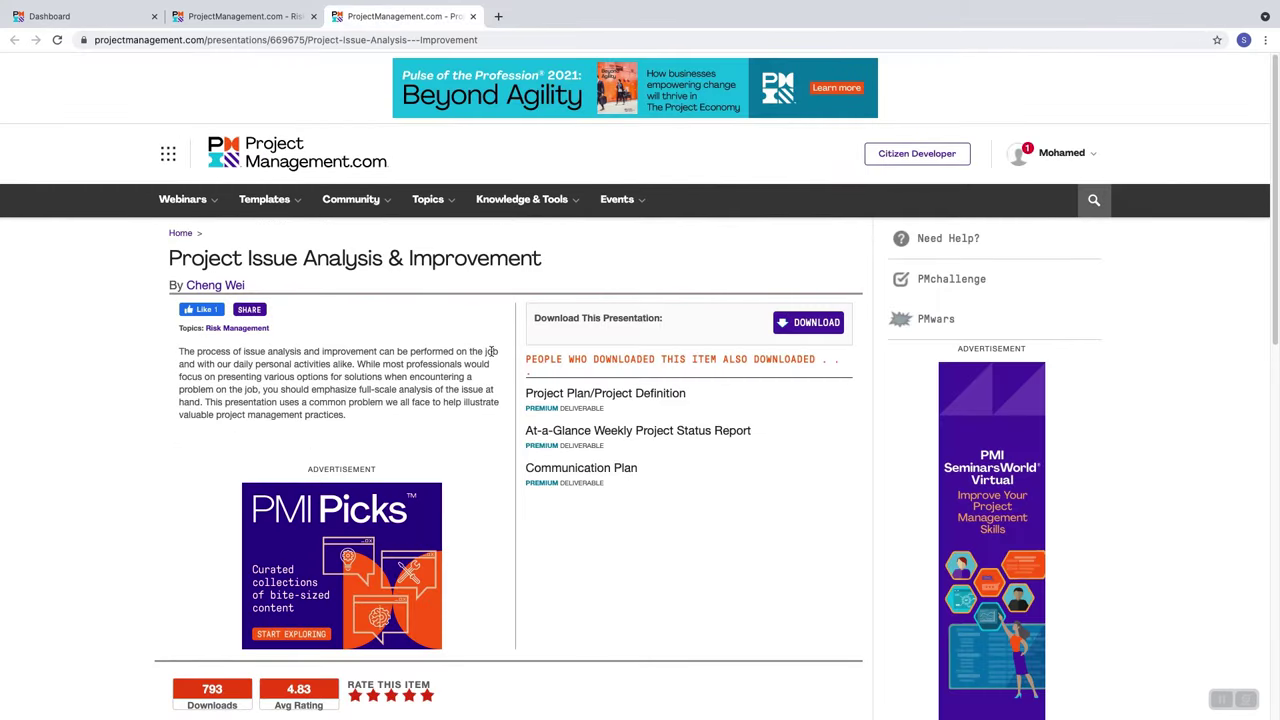
scroll(345, 327, "down", 10)
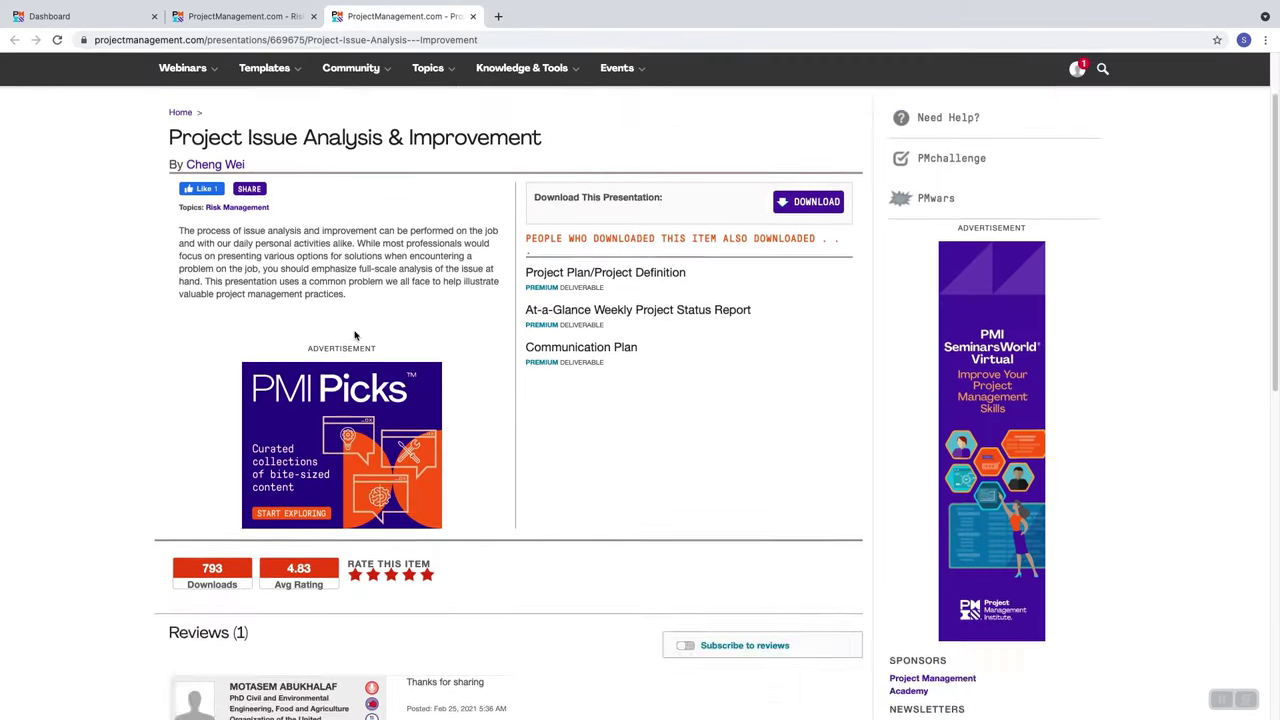
scroll(357, 332, "up", 2)
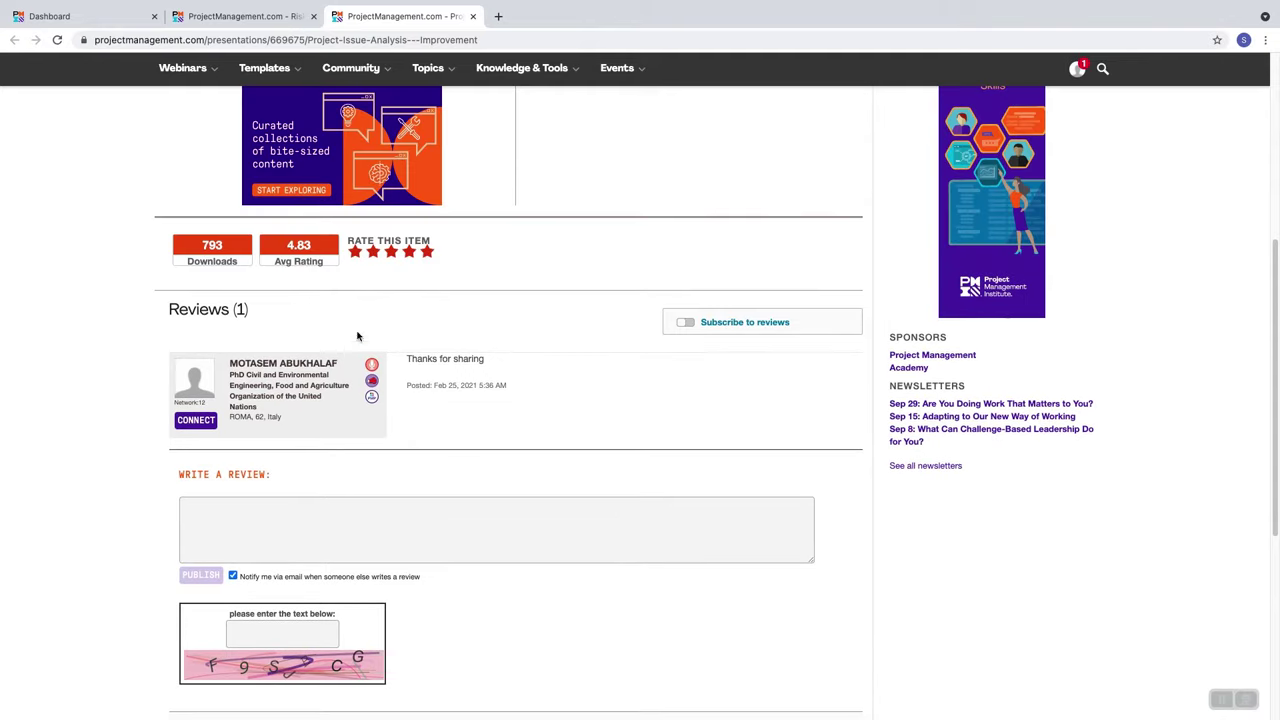
Copy the title "Project Issue Analysis & Improvement" from the presentation's page
scroll(316, 344, "up", 5)
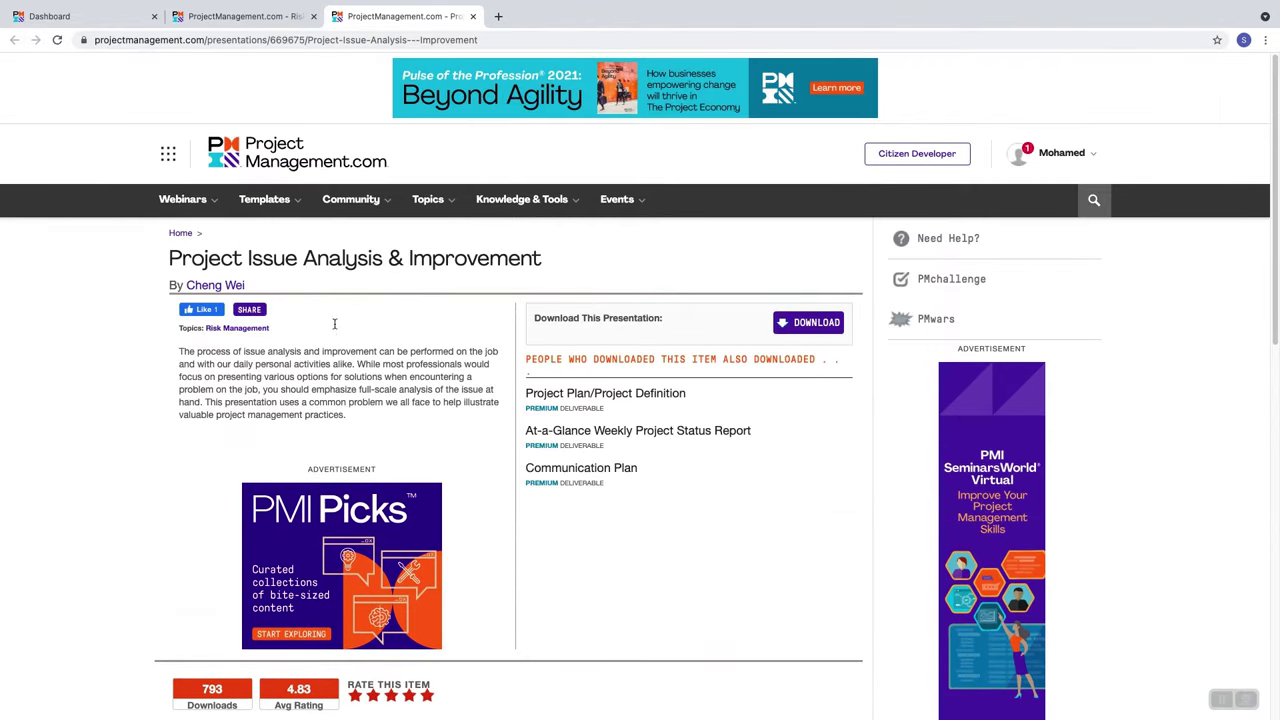
left_click_drag(170, 257, 551, 263)
right_click(508, 254)
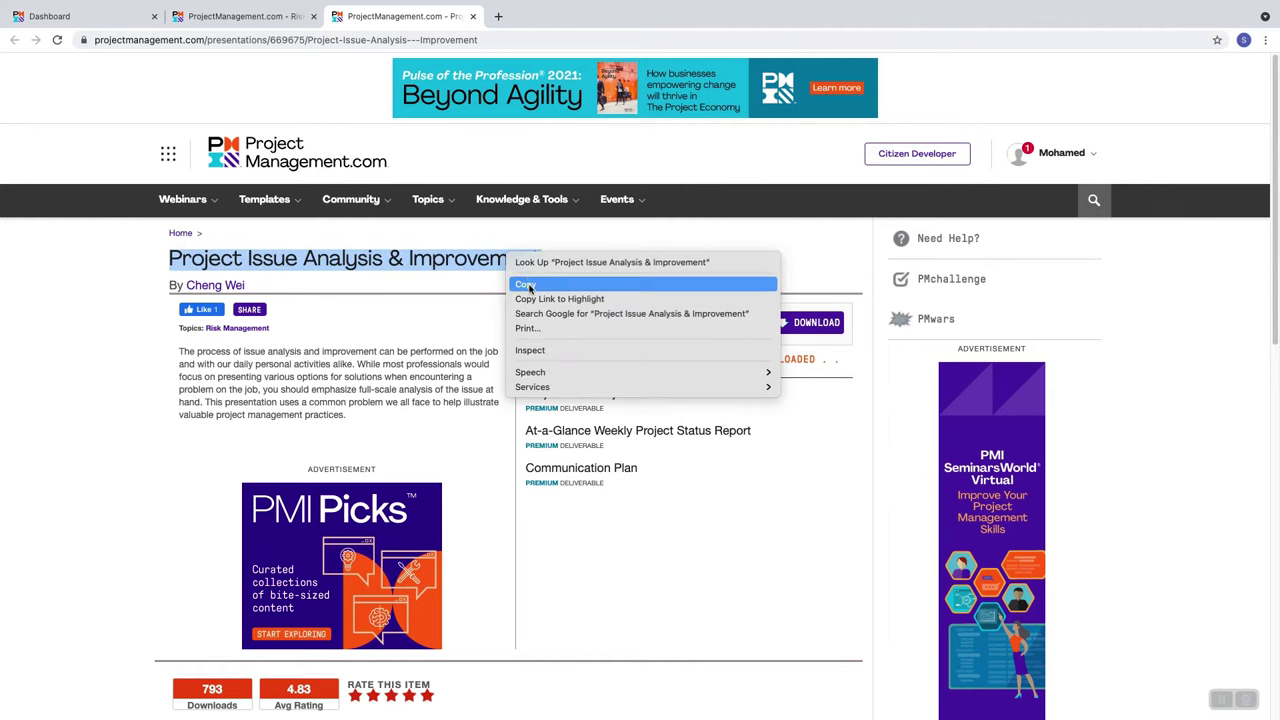
left_click(526, 284)
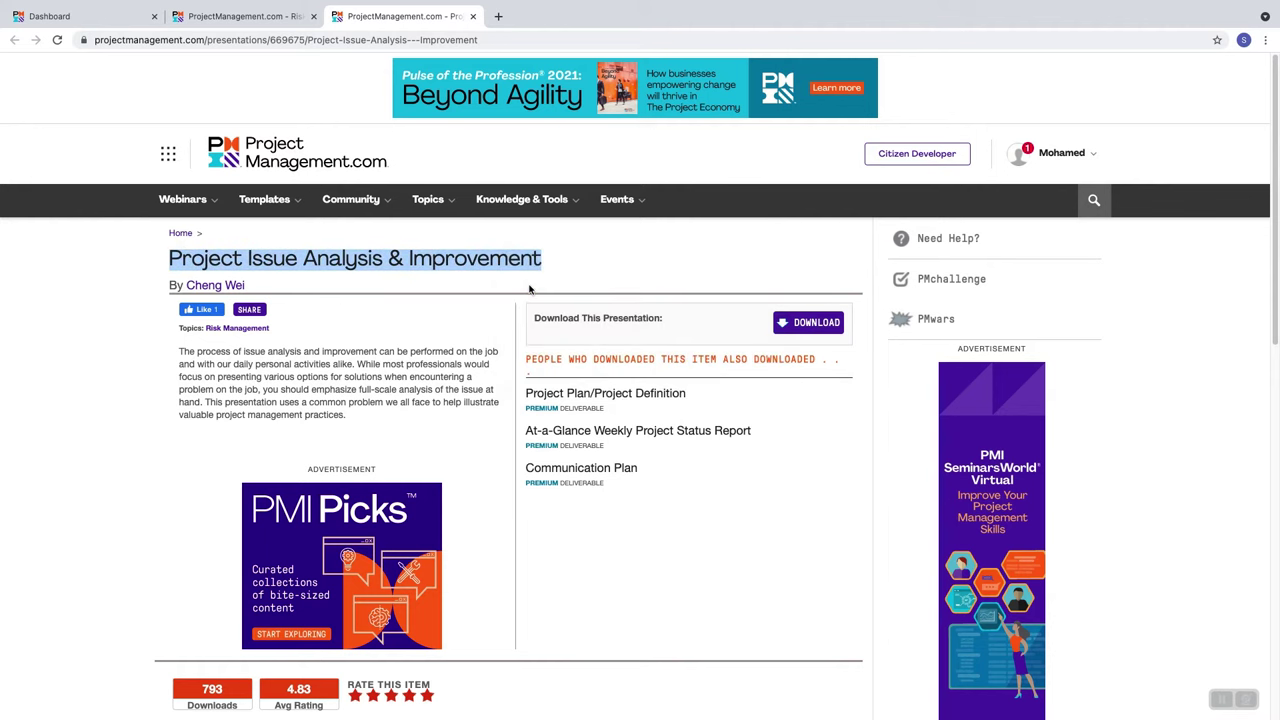
Return to the myPMI dashboard, start reporting PDUs for the PMP certification and choose the Read activity under Education
left_click(86, 16)
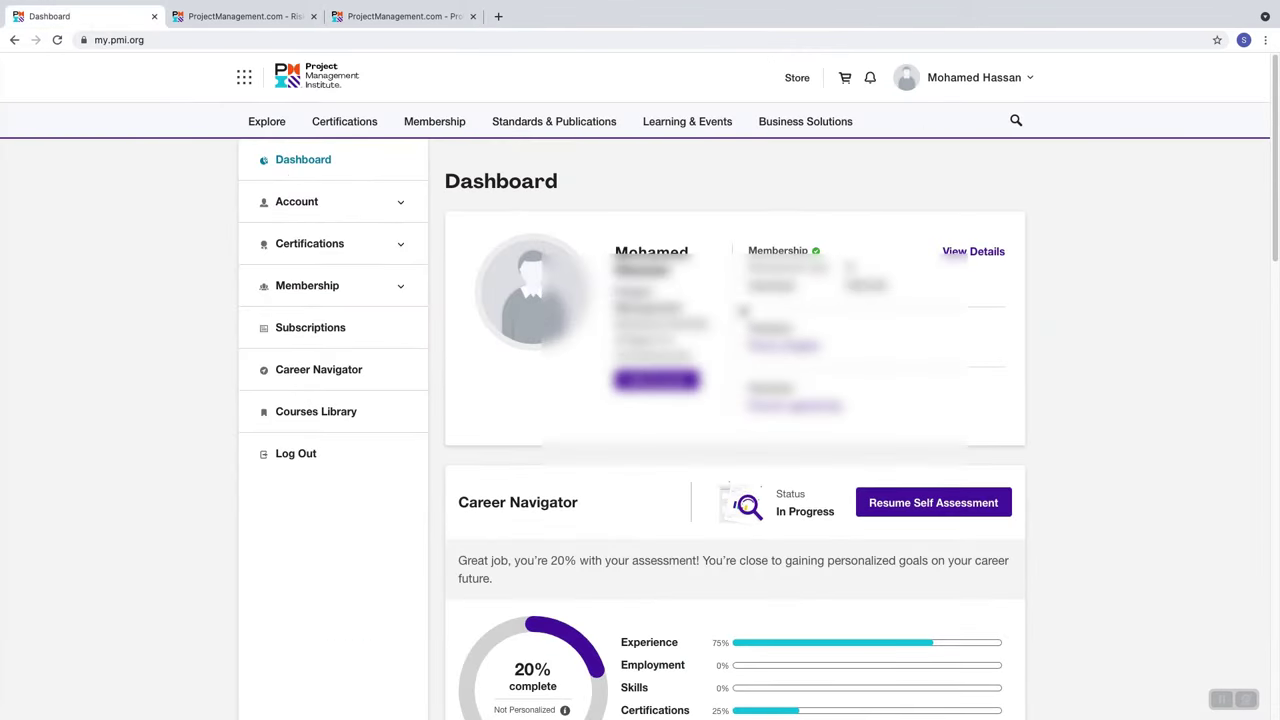
scroll(735, 400, "down", 4)
scroll(735, 400, "up", 1)
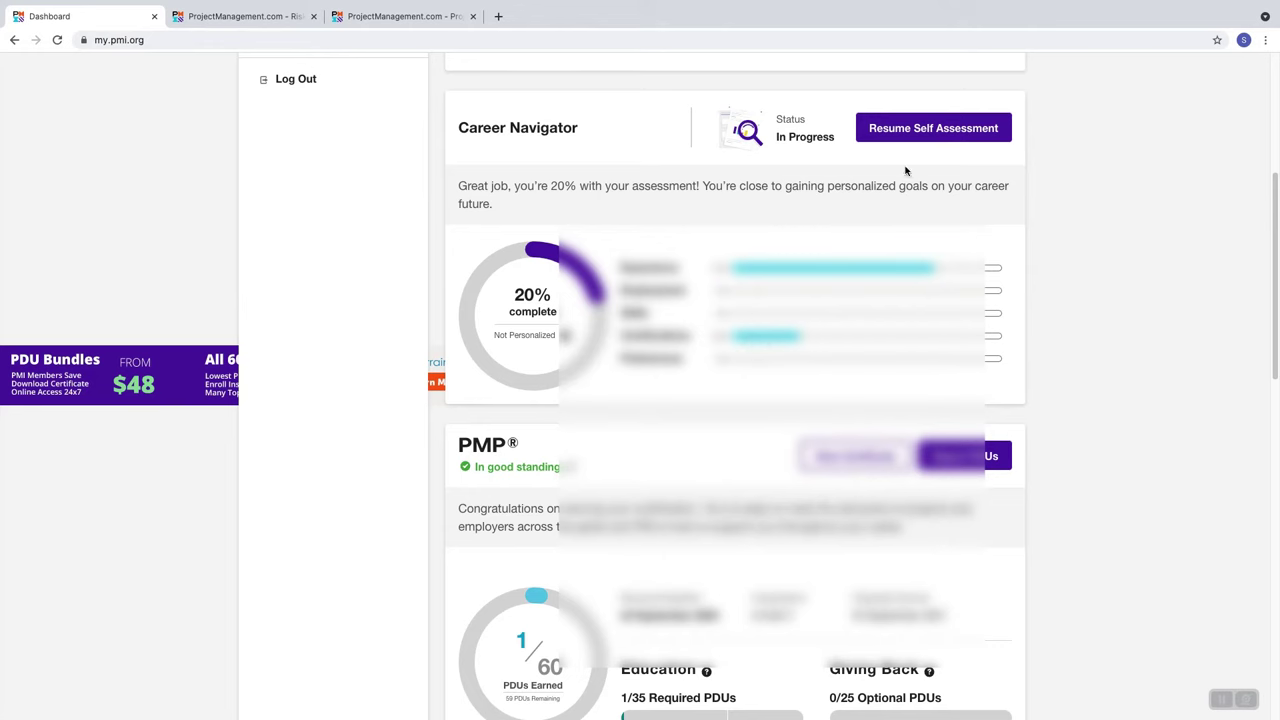
scroll(962, 176, "down", 3)
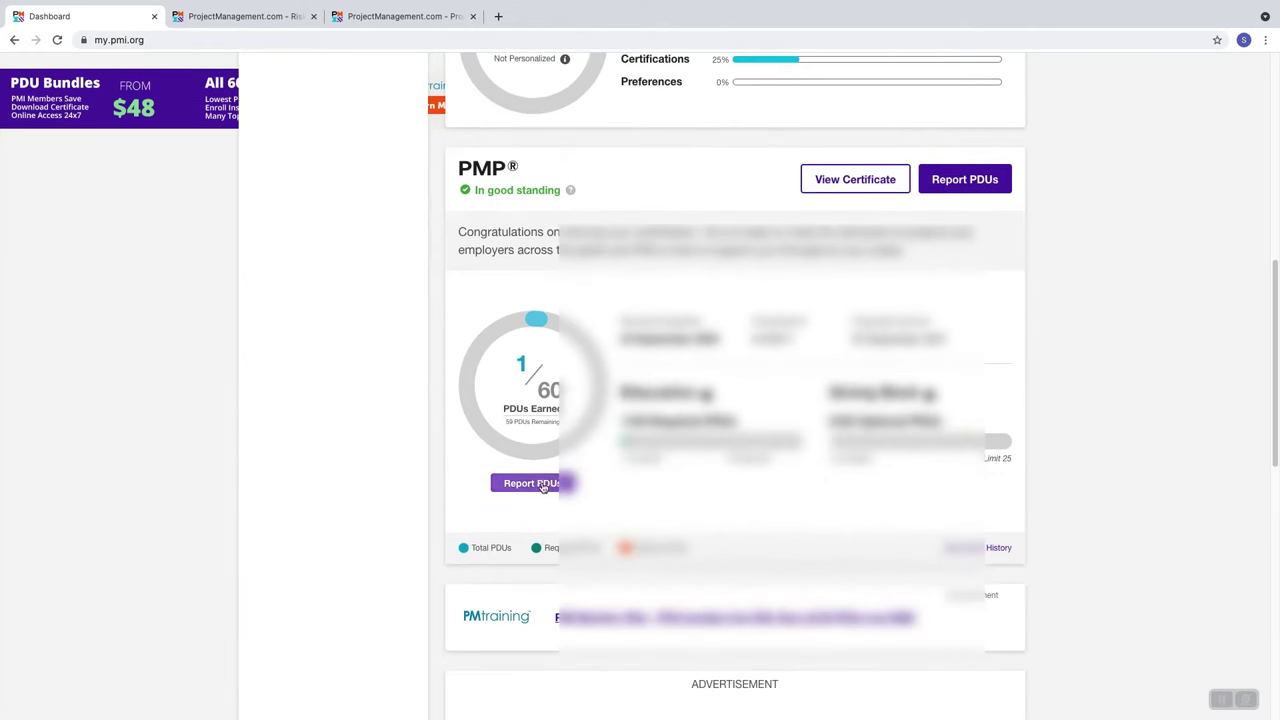
left_click(962, 177)
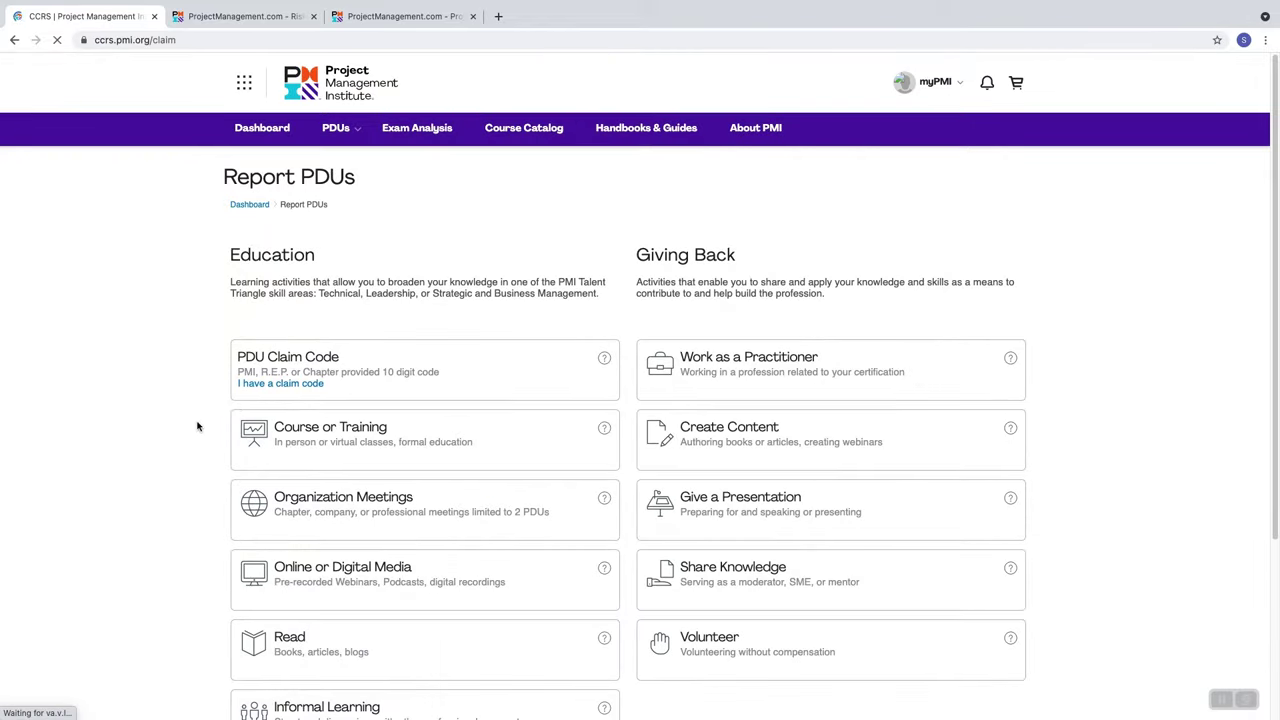
scroll(206, 434, "down", 3)
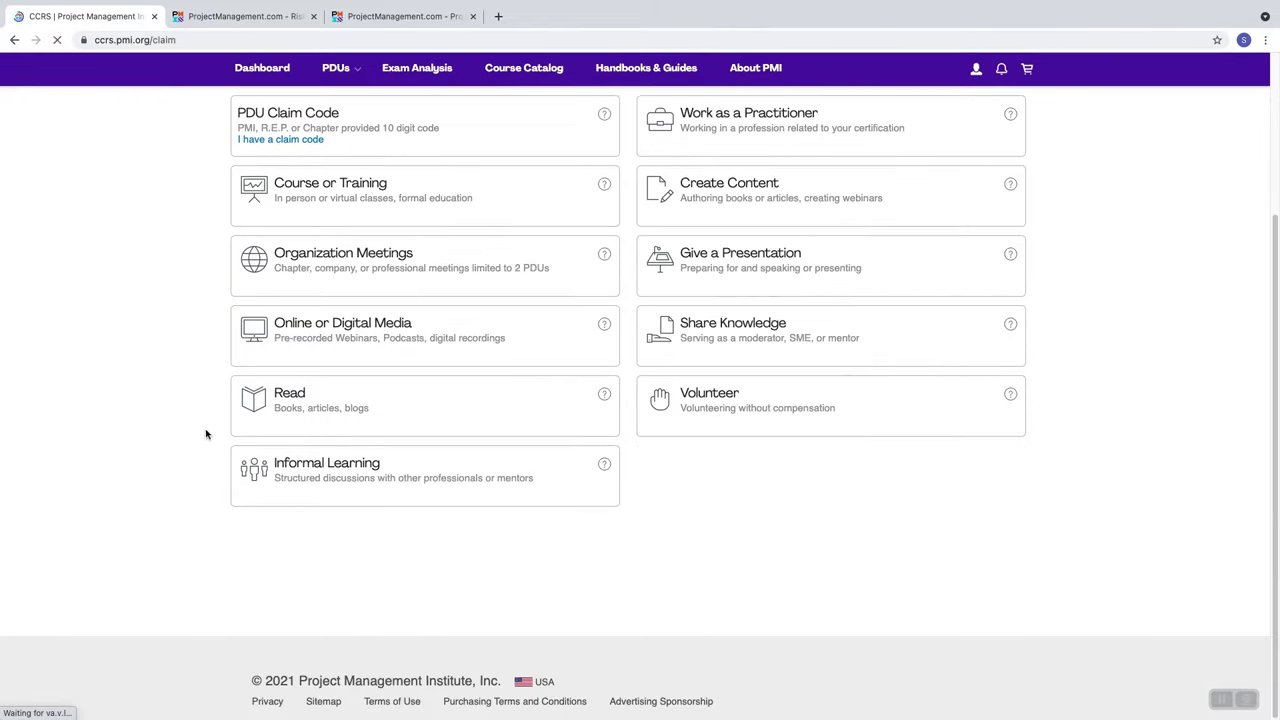
left_click(290, 397)
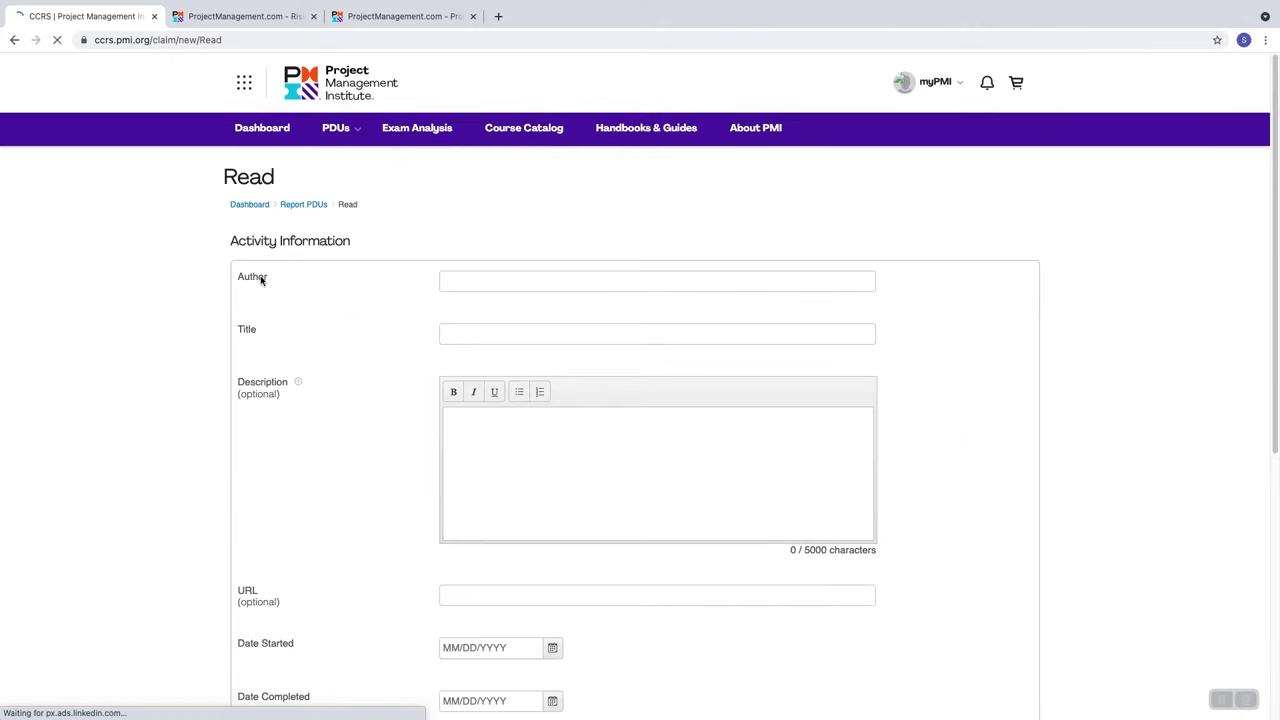
Fill in the Read claim's title with "Project Issue Analysis & Improvement" and its author with the name copied from the presentation's page
right_click(464, 334)
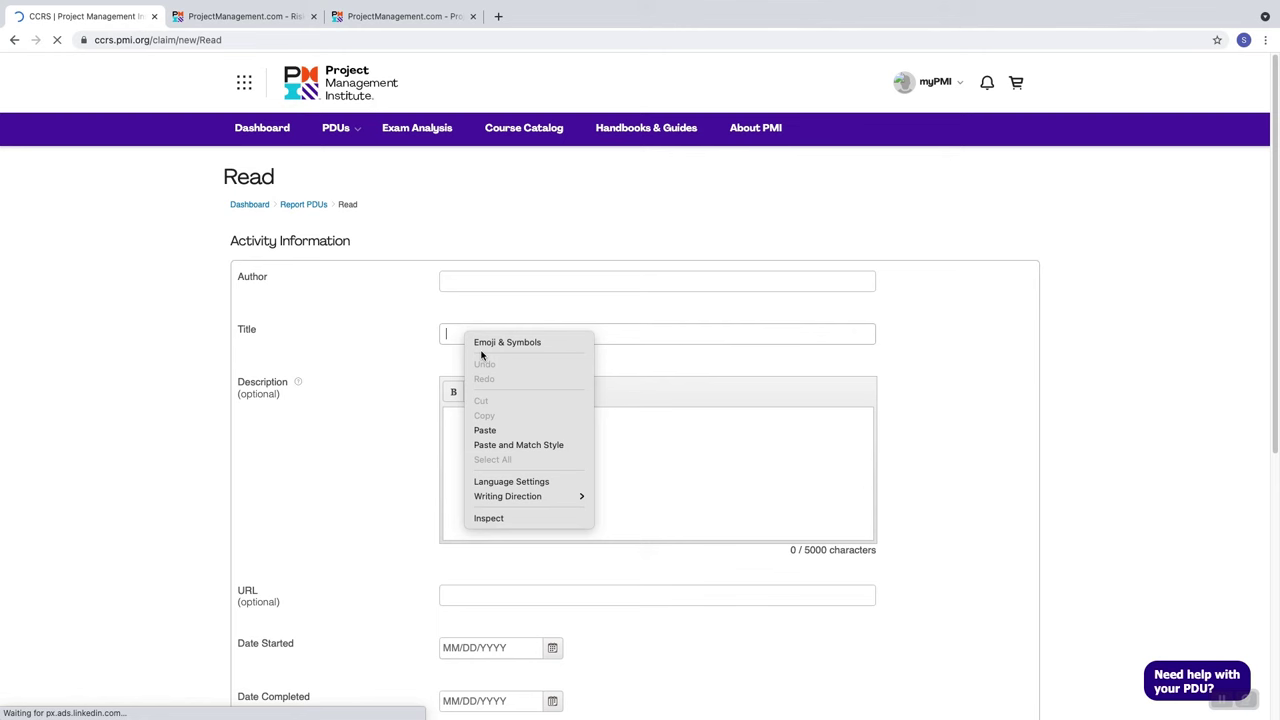
left_click(492, 430)
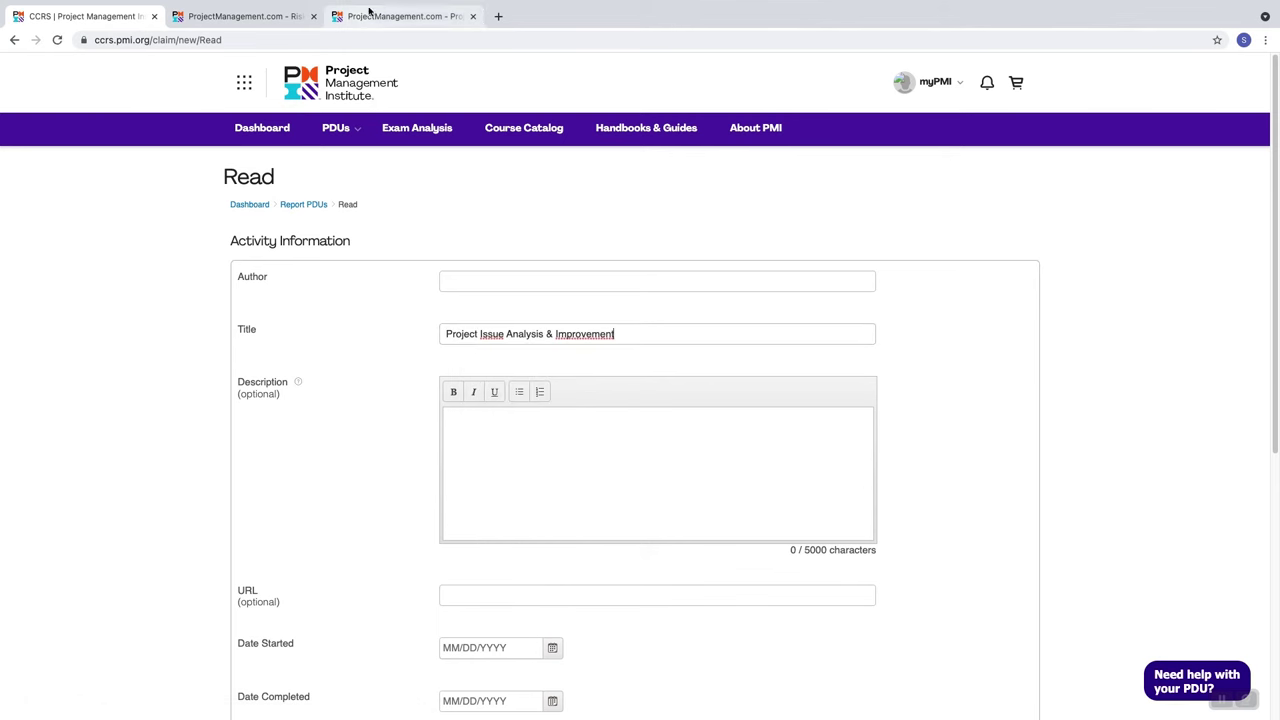
left_click(397, 18)
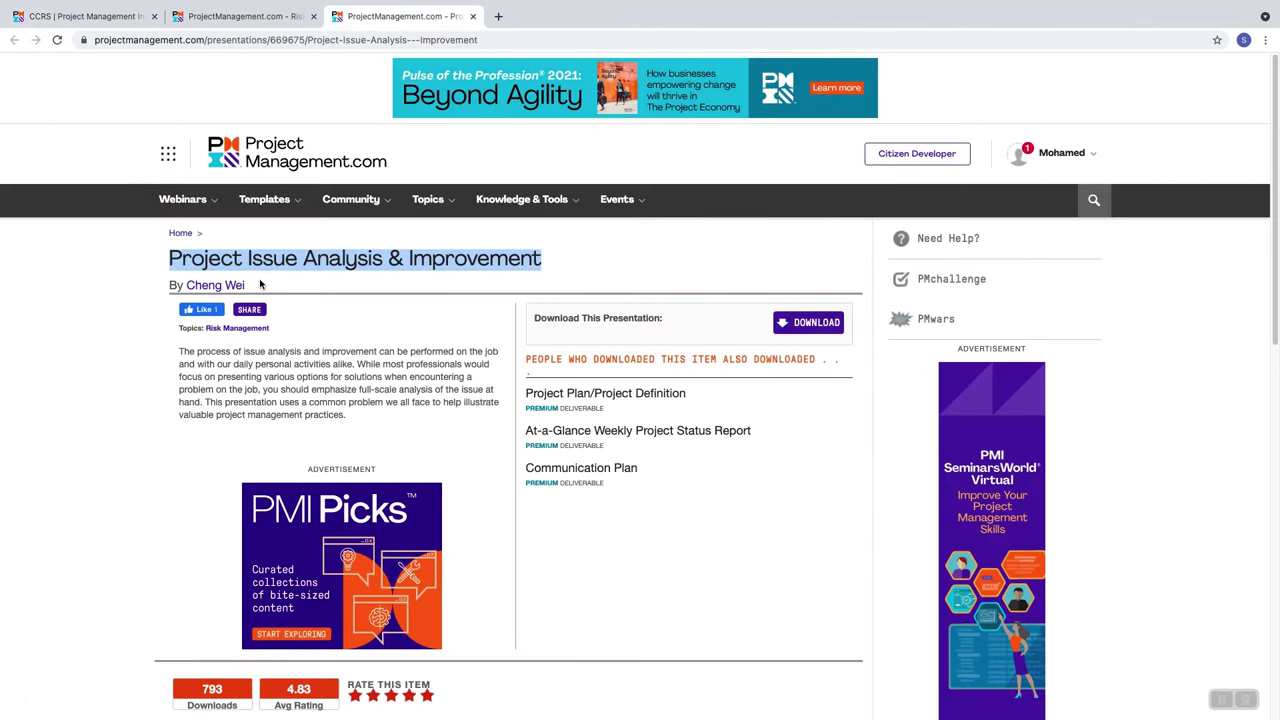
left_click_drag(254, 286, 191, 284)
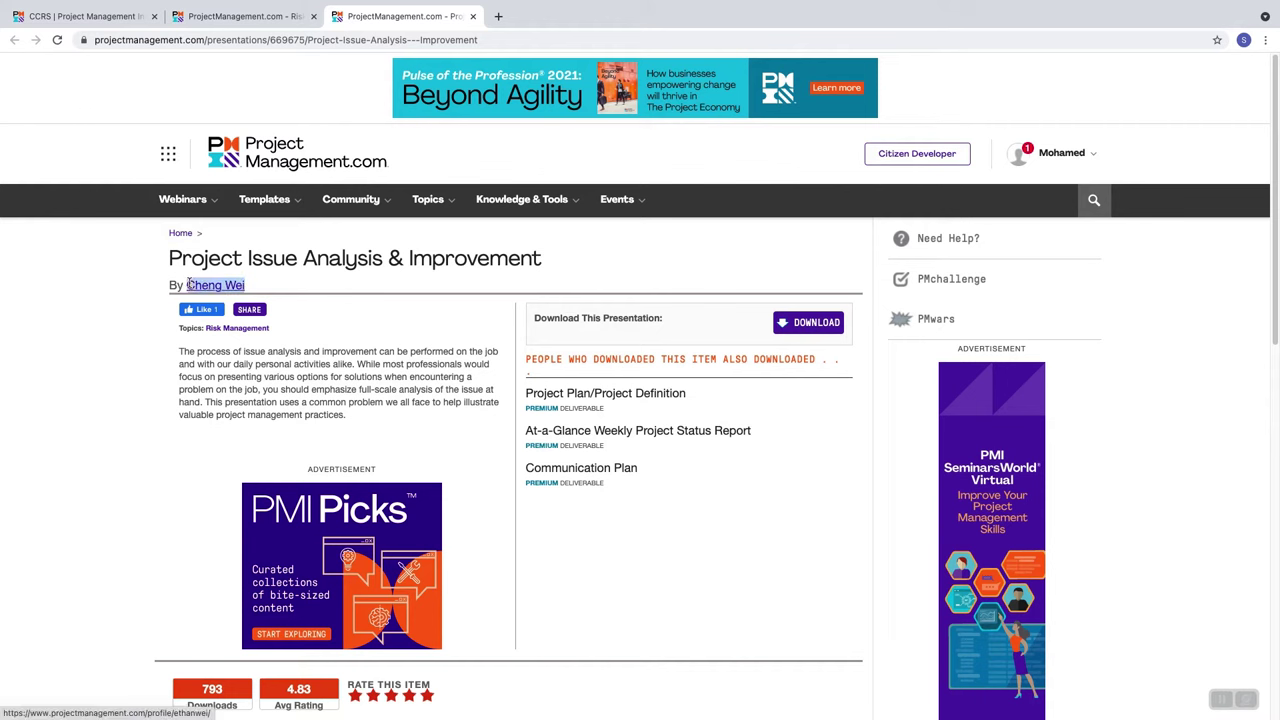
right_click(188, 284)
left_click(235, 384)
left_click(93, 17)
right_click(471, 280)
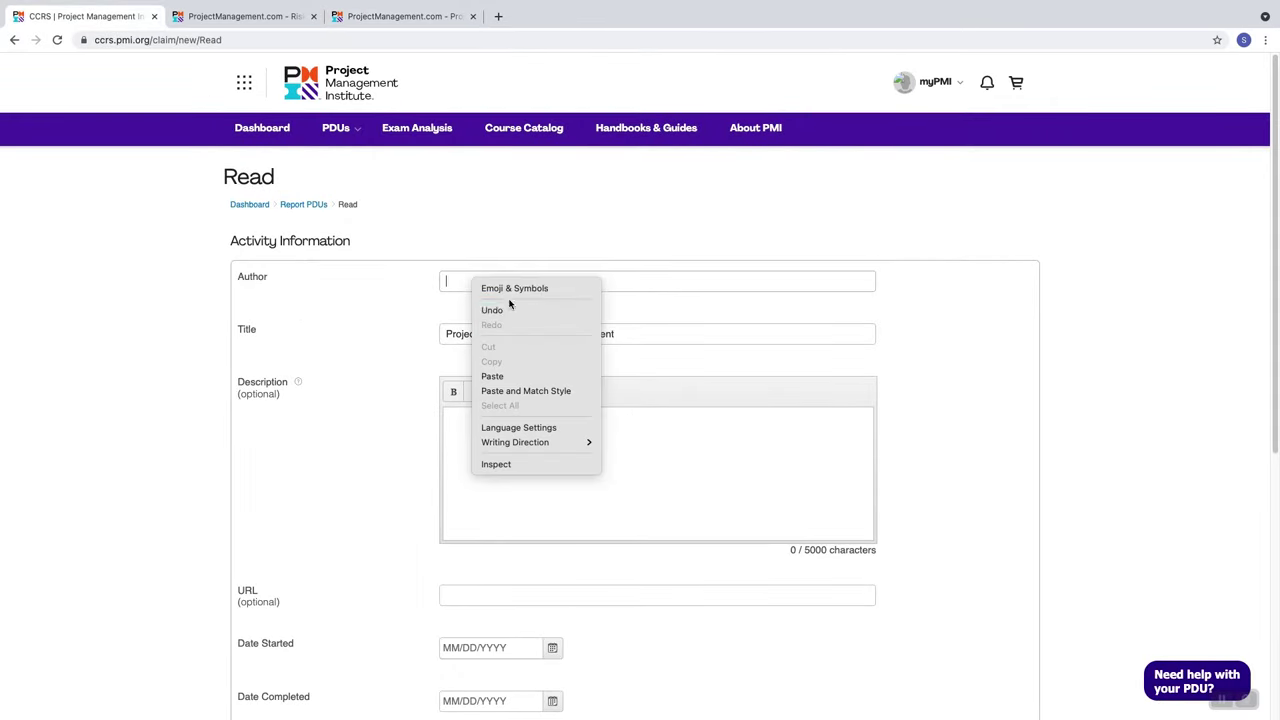
left_click(513, 373)
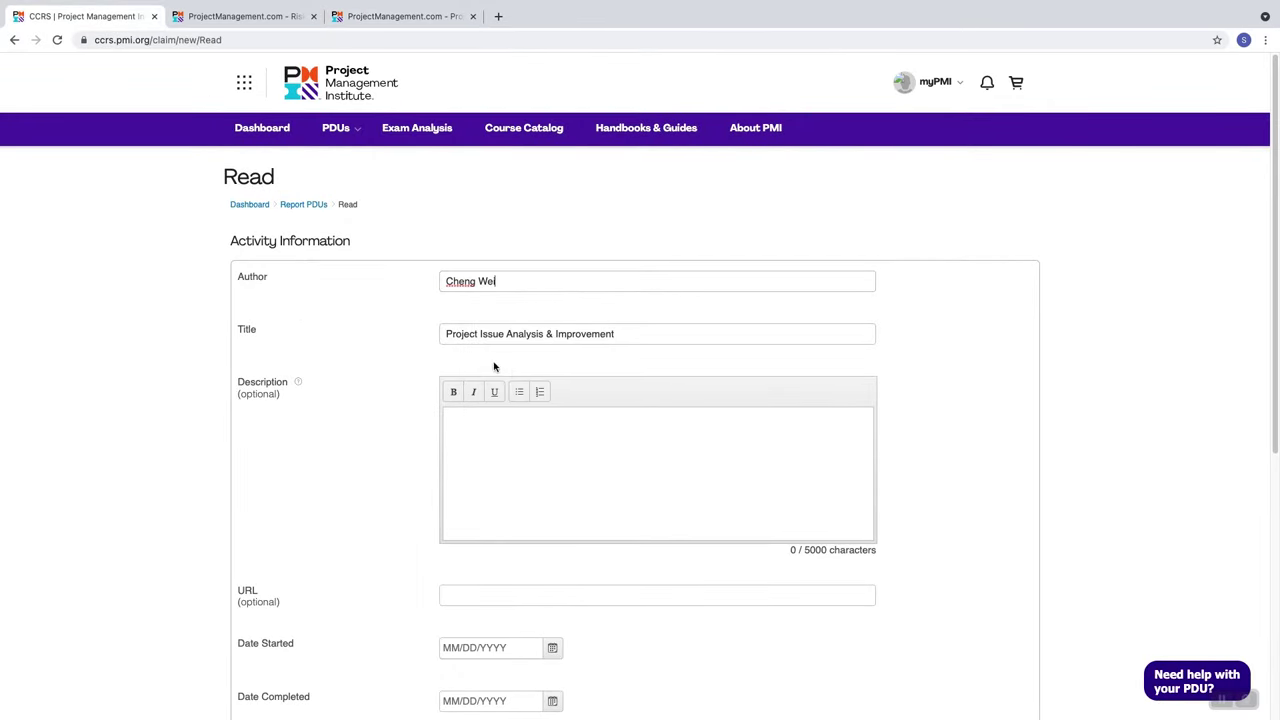
Set both the start date and the completion date of the Read activity to 10/01/2021
scroll(340, 379, "down", 5)
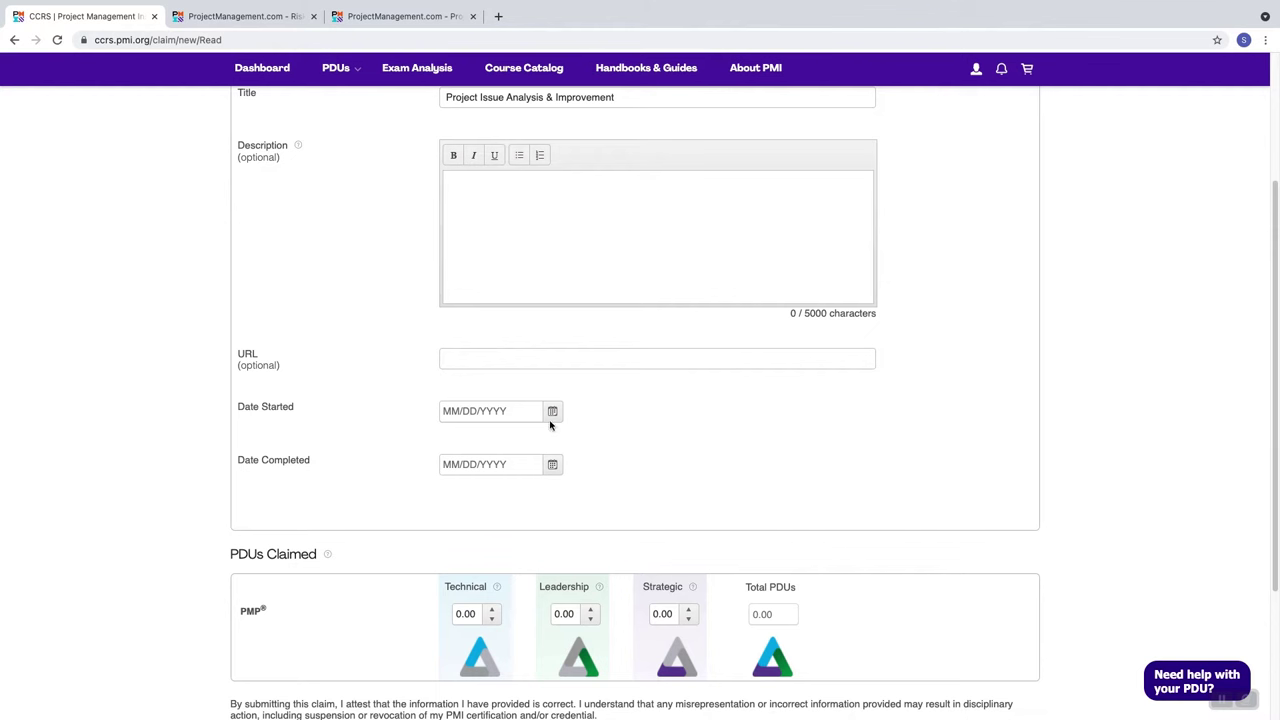
left_click(552, 413)
left_click(572, 486)
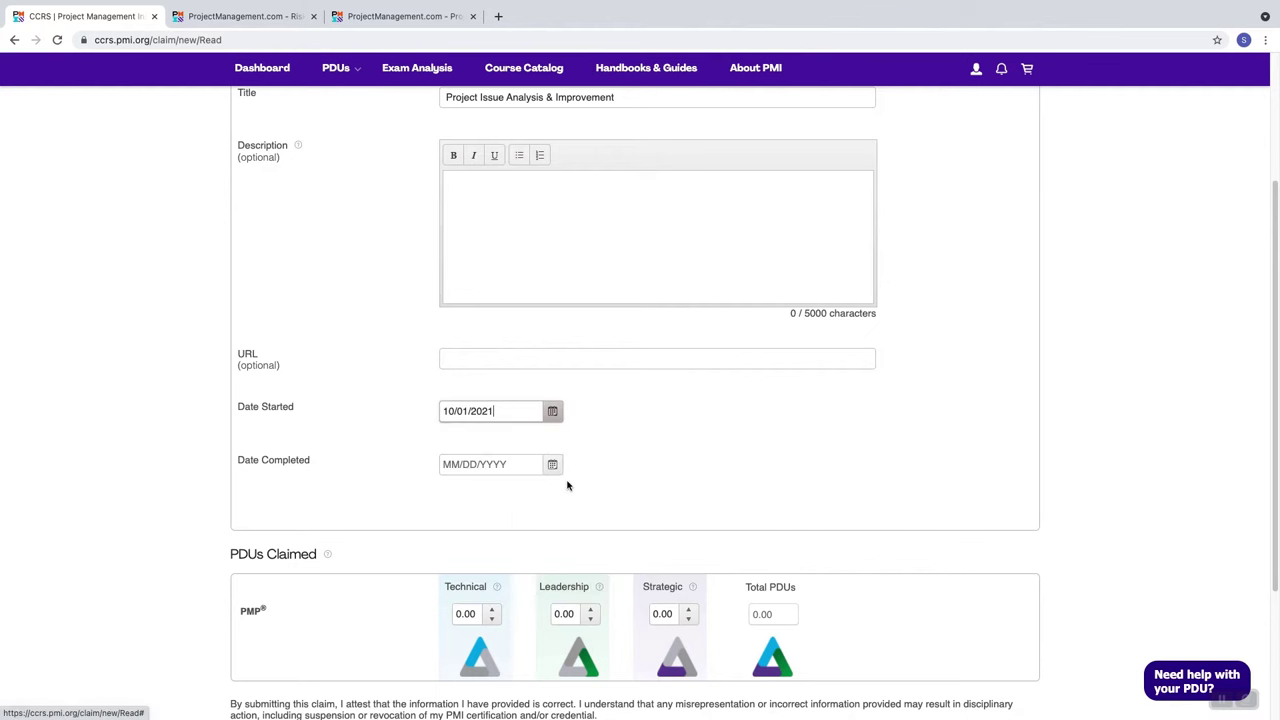
left_click(553, 464)
left_click(572, 537)
scroll(371, 451, "down", 2)
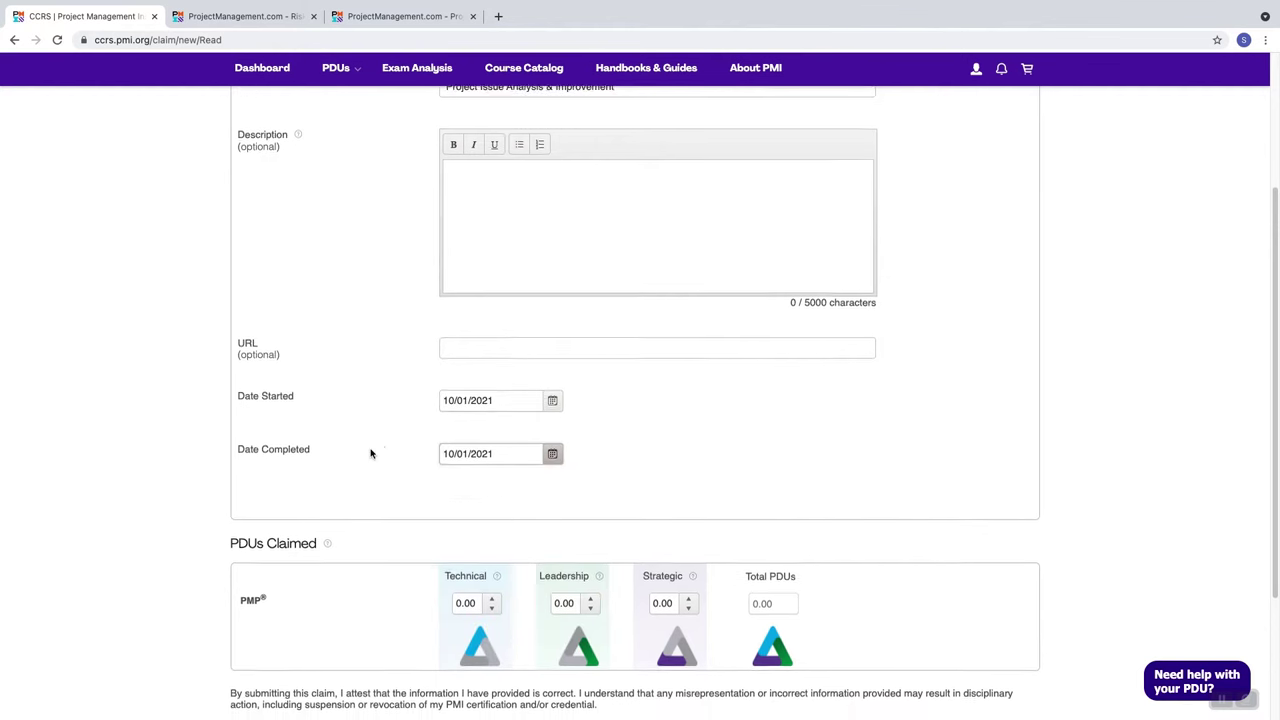
Look through the presentation's description, rating and reviews on ProjectManagement.com again
left_click(395, 16)
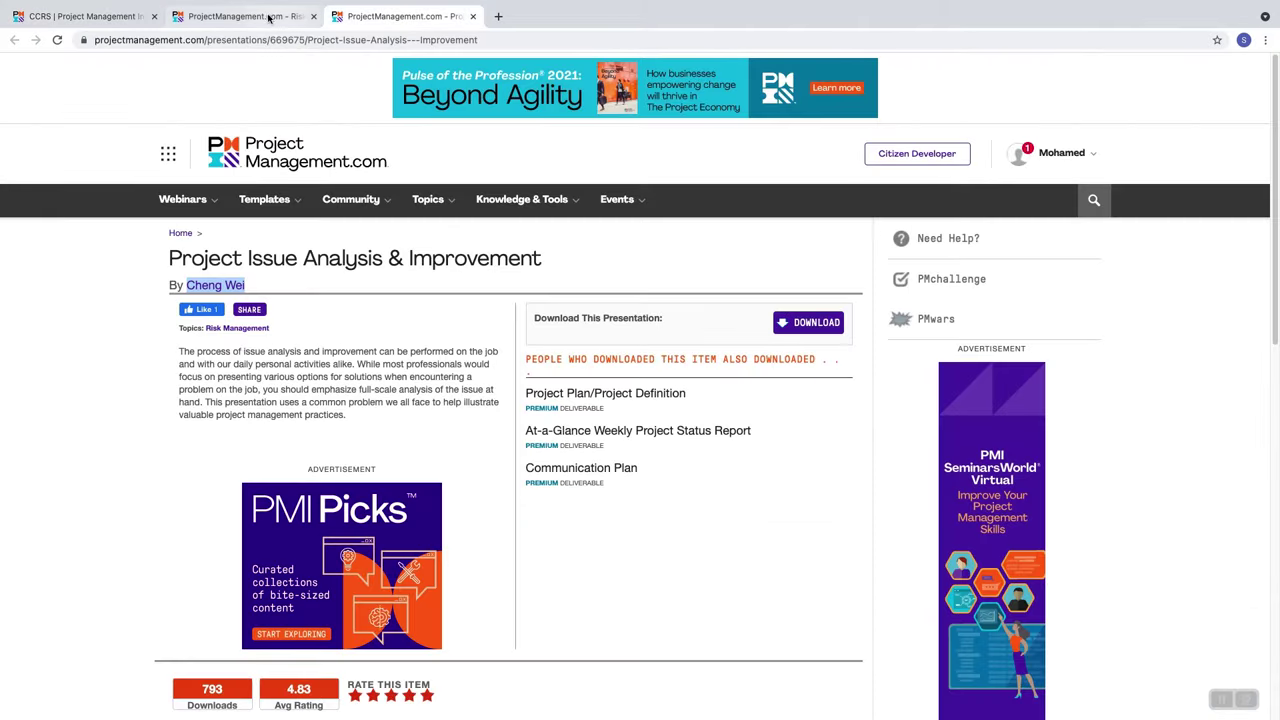
scroll(382, 319, "down", 3)
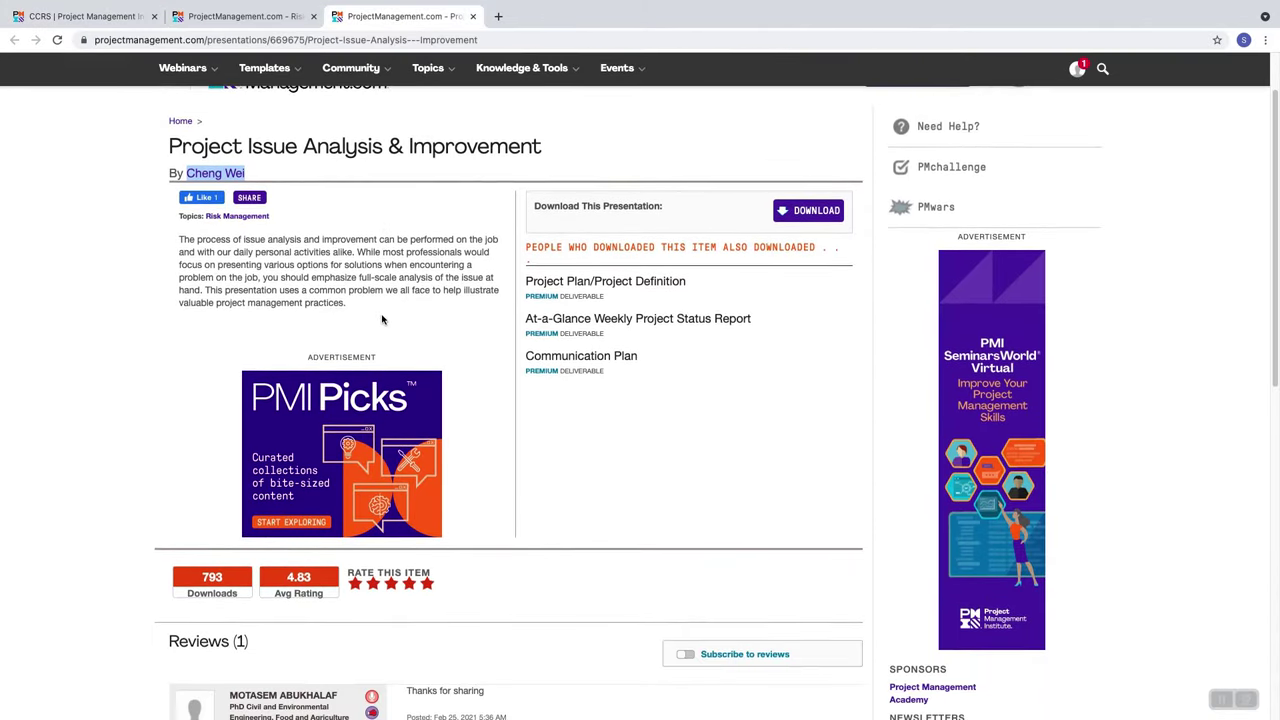
scroll(382, 319, "down", 2)
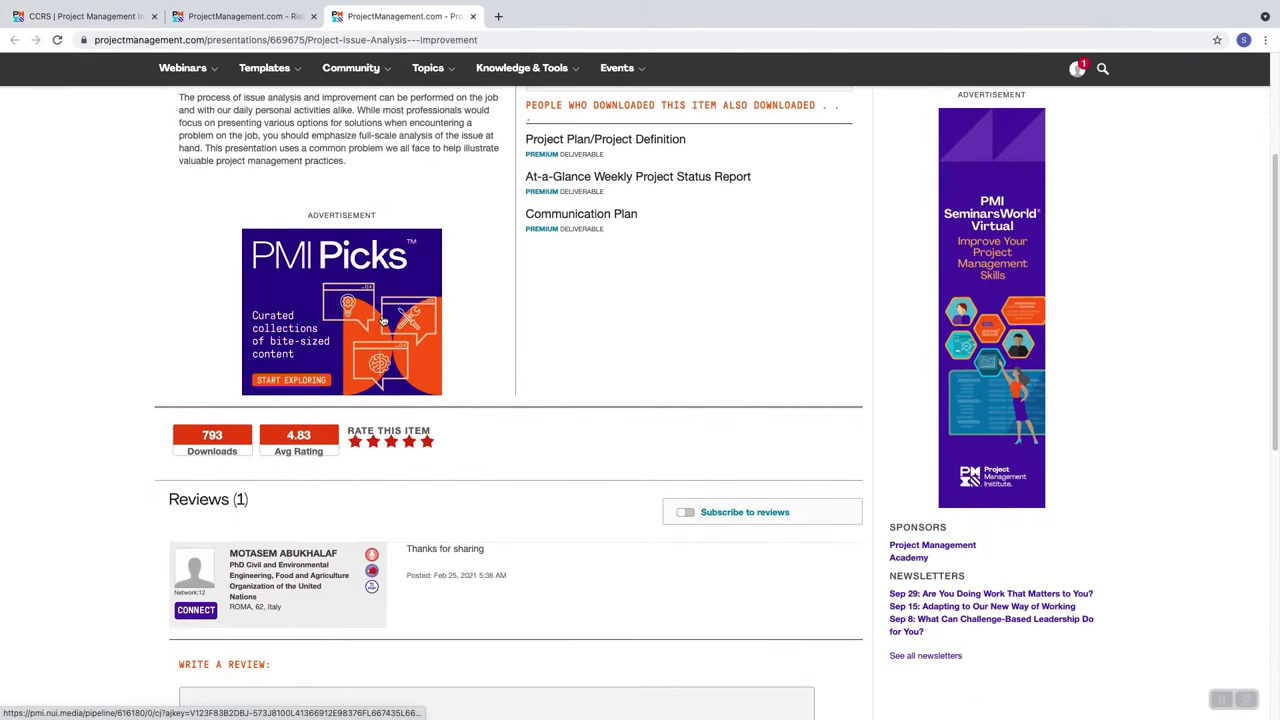
scroll(382, 319, "down", 5)
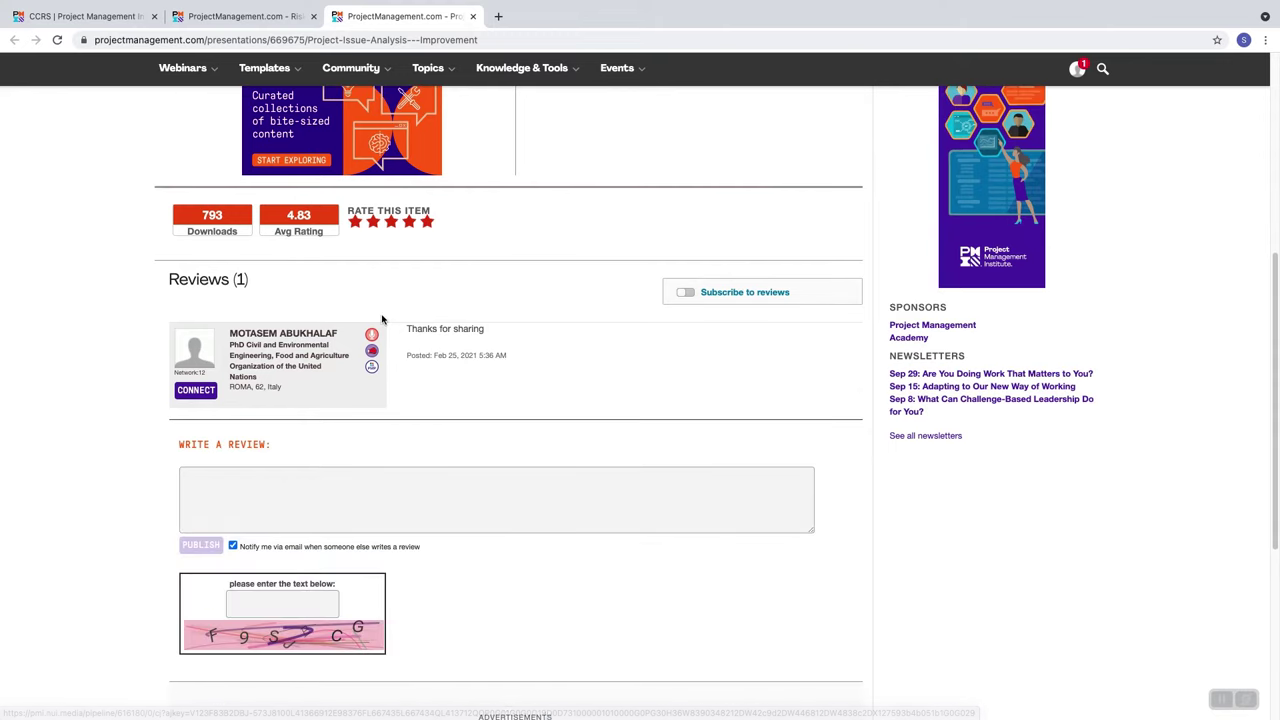
scroll(363, 240, "up", 8)
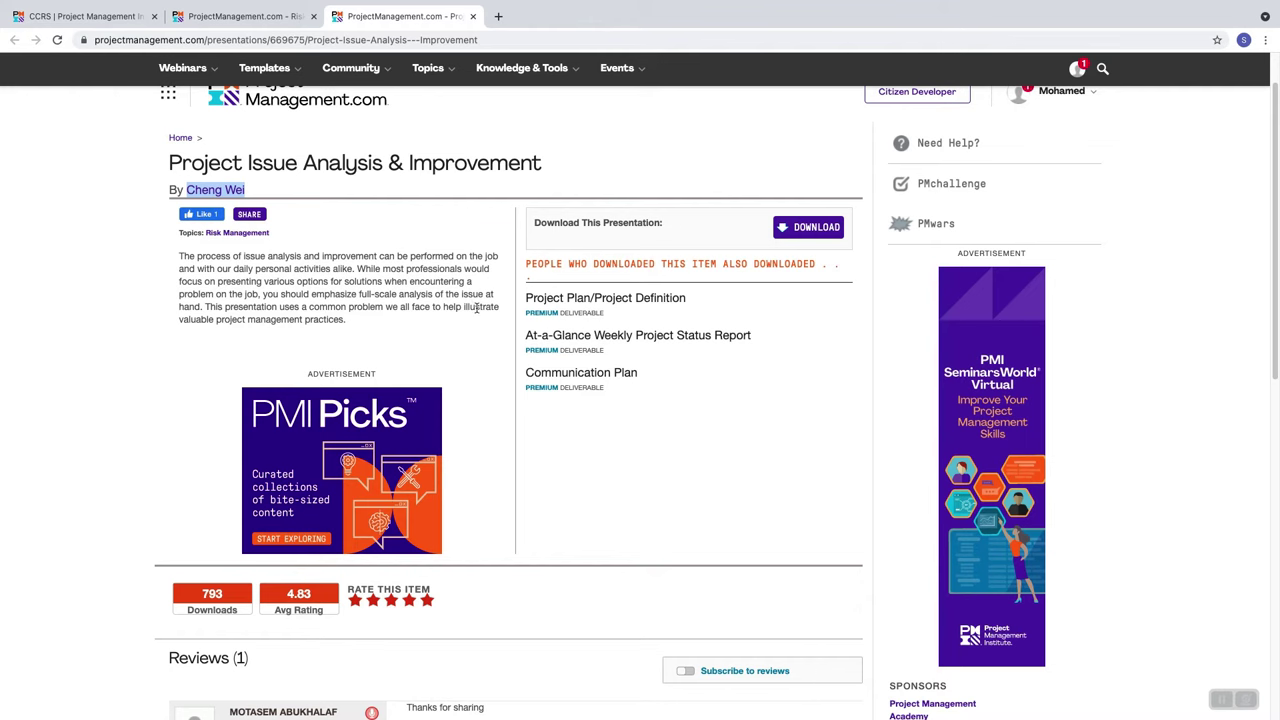
Claim 1.00 Technical PDU for PMP in the CCRS Read form, agree that the claim is accurate and submit it
left_click(117, 20)
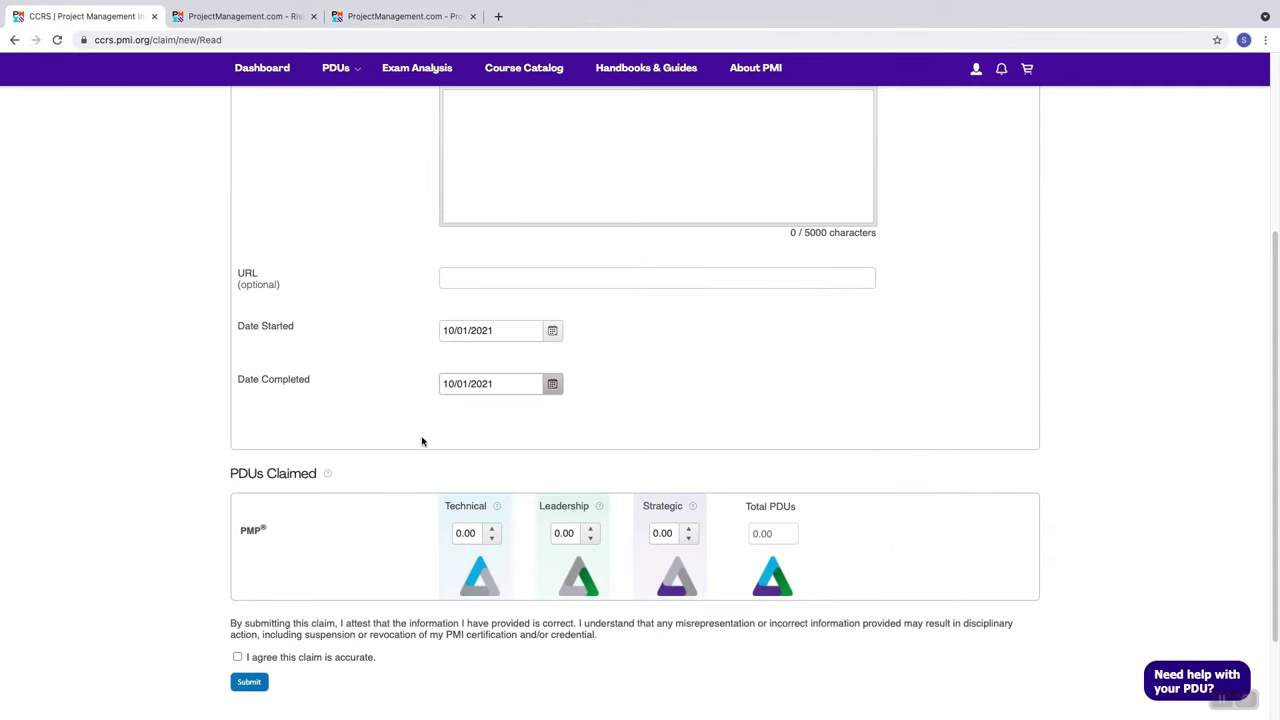
scroll(430, 445, "down", 2)
left_click(491, 429)
left_click(491, 429)
left_click(491, 429)
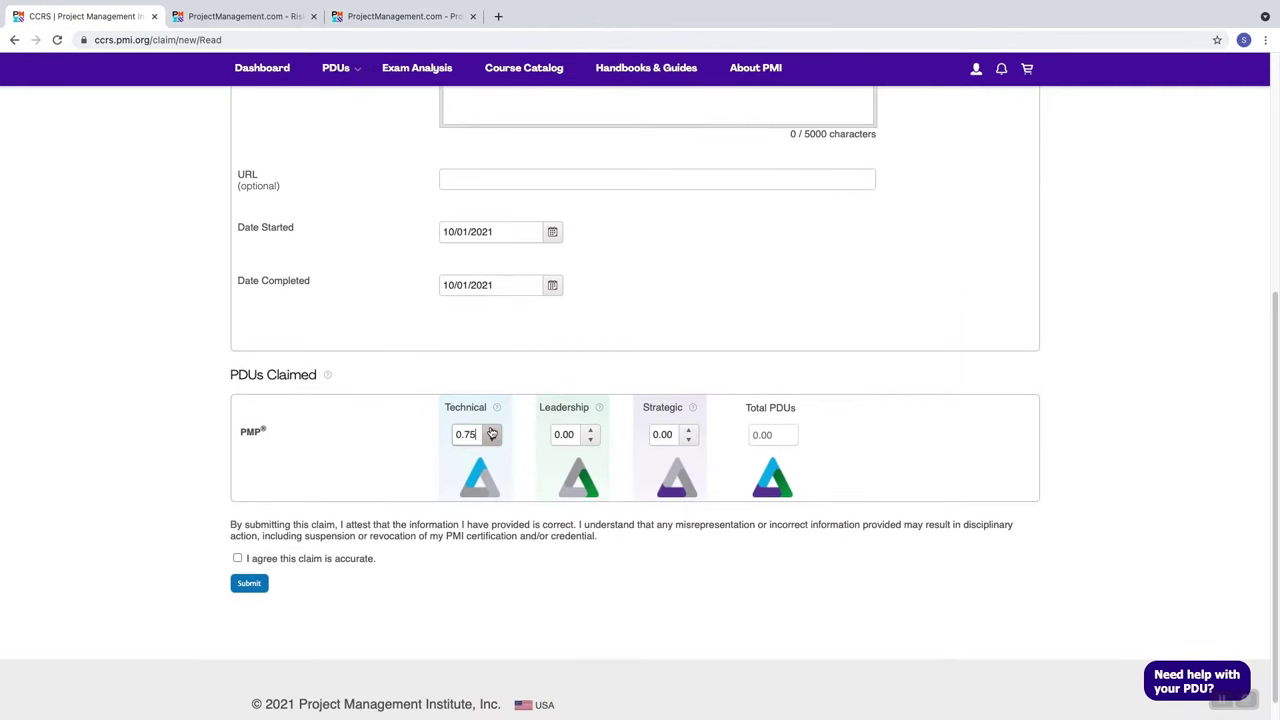
left_click(491, 429)
left_click(371, 446)
left_click(237, 558)
left_click(250, 585)
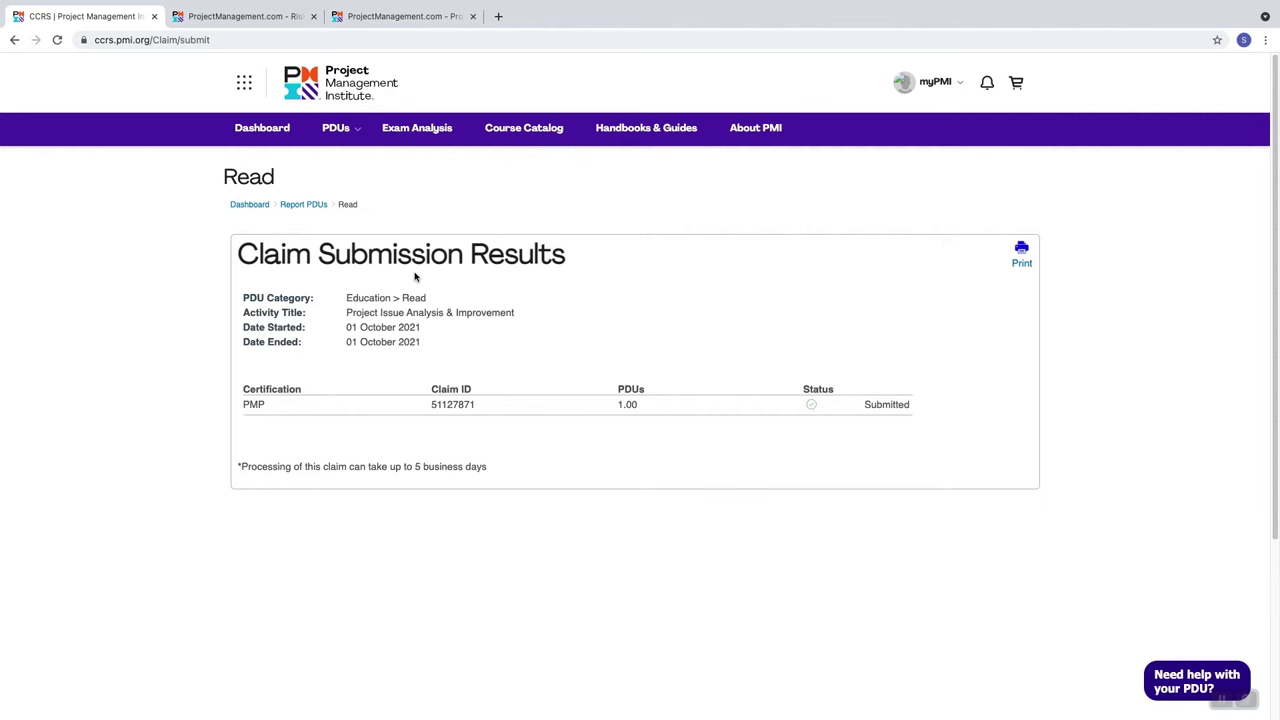
Close the presentation's tab and examine the Risk Management page's site menus, expanding Knowledge Areas under Topics
left_click(398, 17)
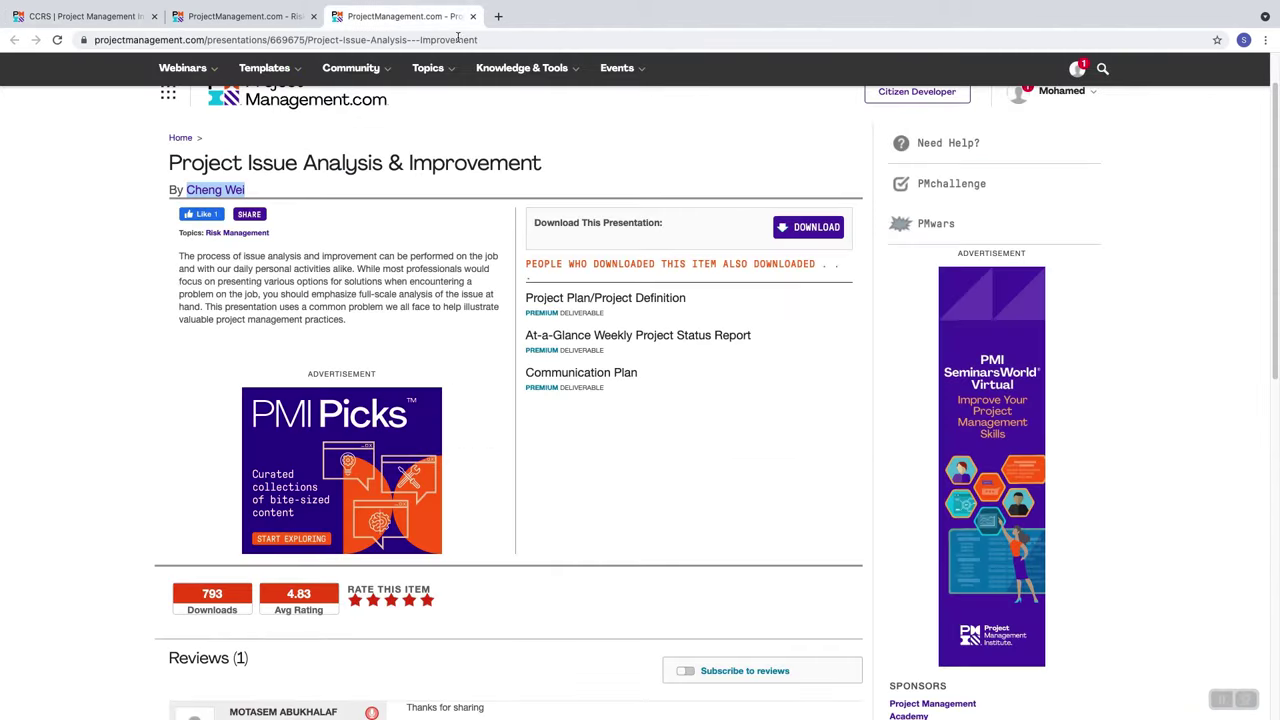
key("ctrl+w")
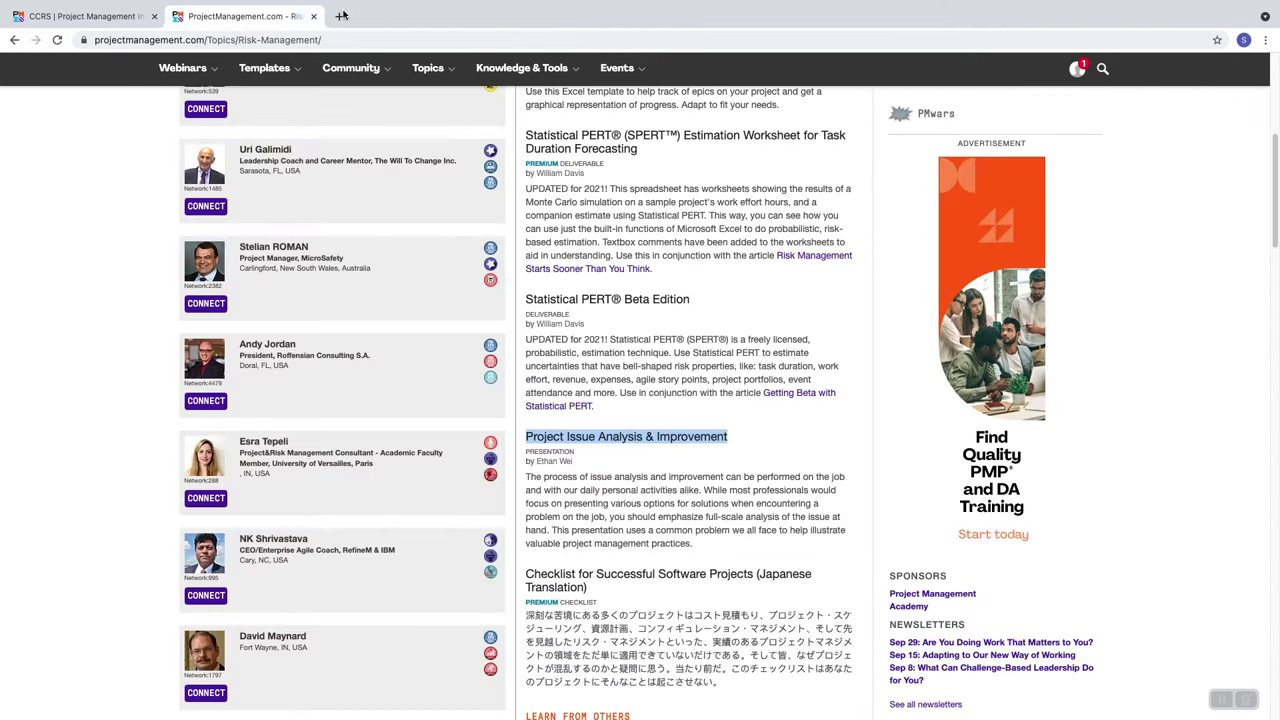
scroll(320, 126, "up", 5)
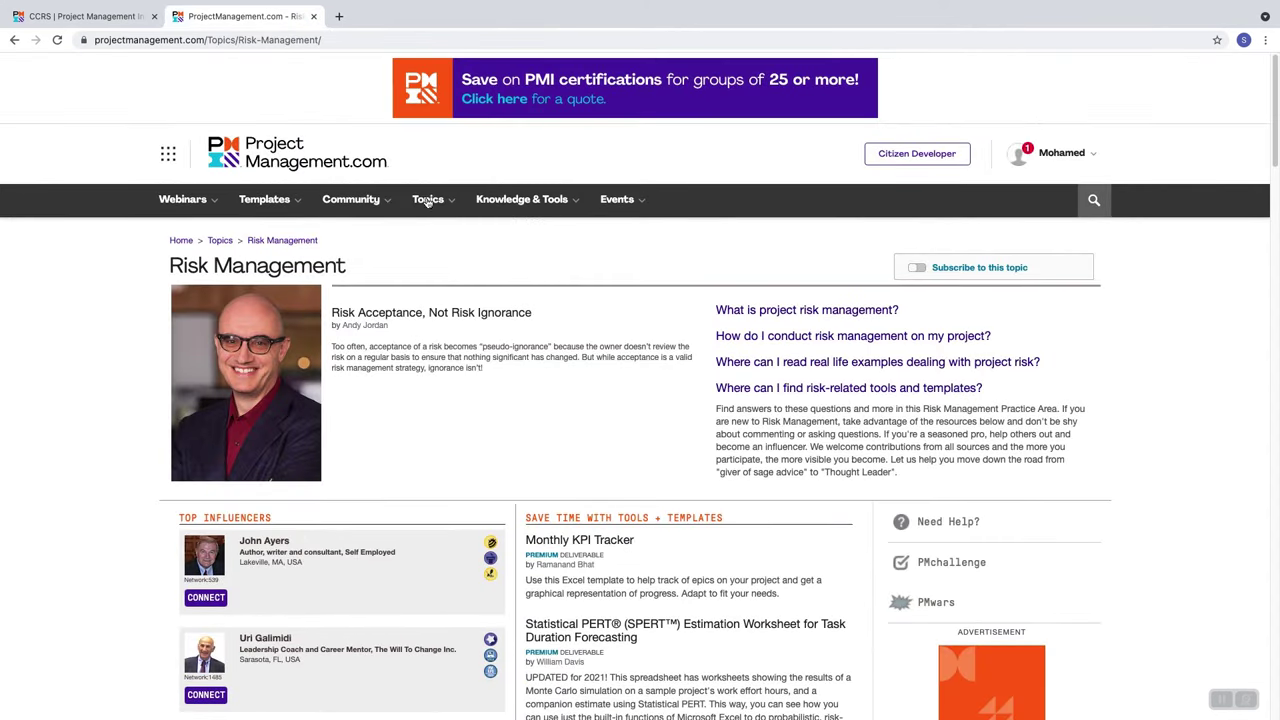
mouse_move(454, 205)
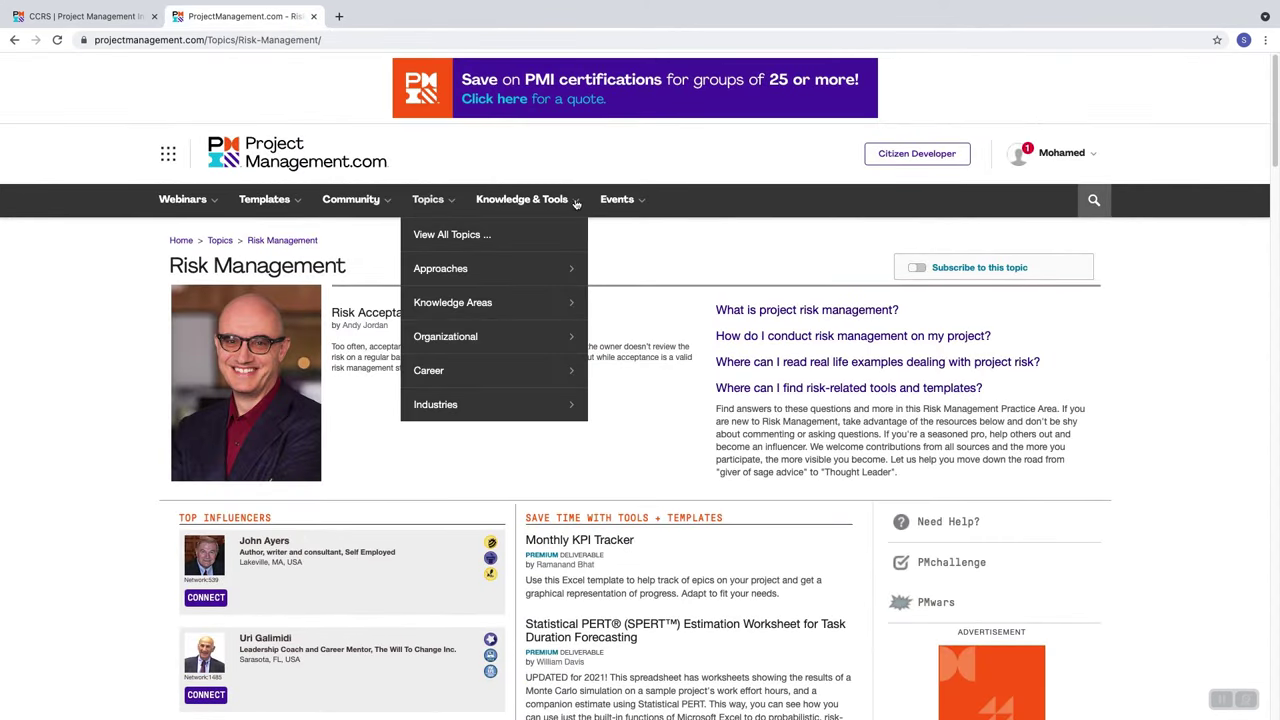
mouse_move(576, 204)
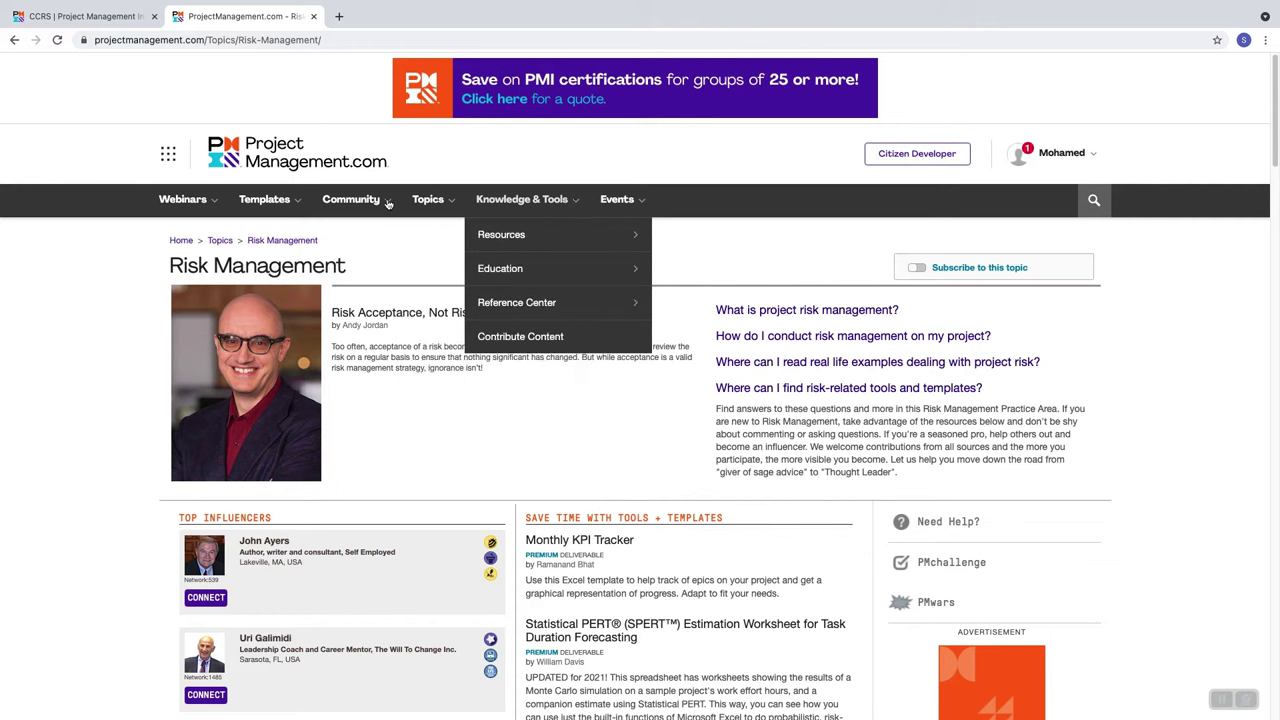
mouse_move(300, 204)
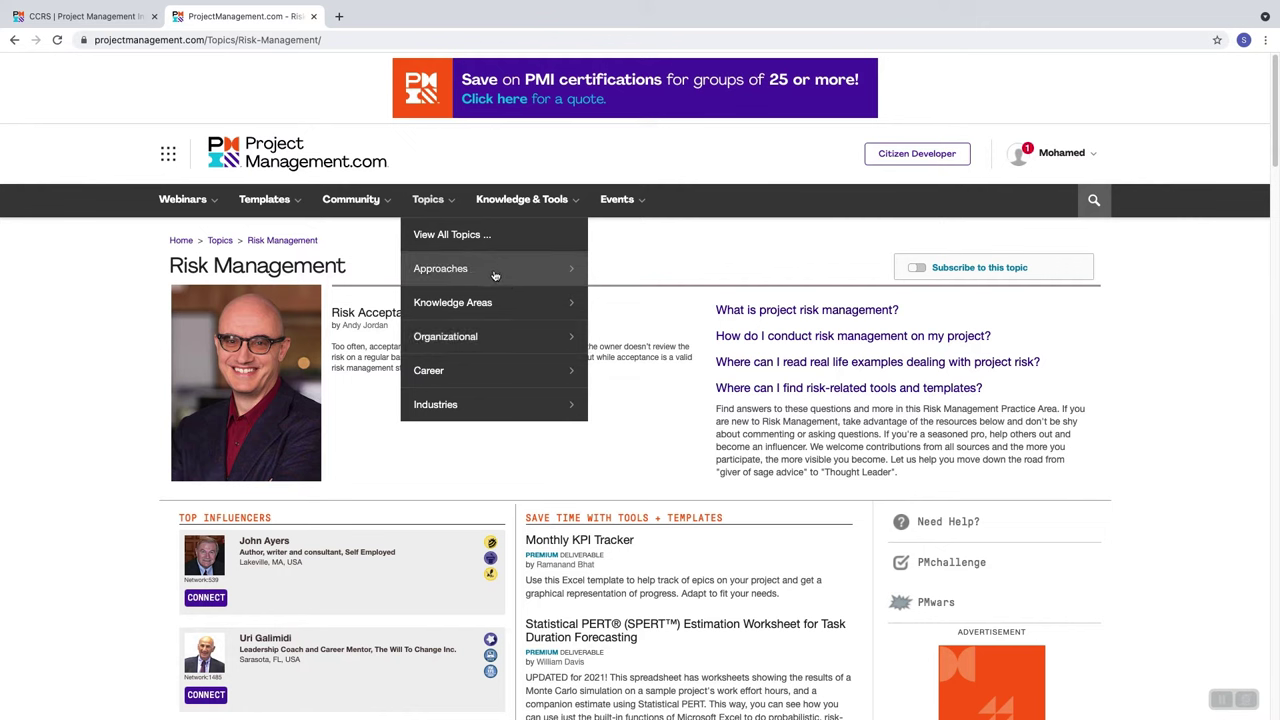
left_click(523, 304)
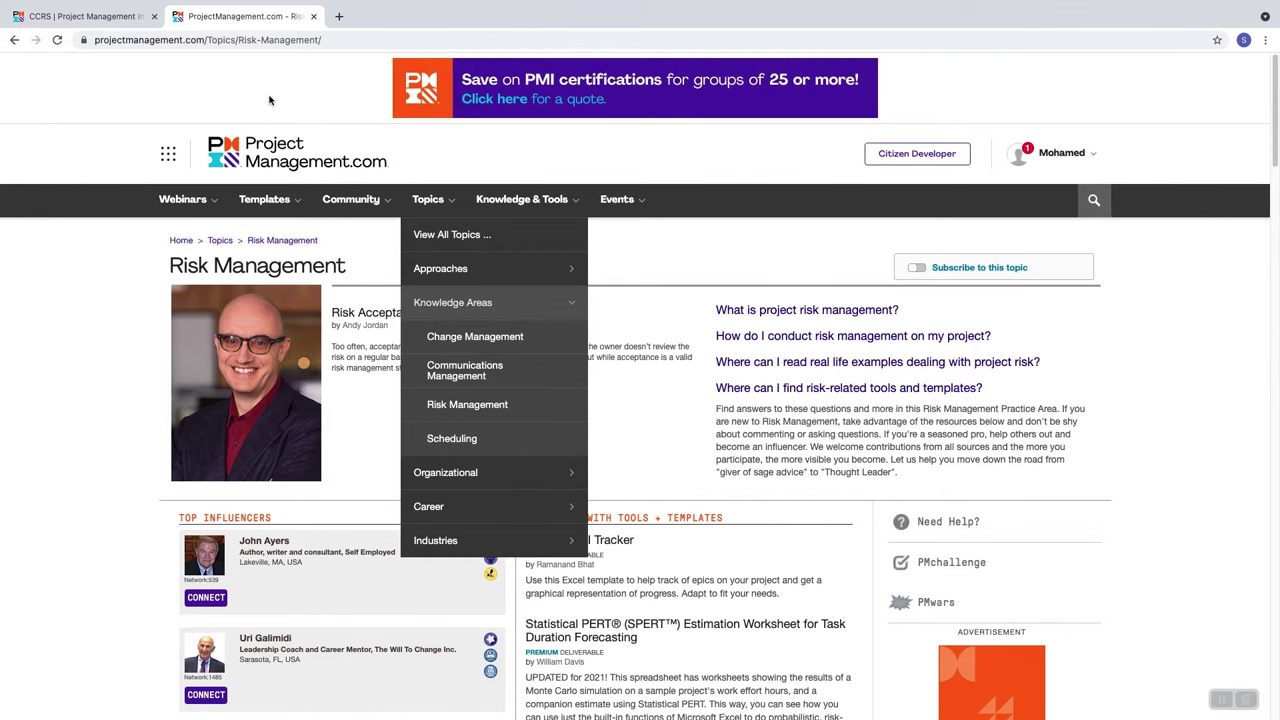
Return to the CCRS site and start a new Course or Training claim from Report PDUs
left_click(106, 18)
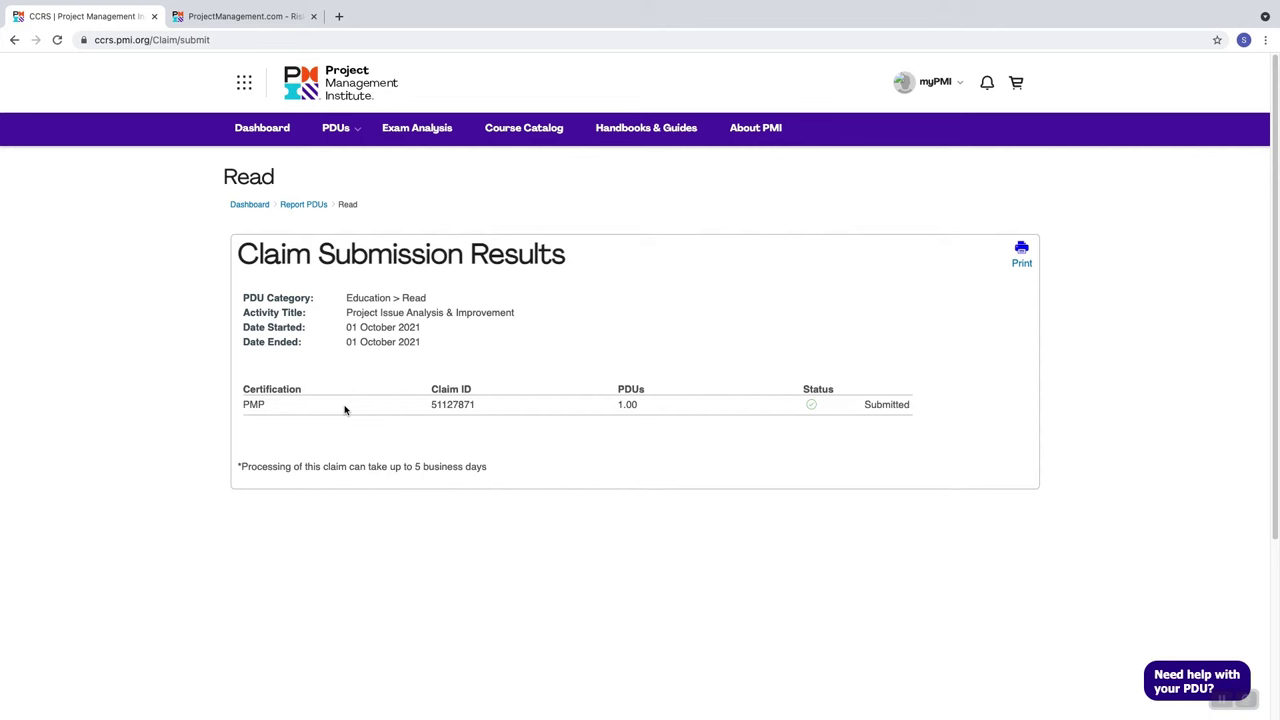
left_click(357, 135)
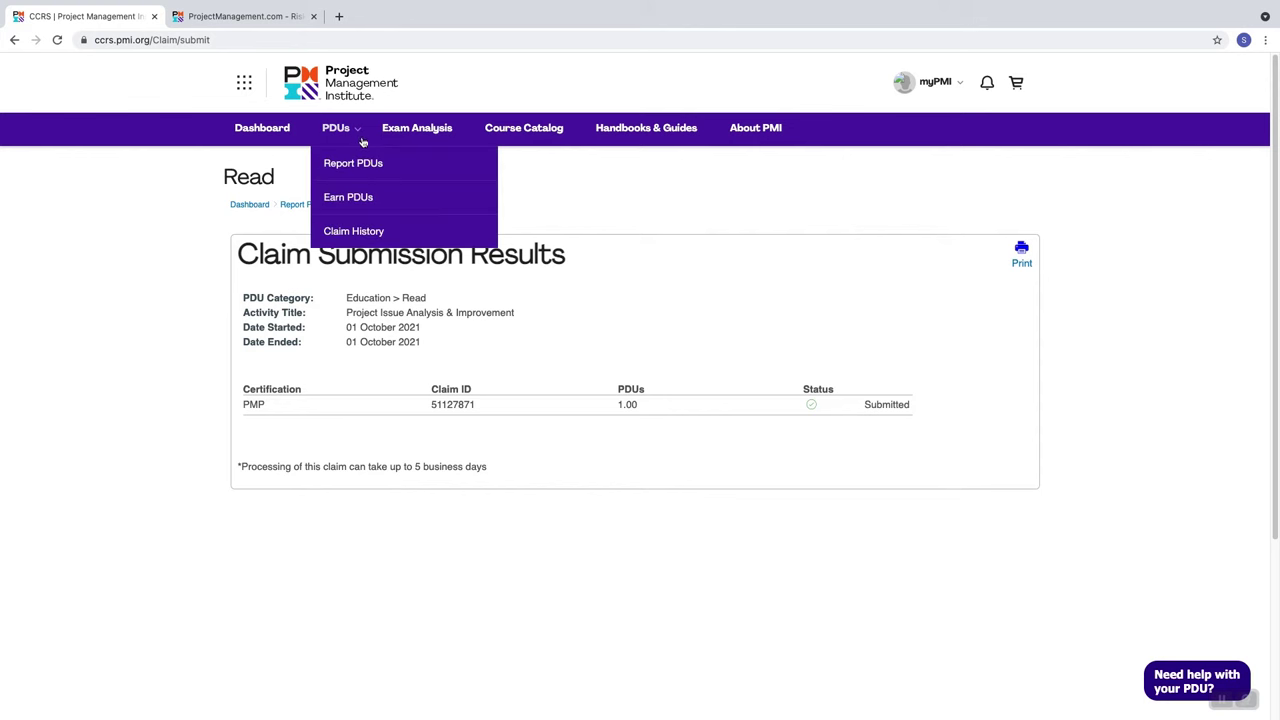
left_click(379, 168)
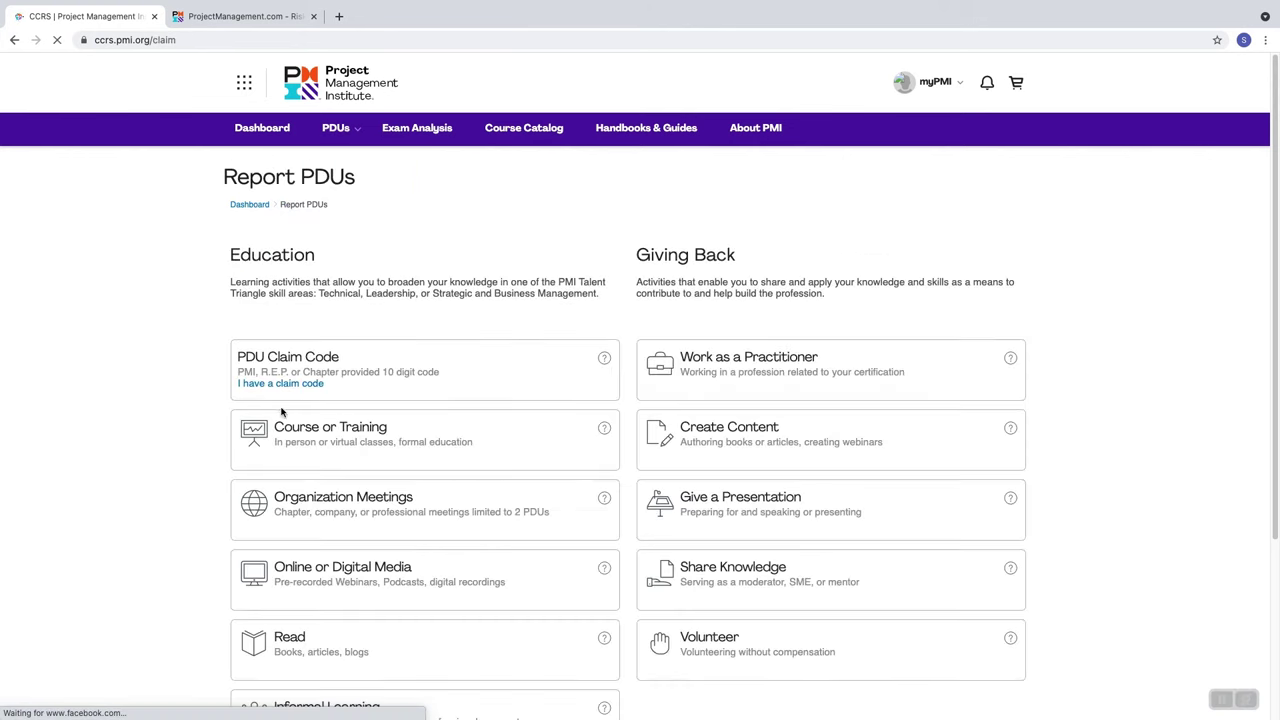
scroll(218, 402, "down", 2)
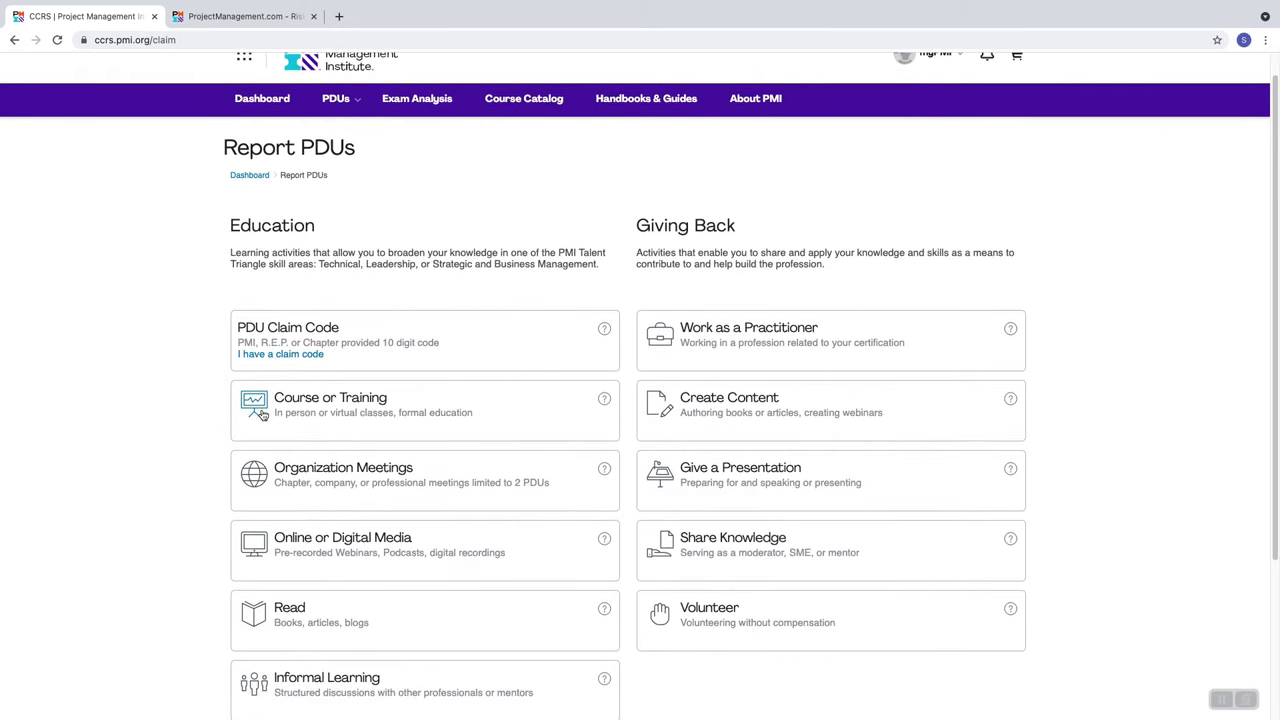
scroll(322, 400, "down", 1)
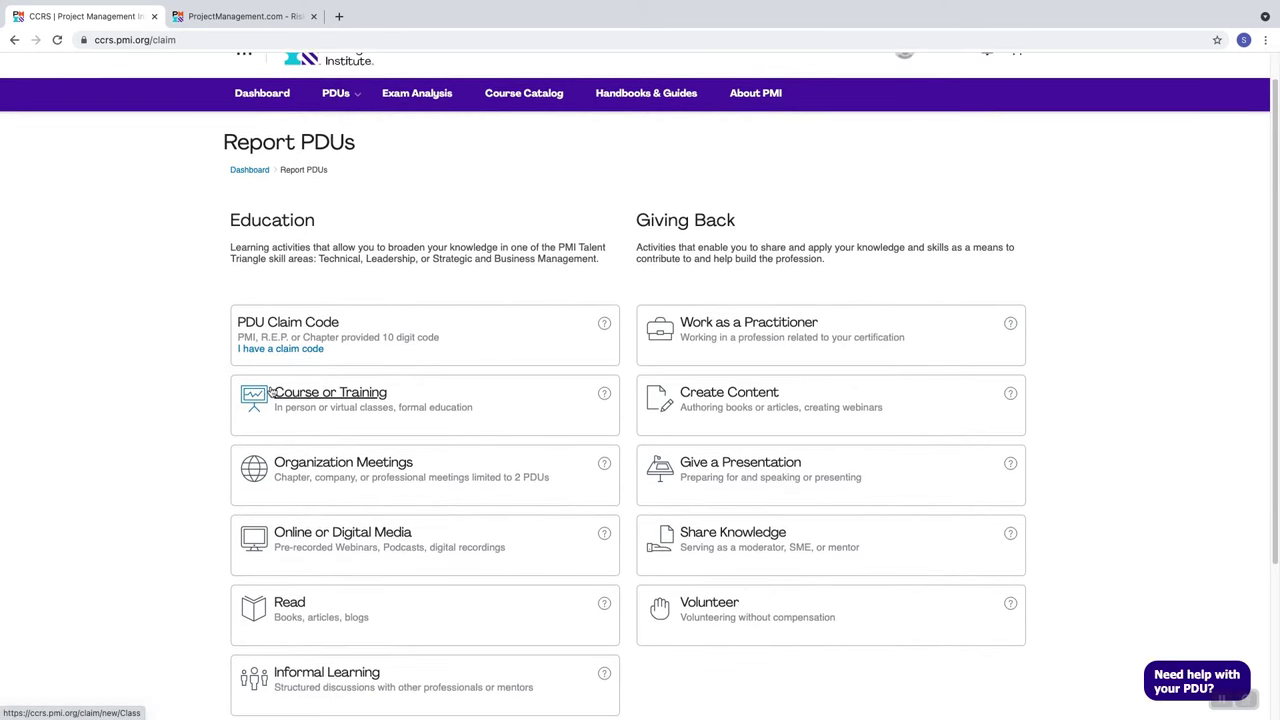
left_click(322, 396)
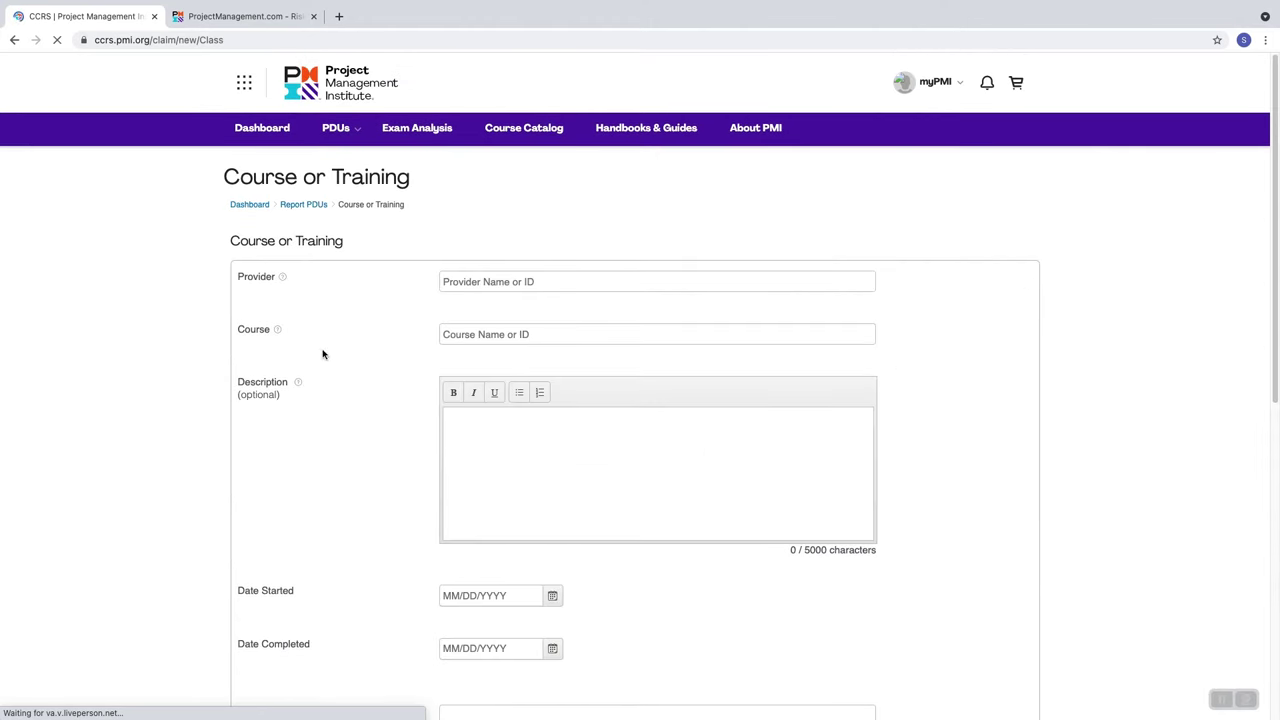
scroll(309, 477, "down", 1)
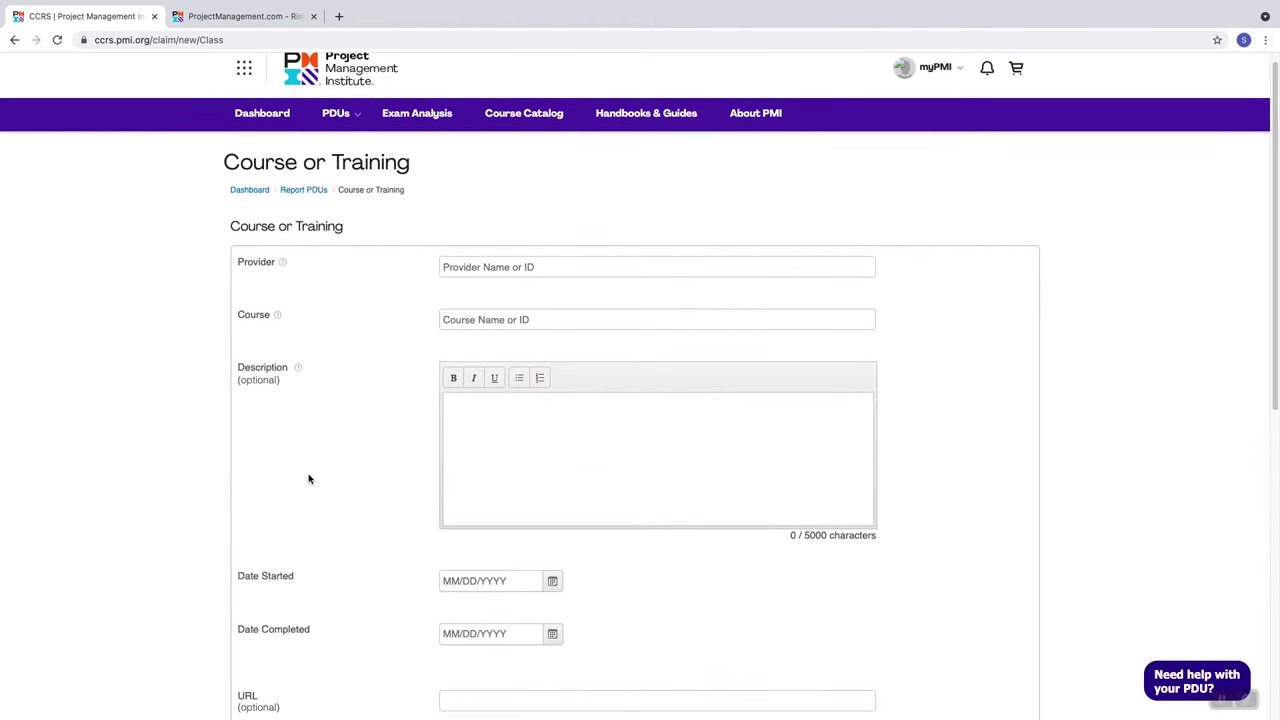
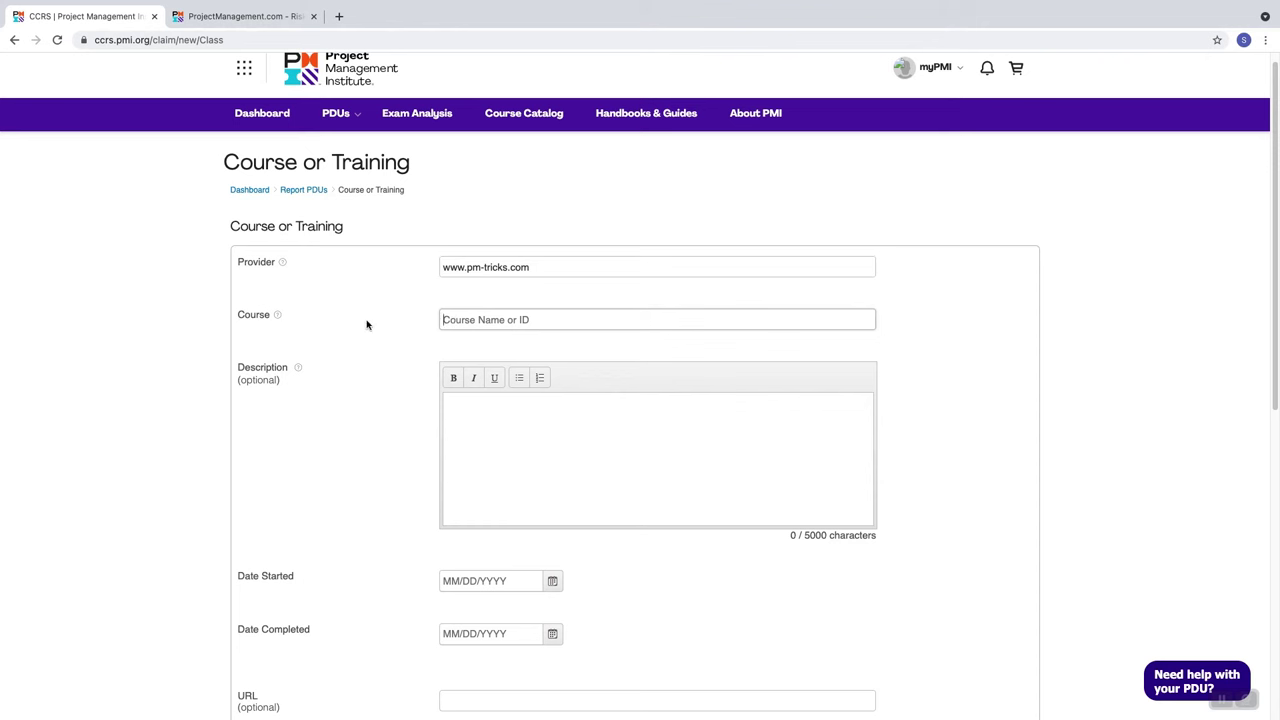
left_click(459, 321)
left_click(495, 320)
type("Risk Management Professional ( PMI-RMP ) Preparation Course")
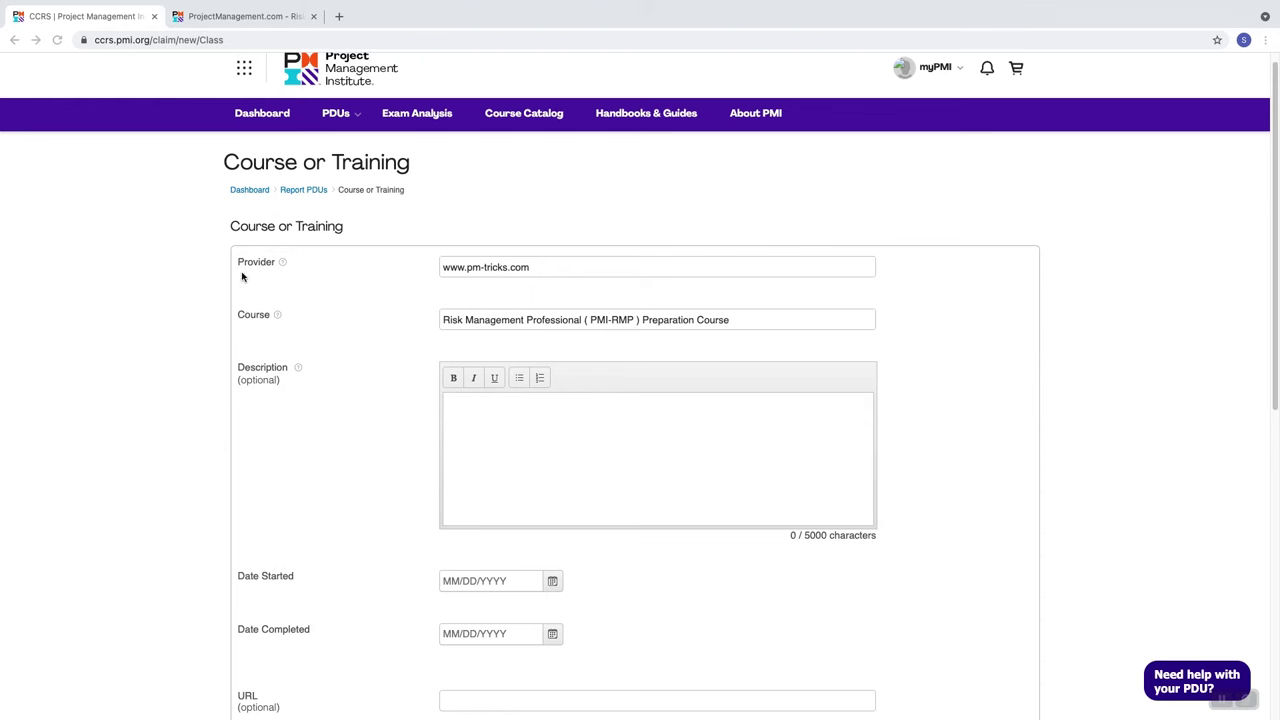
Set the course's start date to 09/27/2021 and its completion date to 10/01/2021
scroll(414, 378, "down", 3)
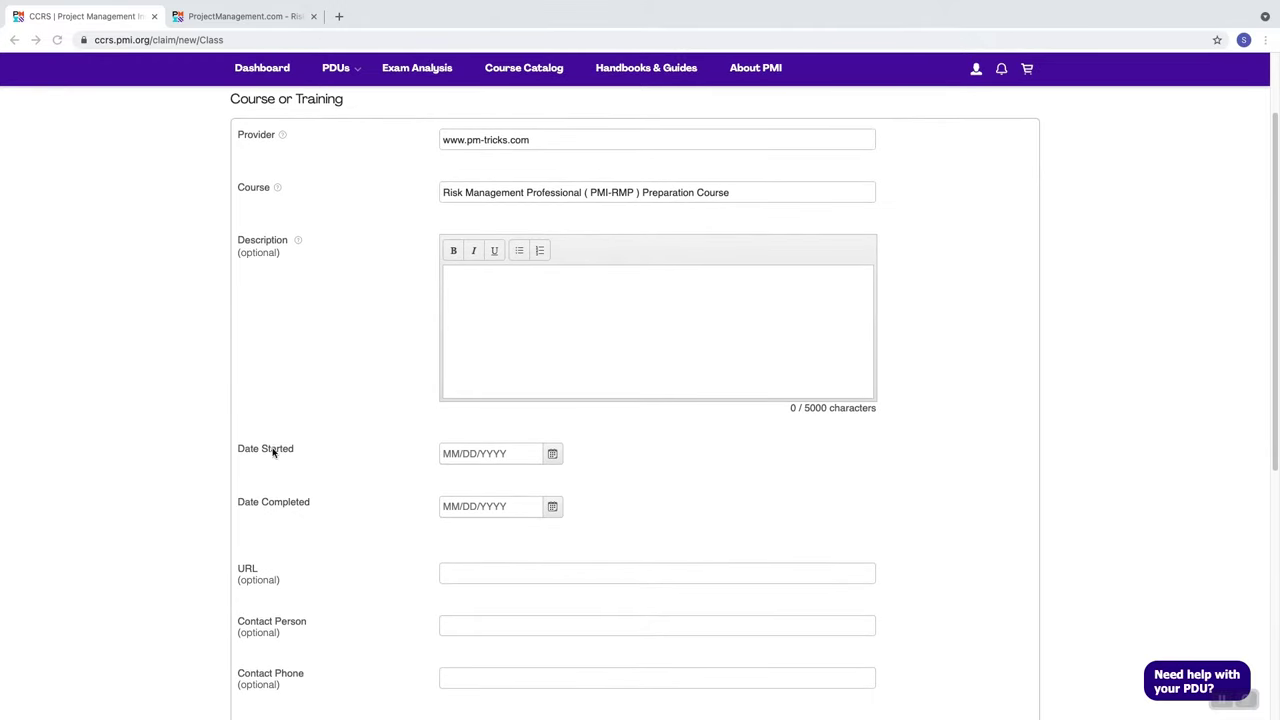
scroll(251, 471, "down", 1)
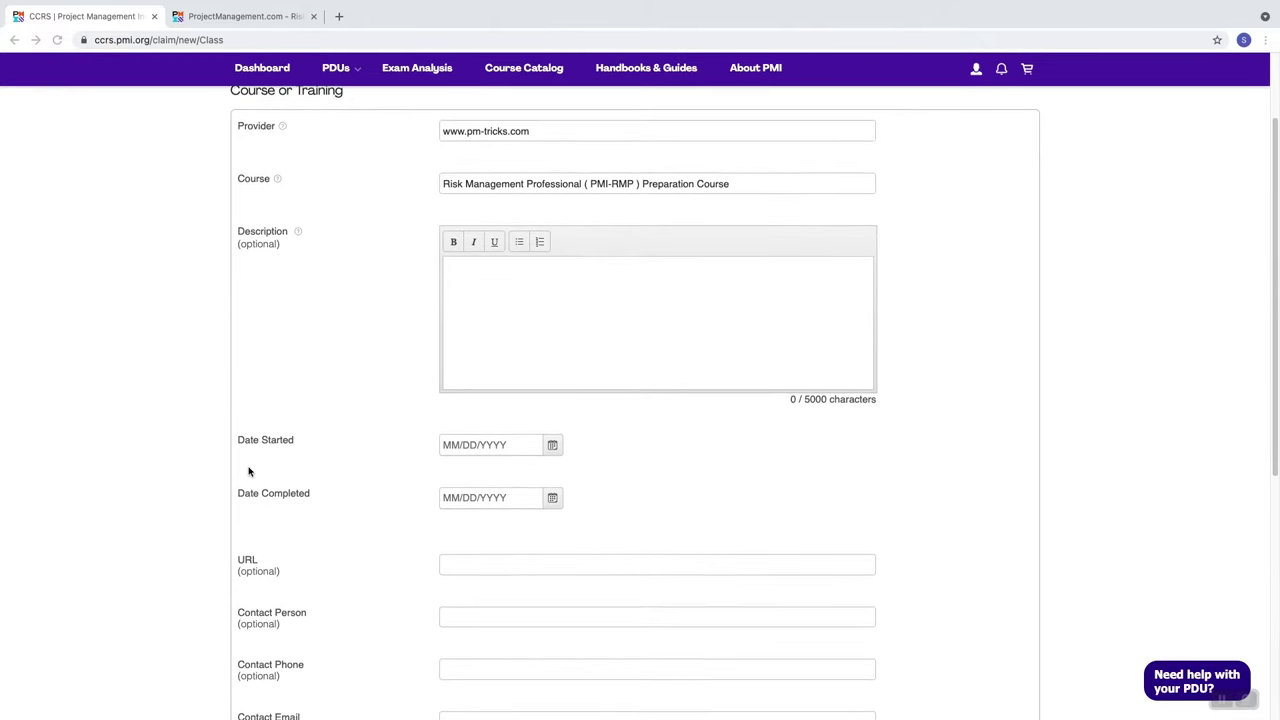
left_click(553, 438)
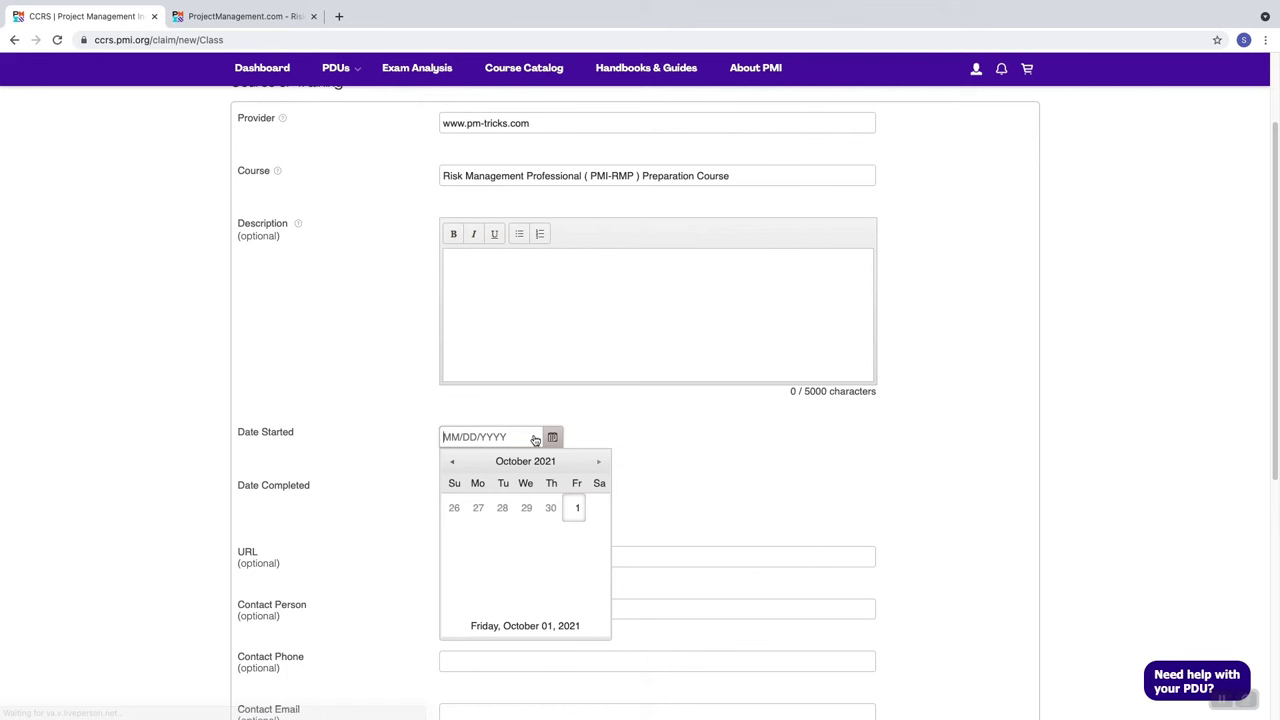
left_click(451, 461)
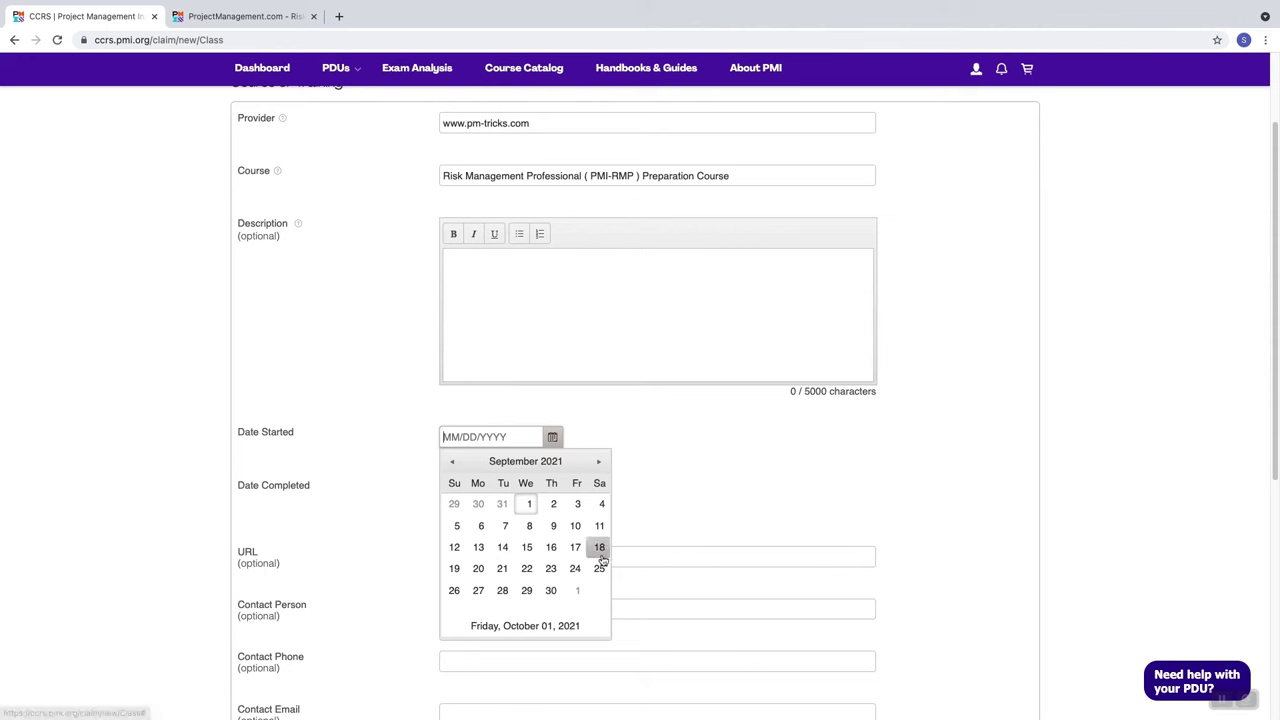
left_click(478, 590)
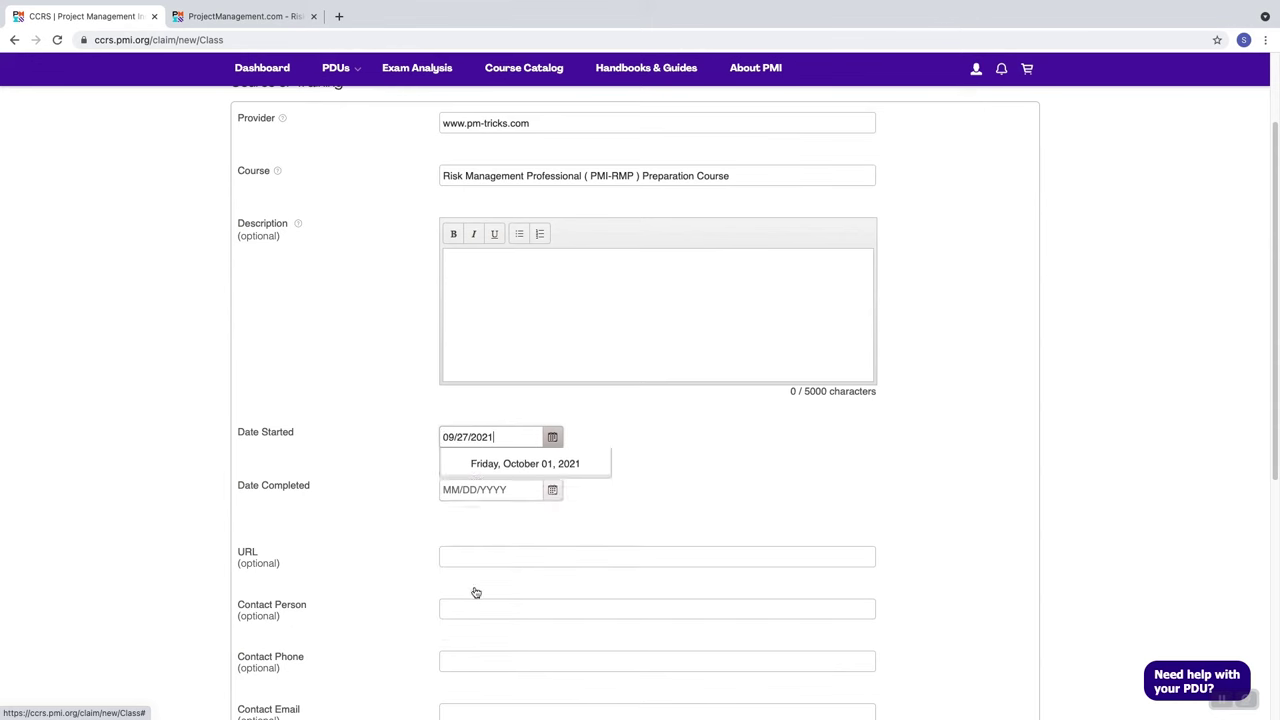
left_click(552, 489)
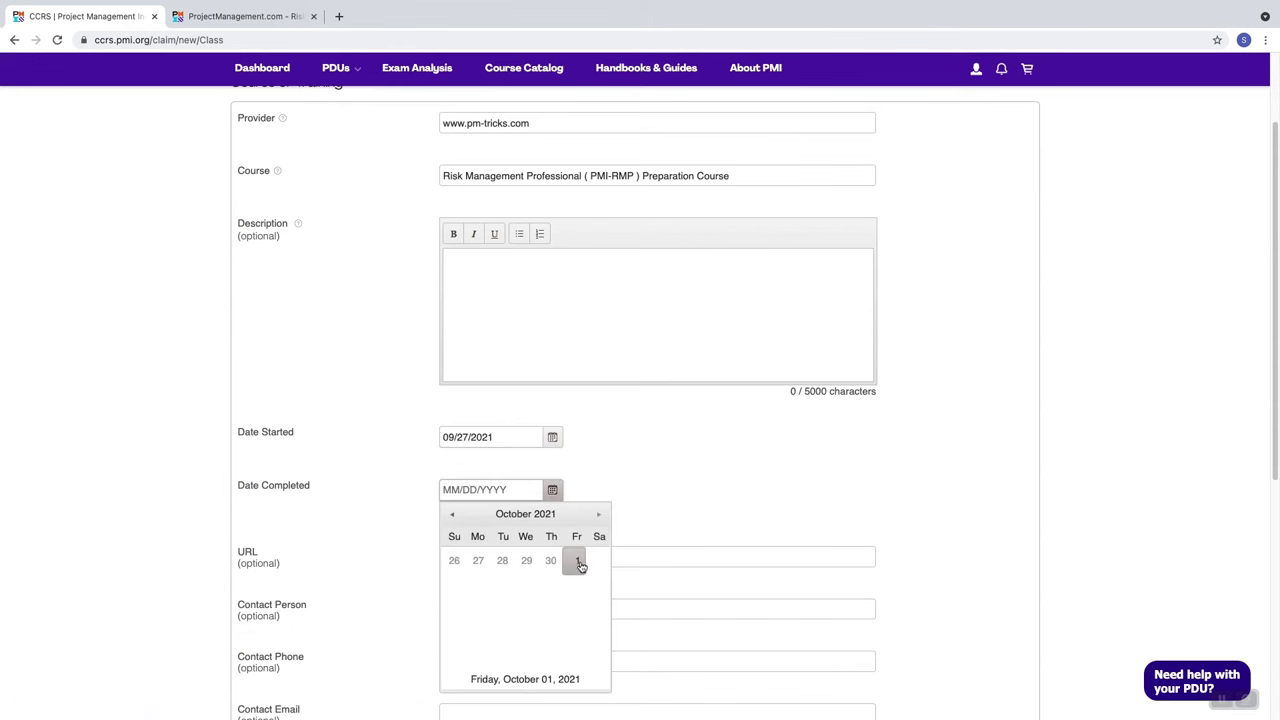
left_click(577, 563)
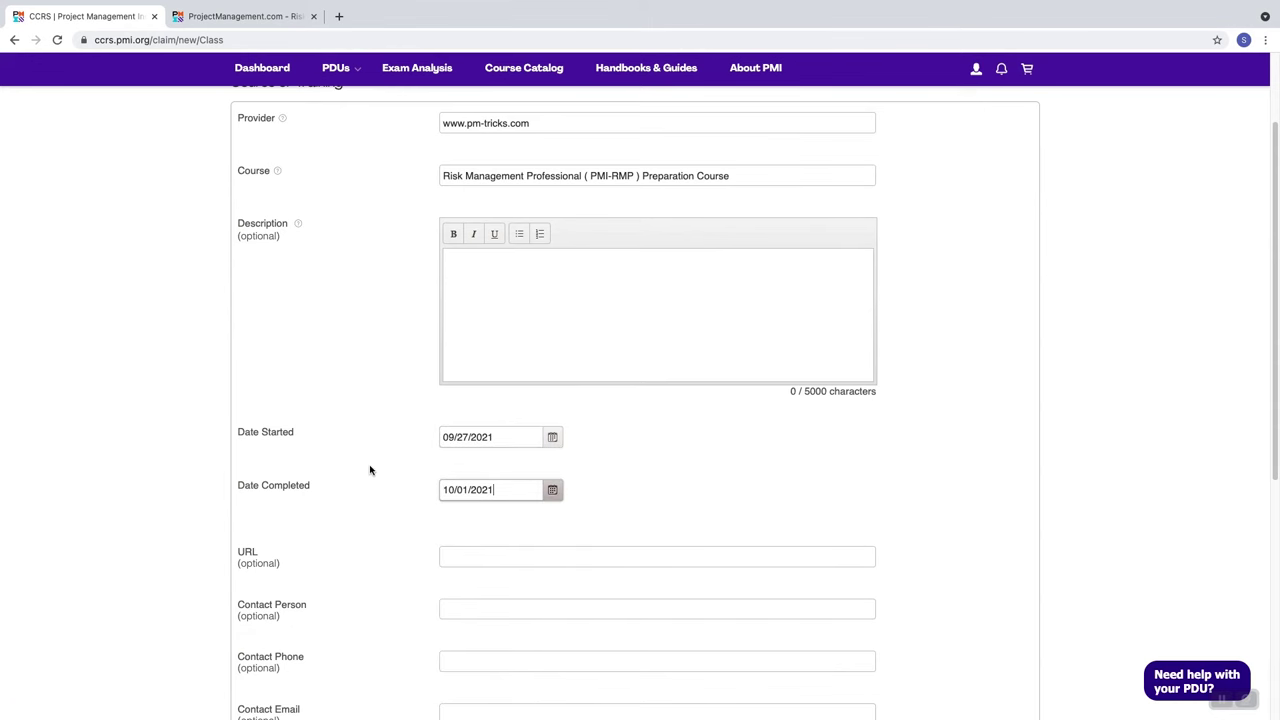
Claim 10.00 Technical, 10.00 Leadership and 10.00 Strategic PDUs for PMP, leaving the optional URL and contact fields empty
scroll(345, 471, "down", 1)
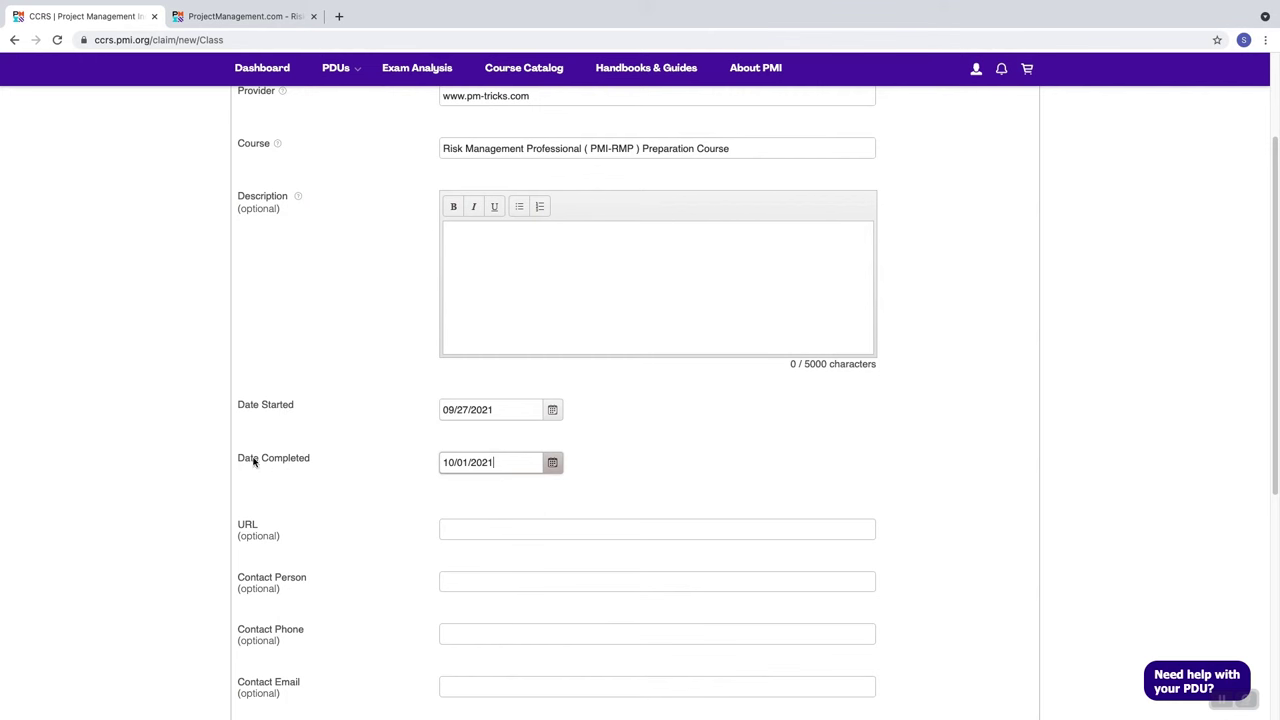
scroll(354, 477, "down", 1)
scroll(354, 477, "down", 3)
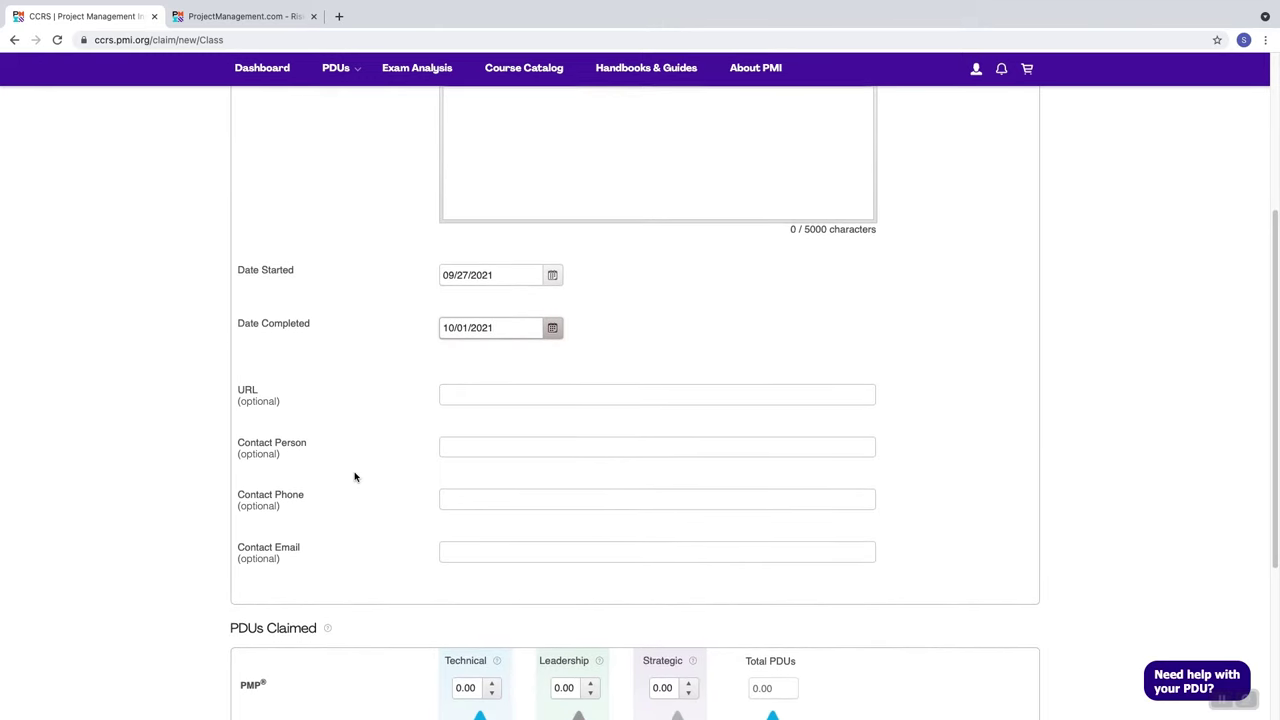
scroll(354, 477, "down", 1)
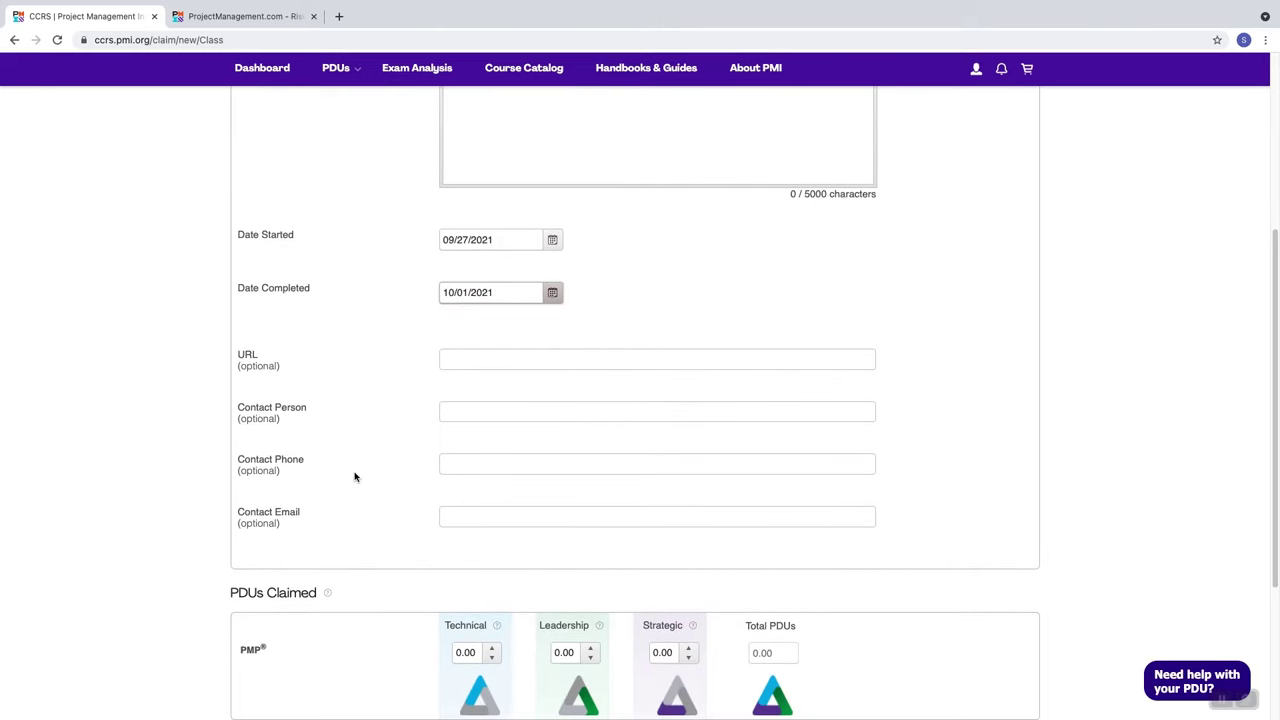
scroll(354, 477, "down", 3)
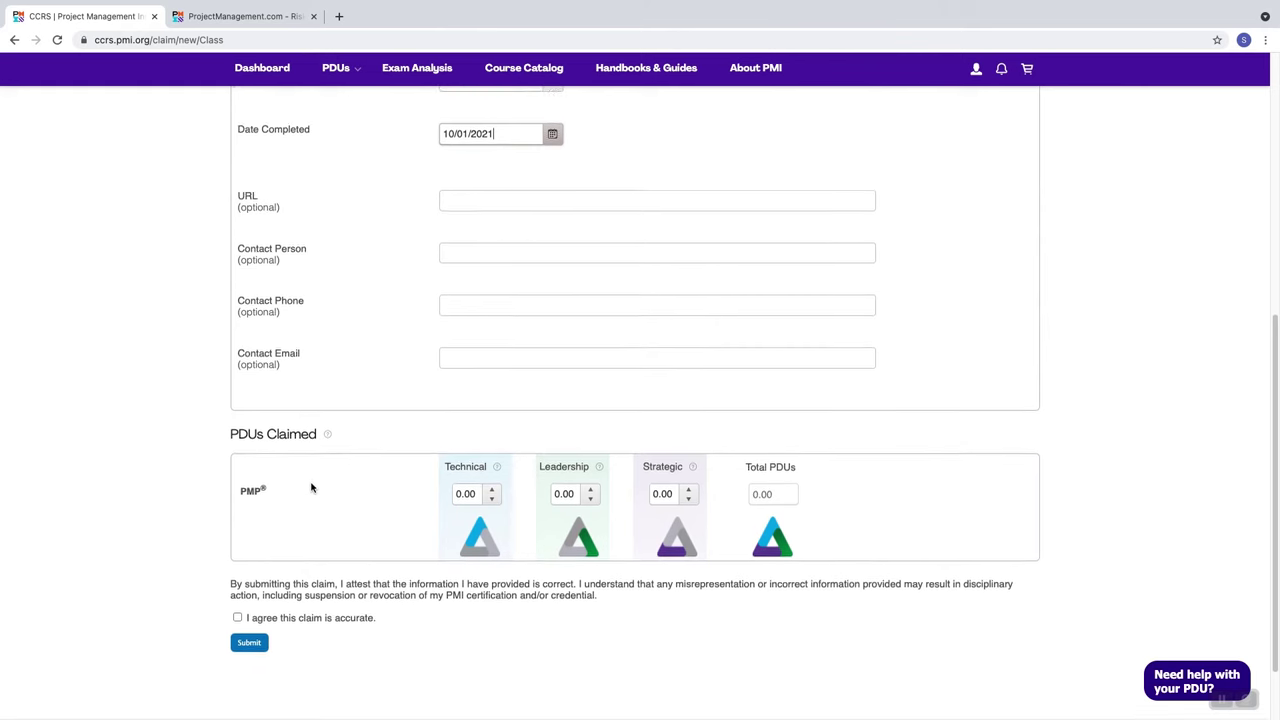
scroll(311, 488, "down", 1)
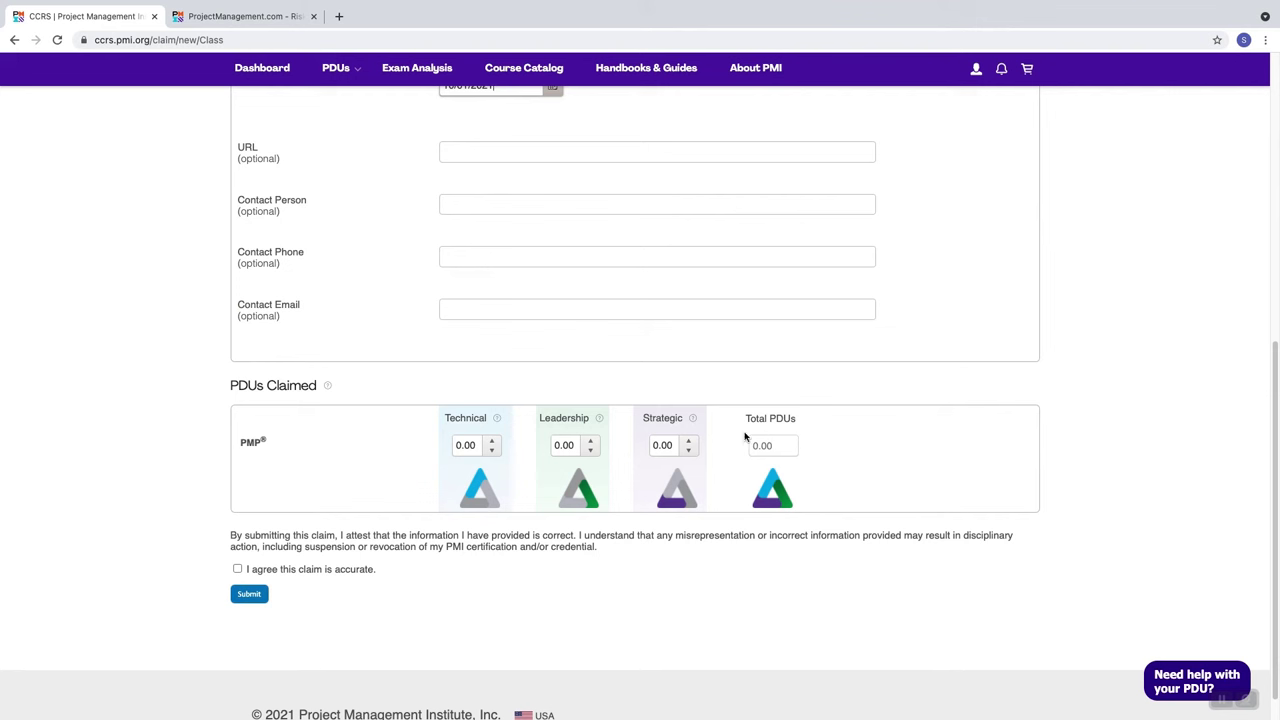
left_click(492, 441)
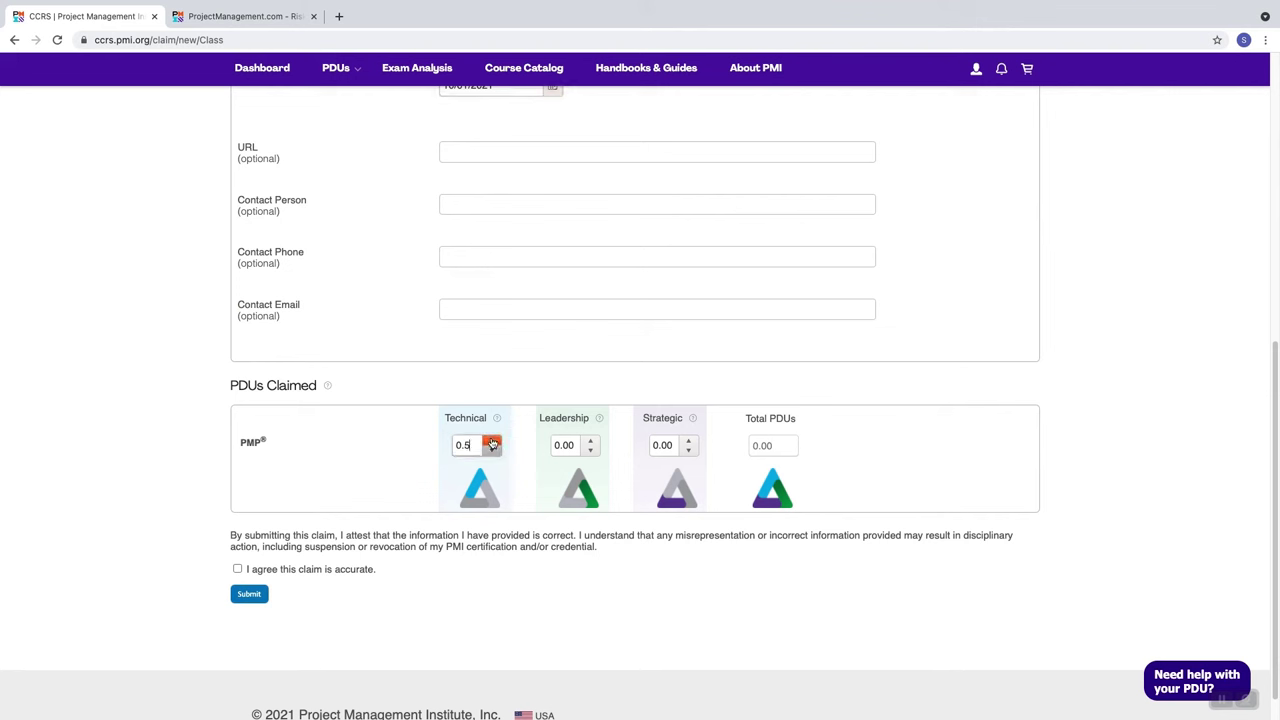
type(".25")
left_click_drag(474, 444, 437, 447)
type("10")
left_click(574, 444)
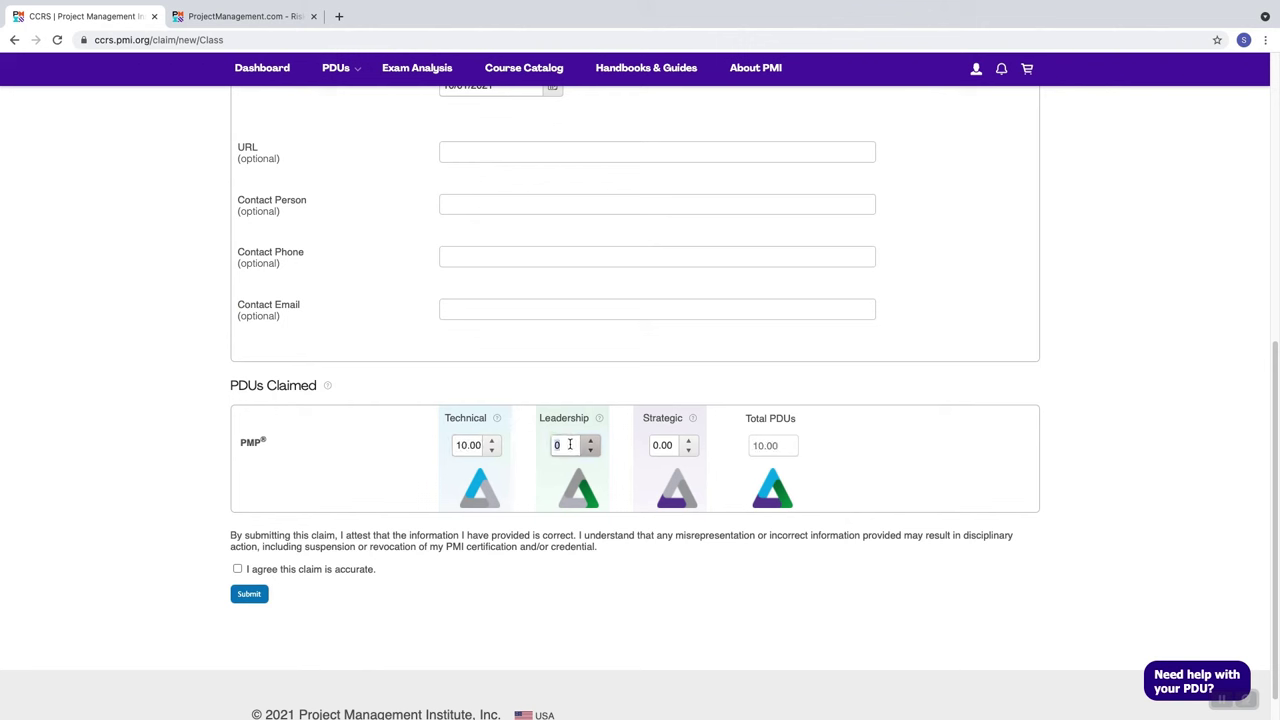
type("10")
left_click(668, 444)
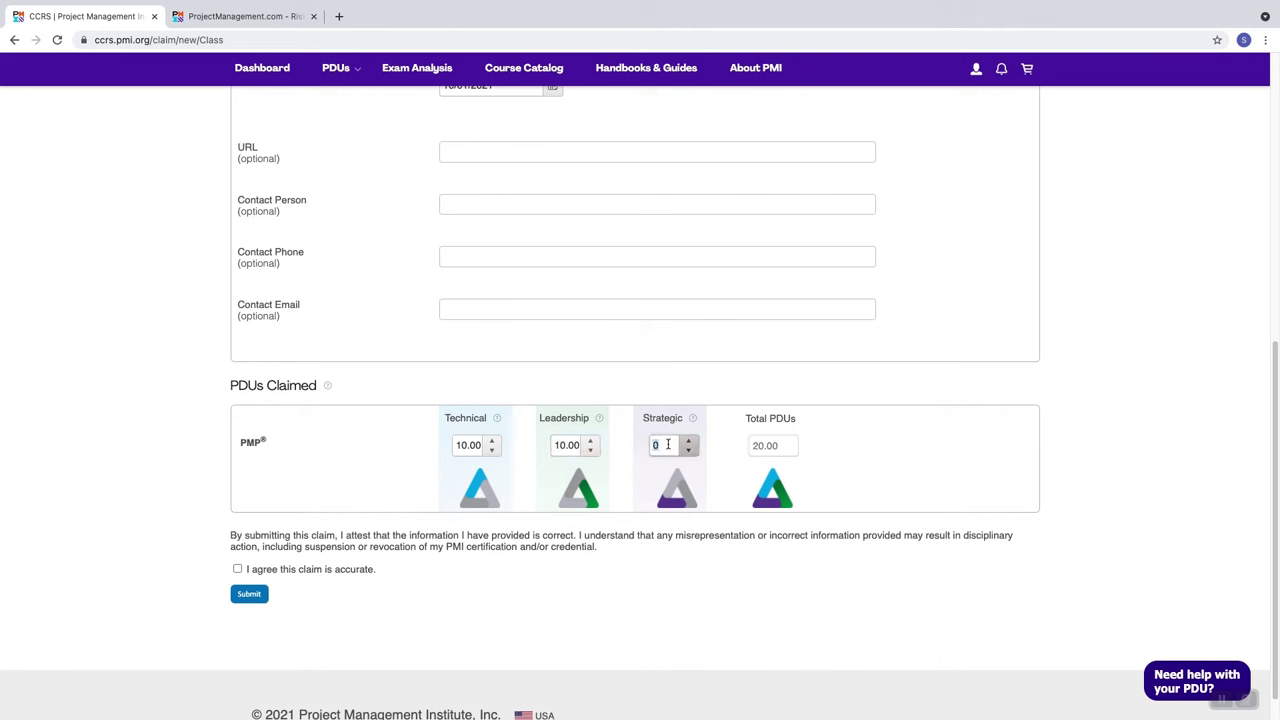
type("10")
left_click(408, 451)
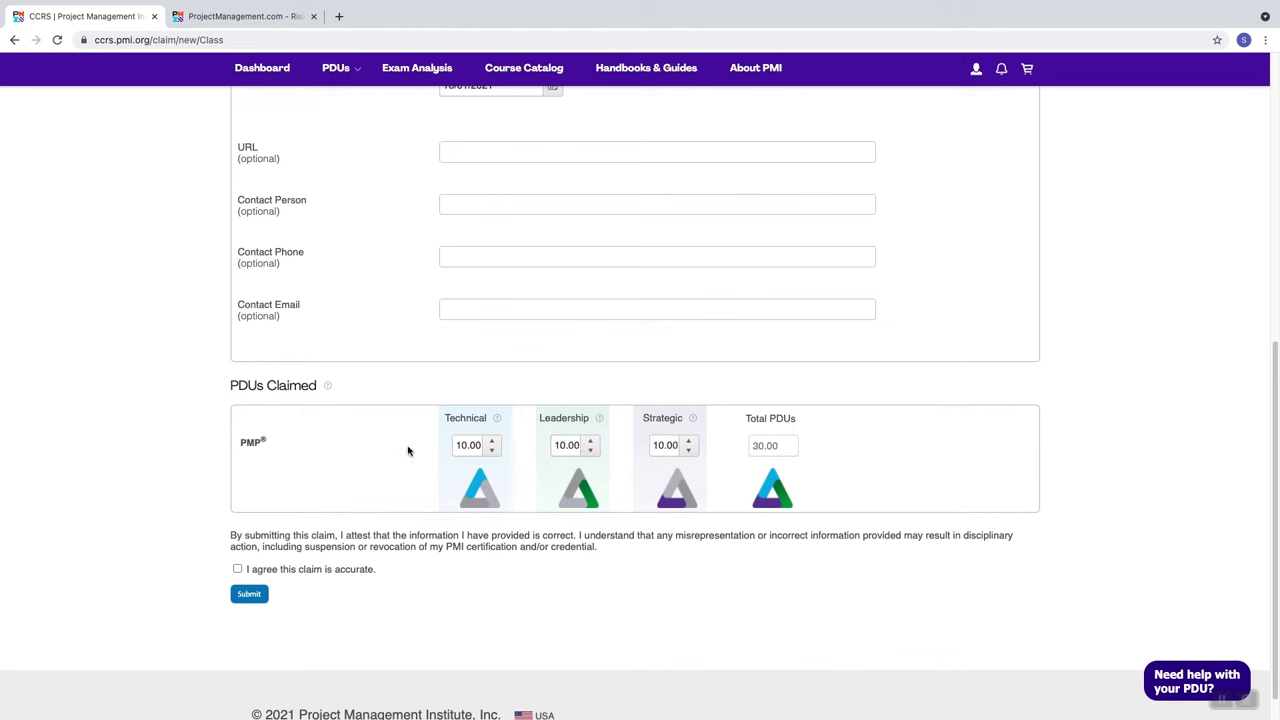
Agree that the Course or Training claim is accurate and submit it
left_click(237, 569)
left_click(250, 595)
left_click(250, 595)
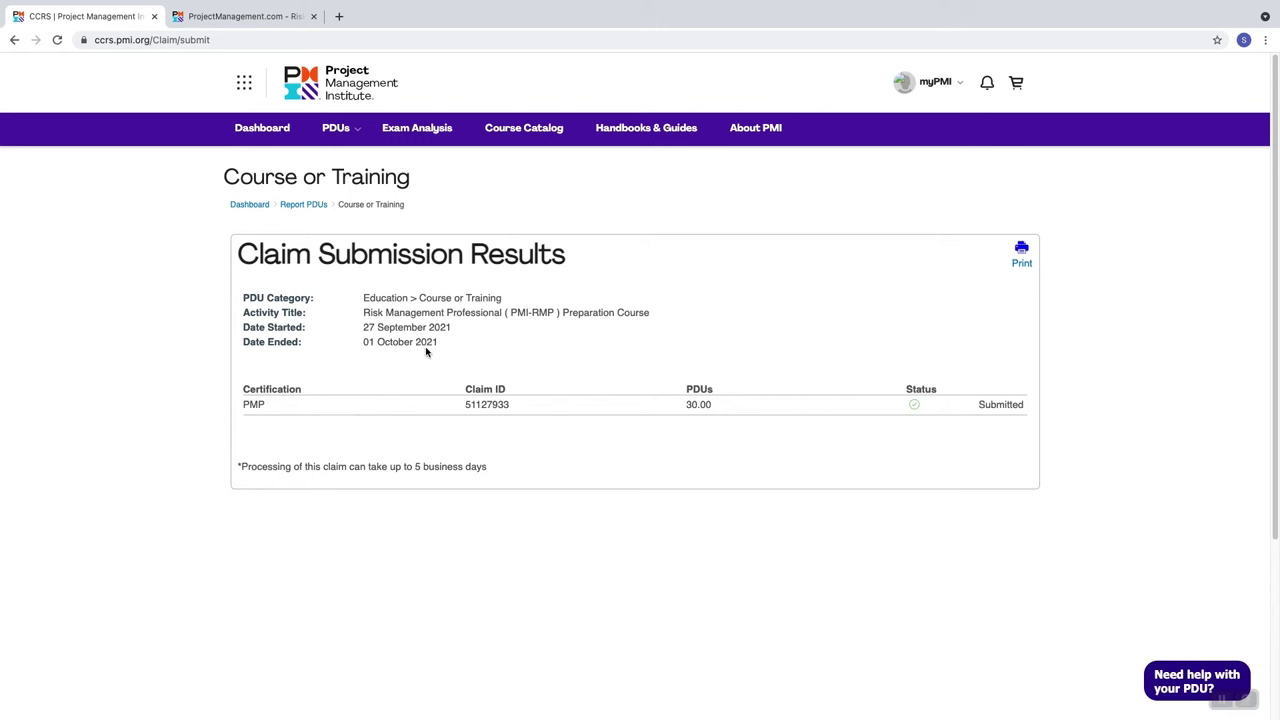
Open the myPMI dashboard and examine the earned and remaining PDUs in the PMP section
left_click(965, 86)
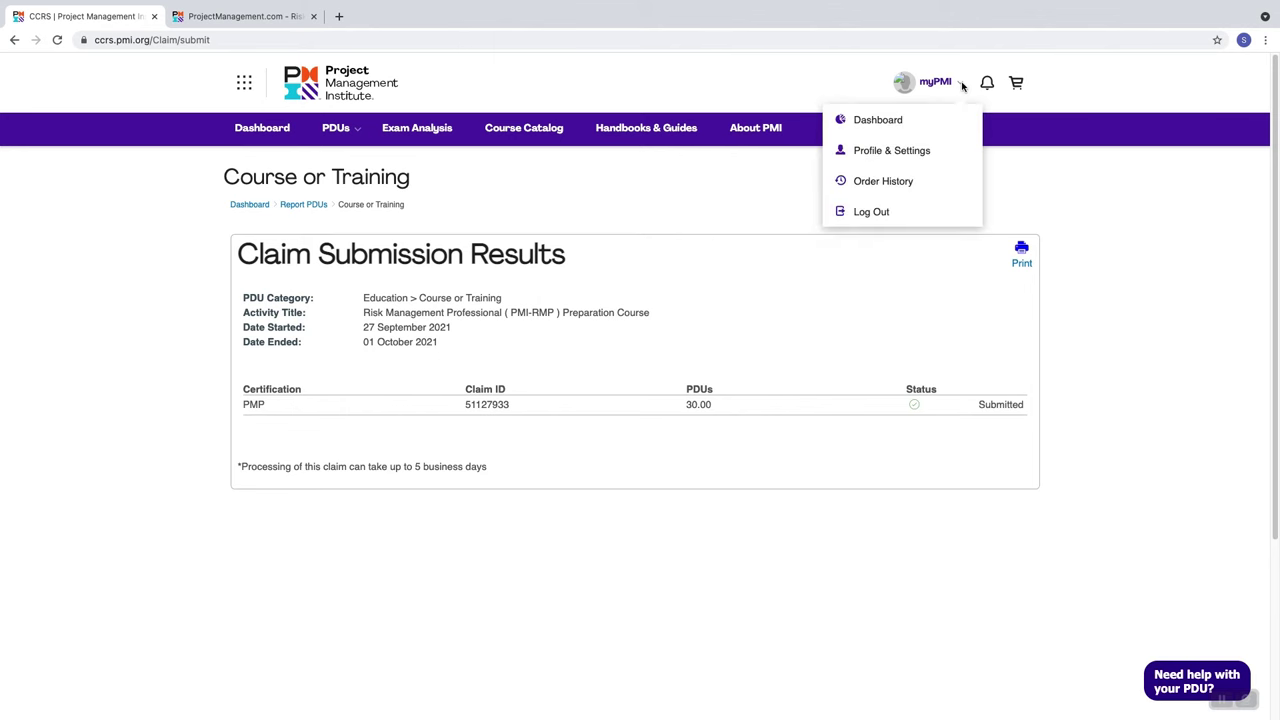
left_click(888, 121)
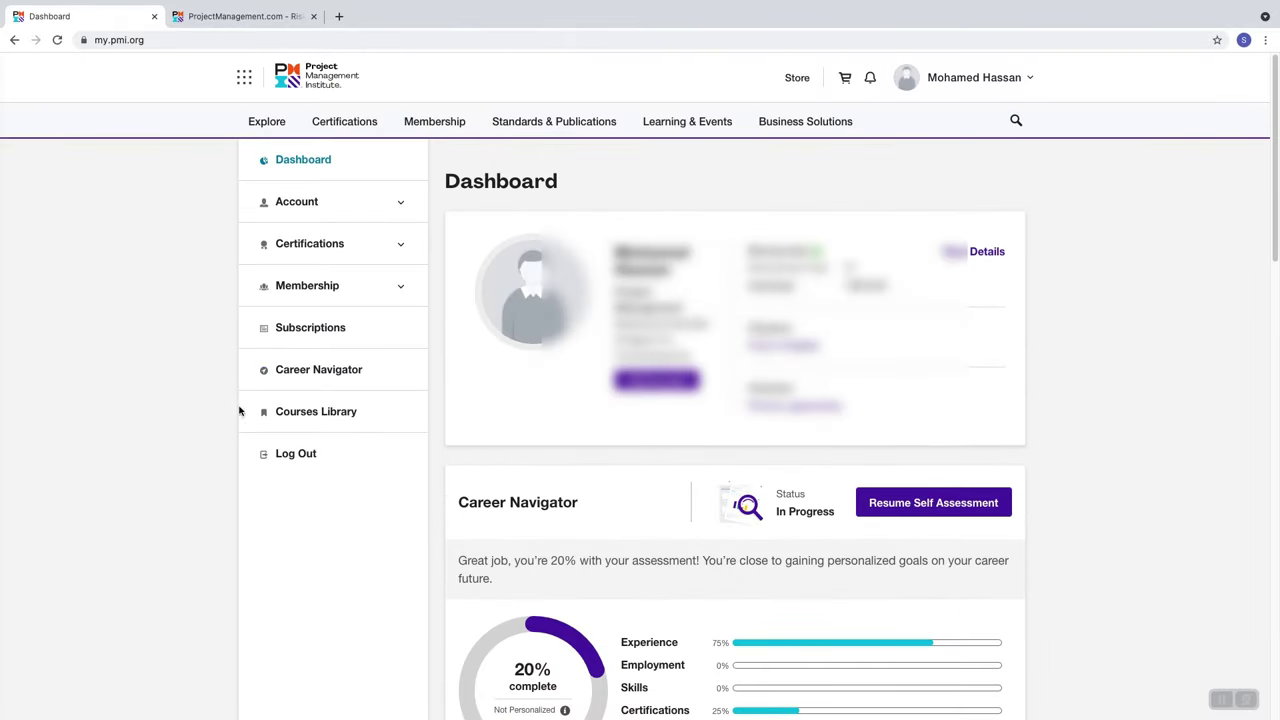
scroll(240, 411, "down", 6)
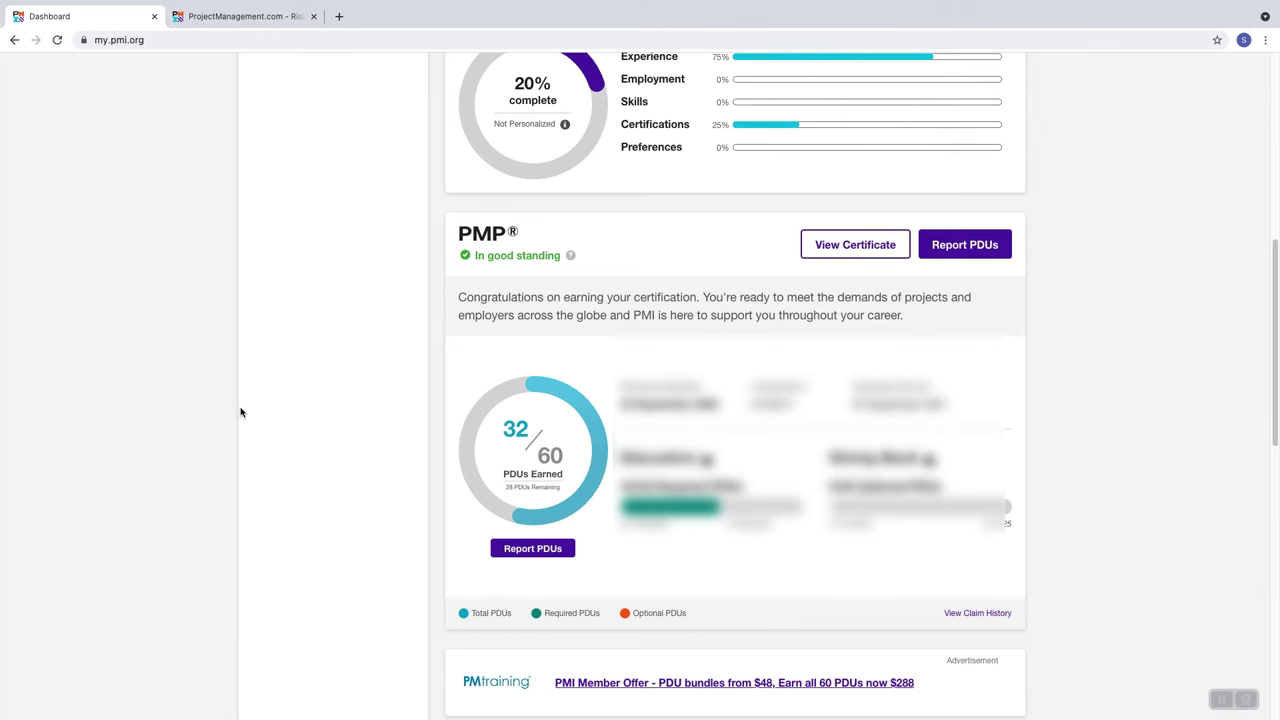
scroll(240, 411, "down", 1)
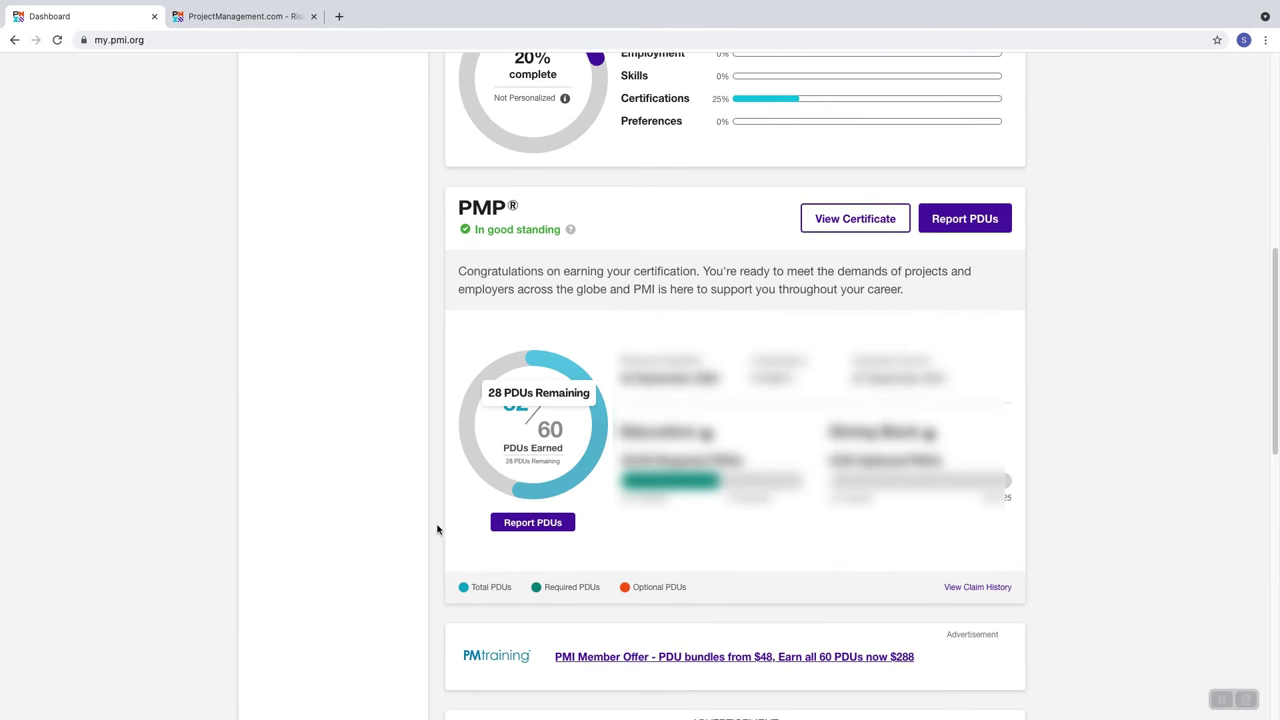
mouse_move(518, 477)
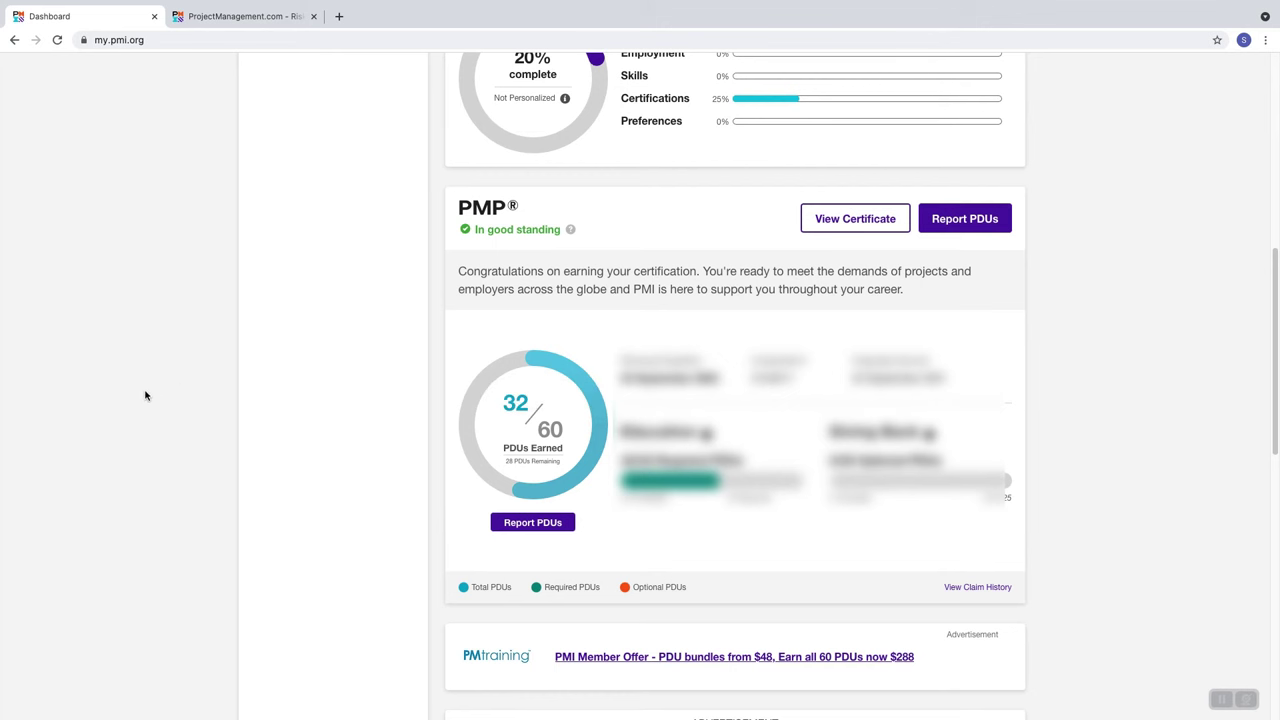
mouse_move(466, 442)
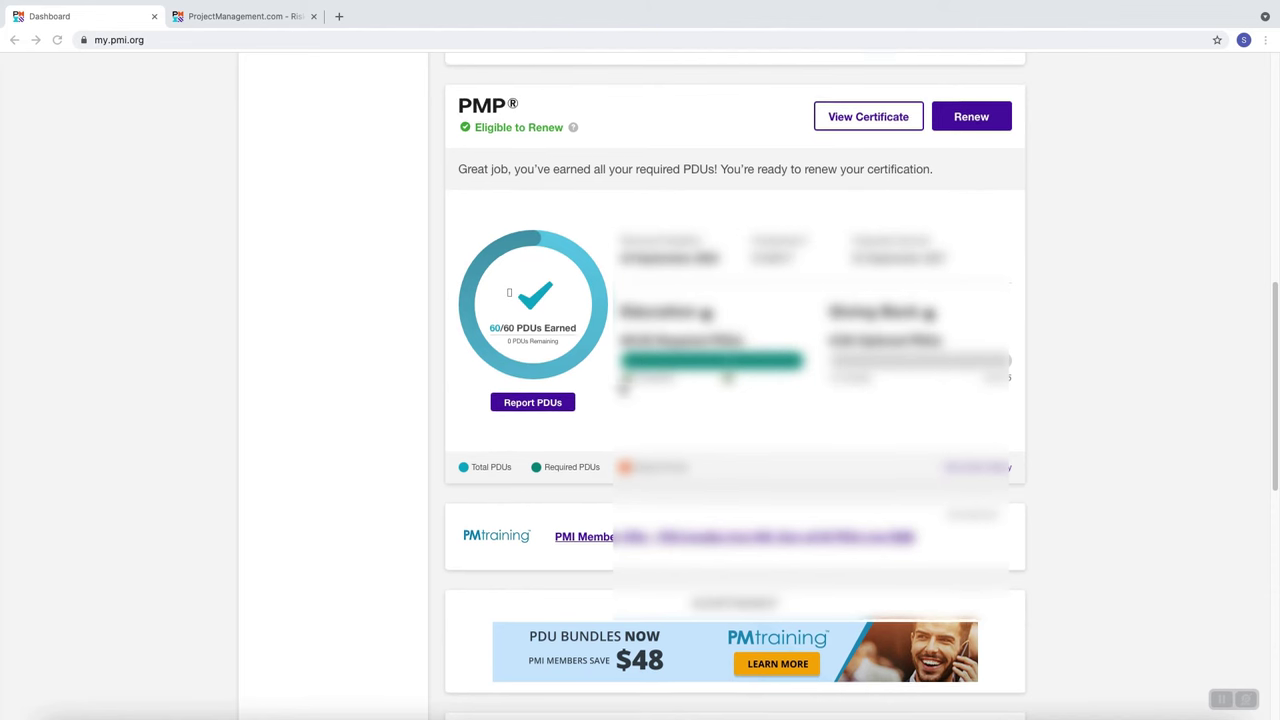
scroll(398, 348, "up", 10)
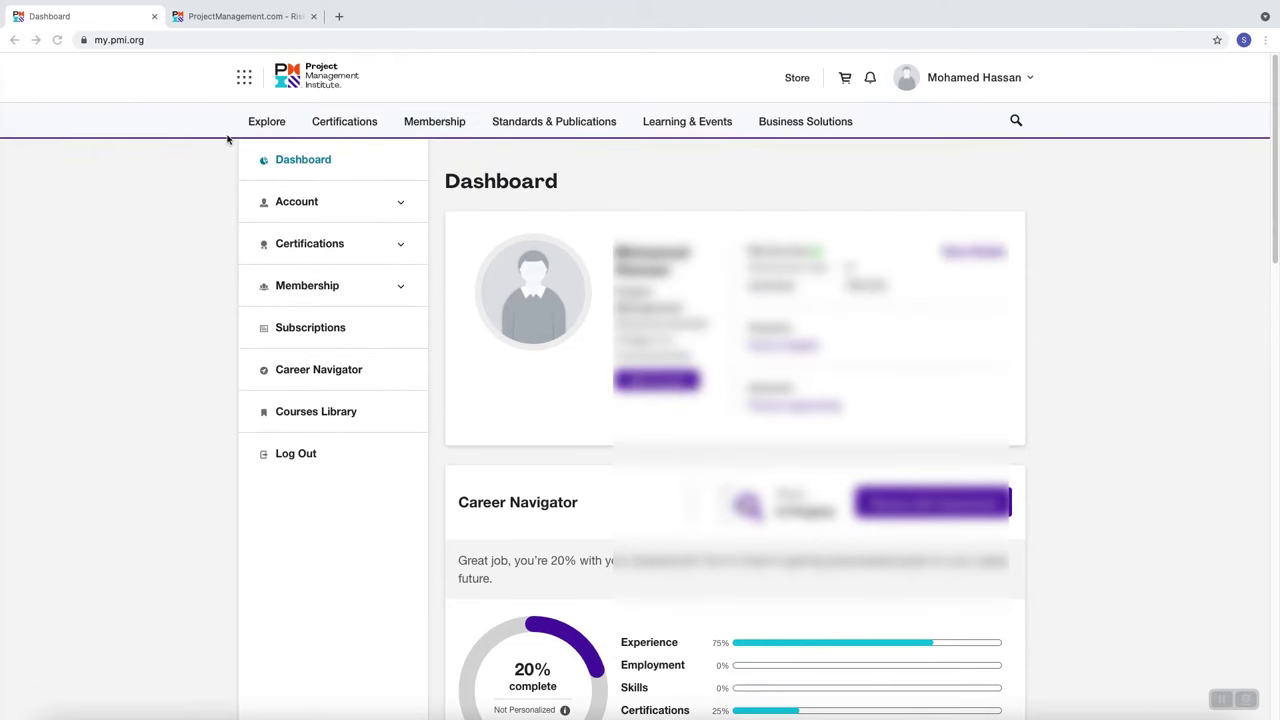
left_click(1032, 82)
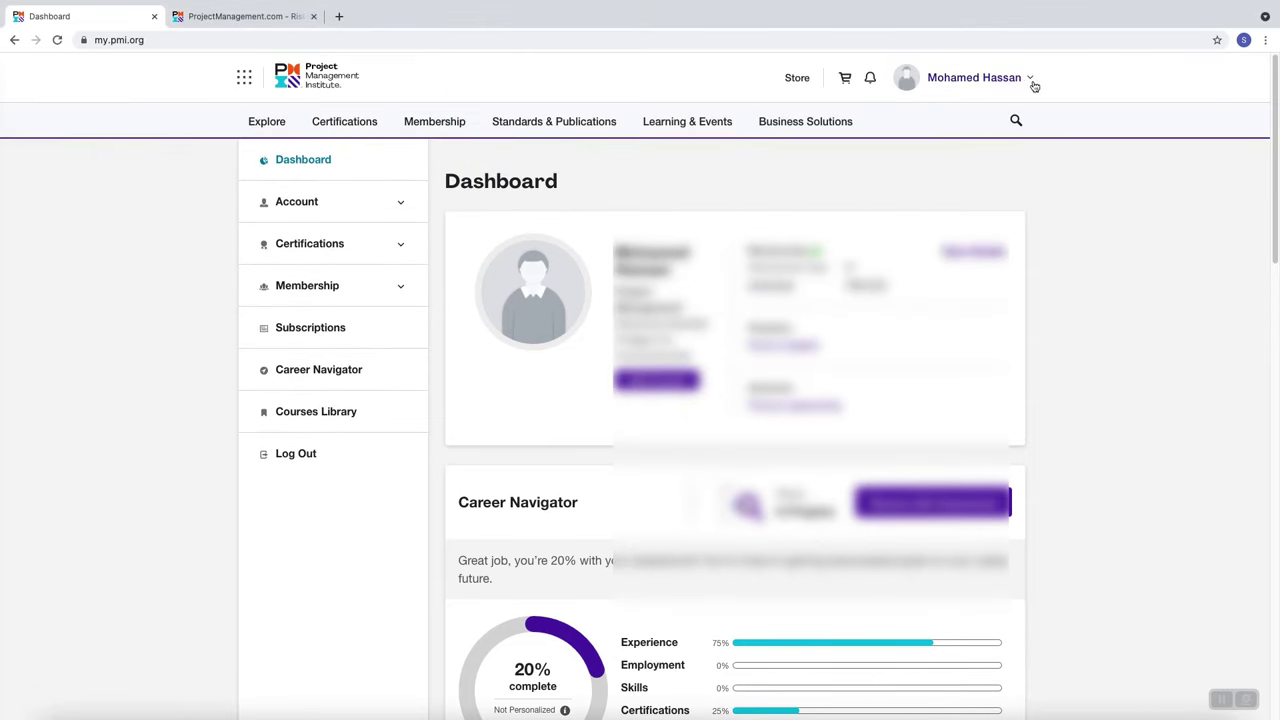
left_click(1032, 80)
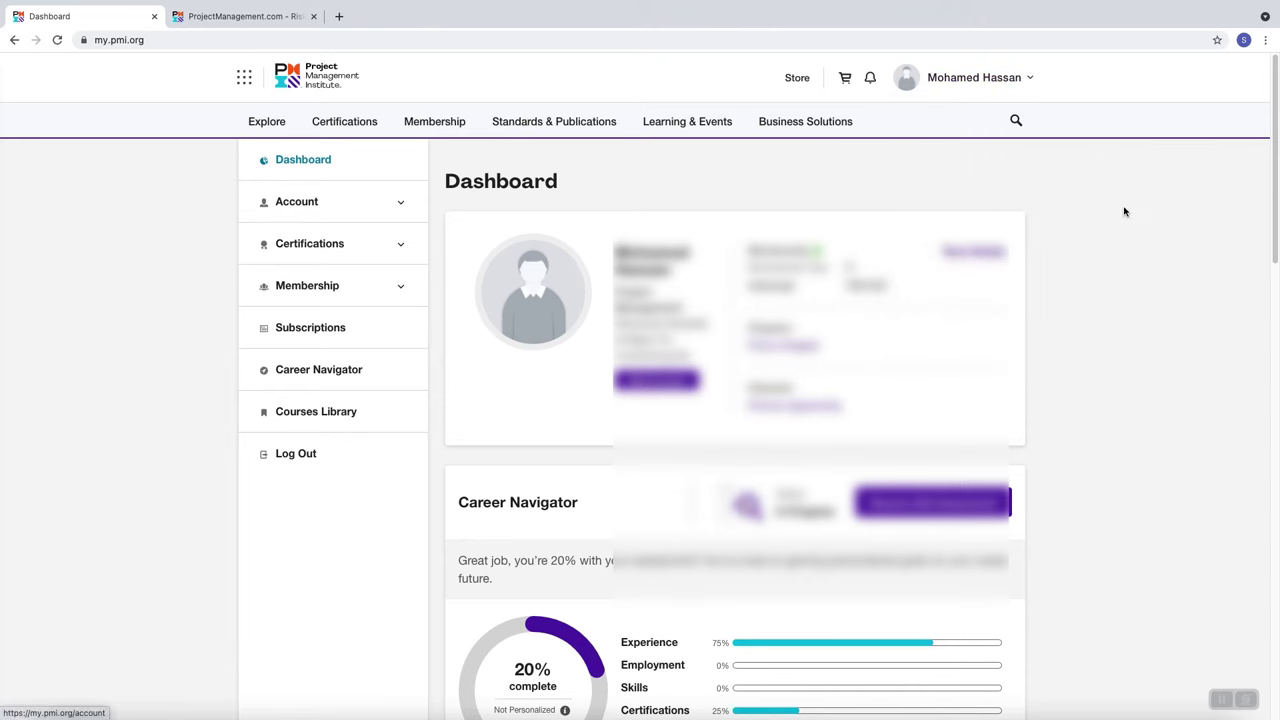
Start the certification renewal from the dashboard's PMP section
scroll(585, 400, "down", 5)
scroll(588, 406, "down", 3)
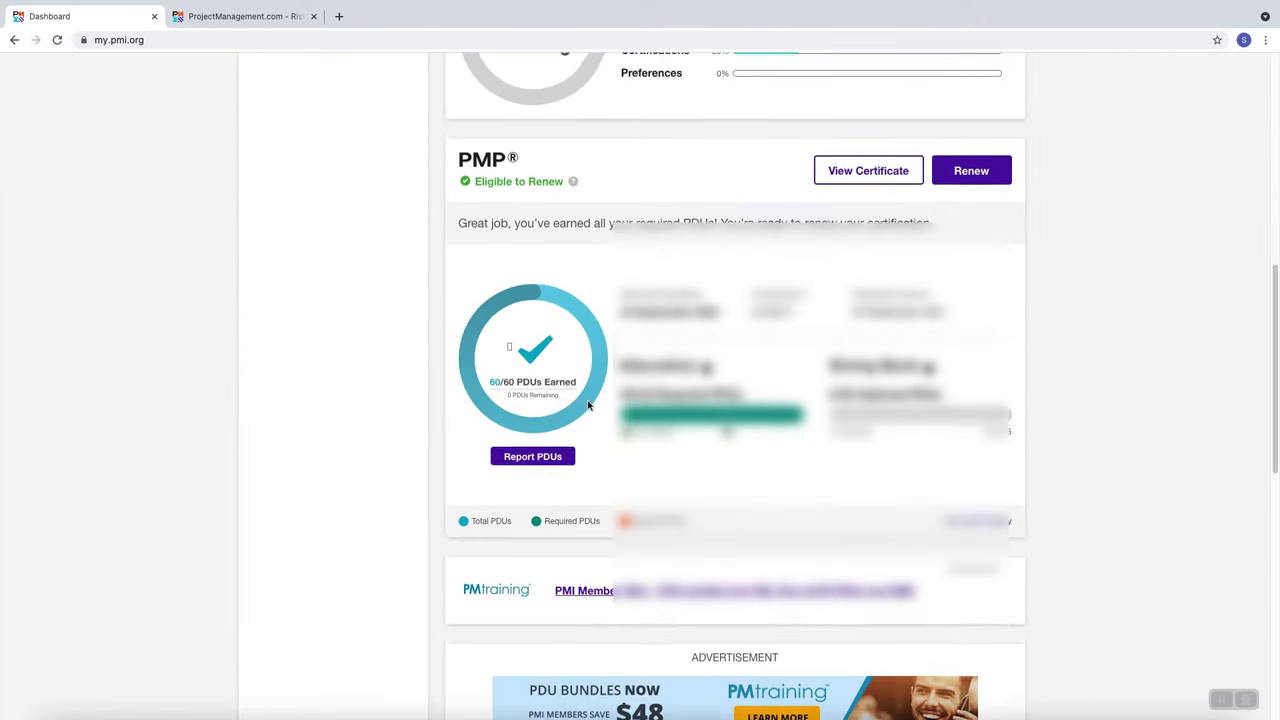
mouse_move(576, 407)
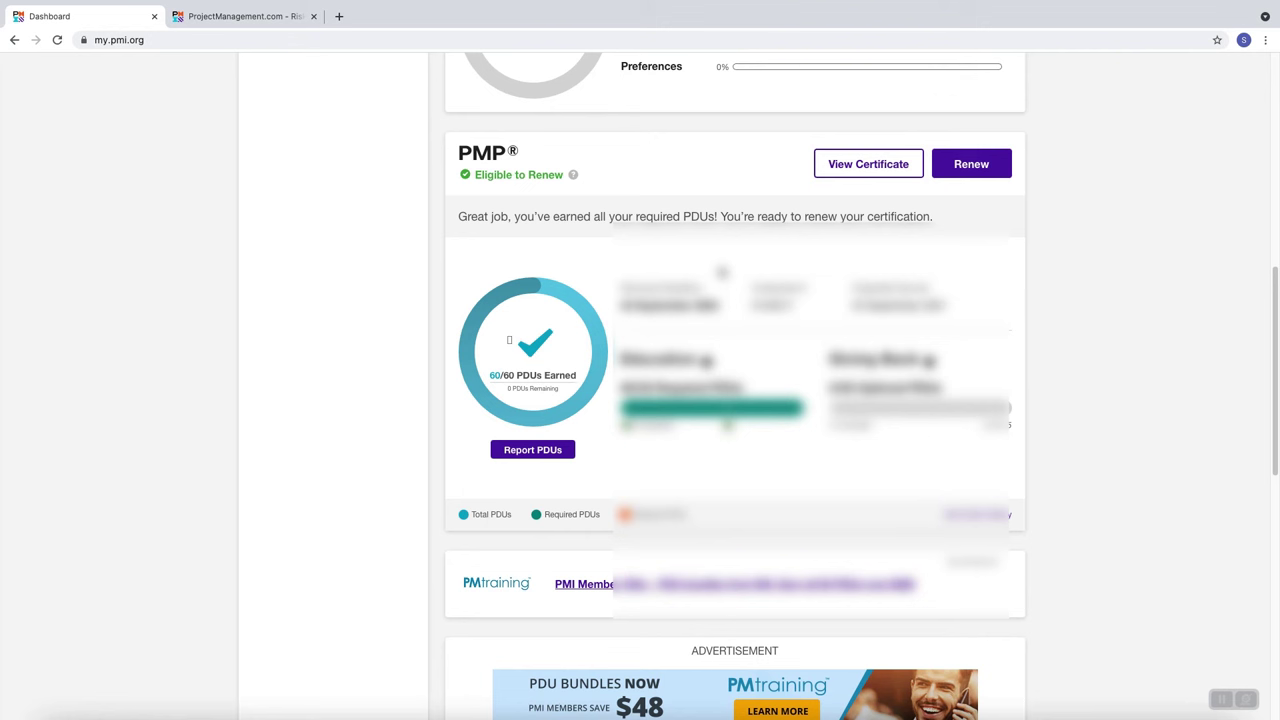
left_click(980, 166)
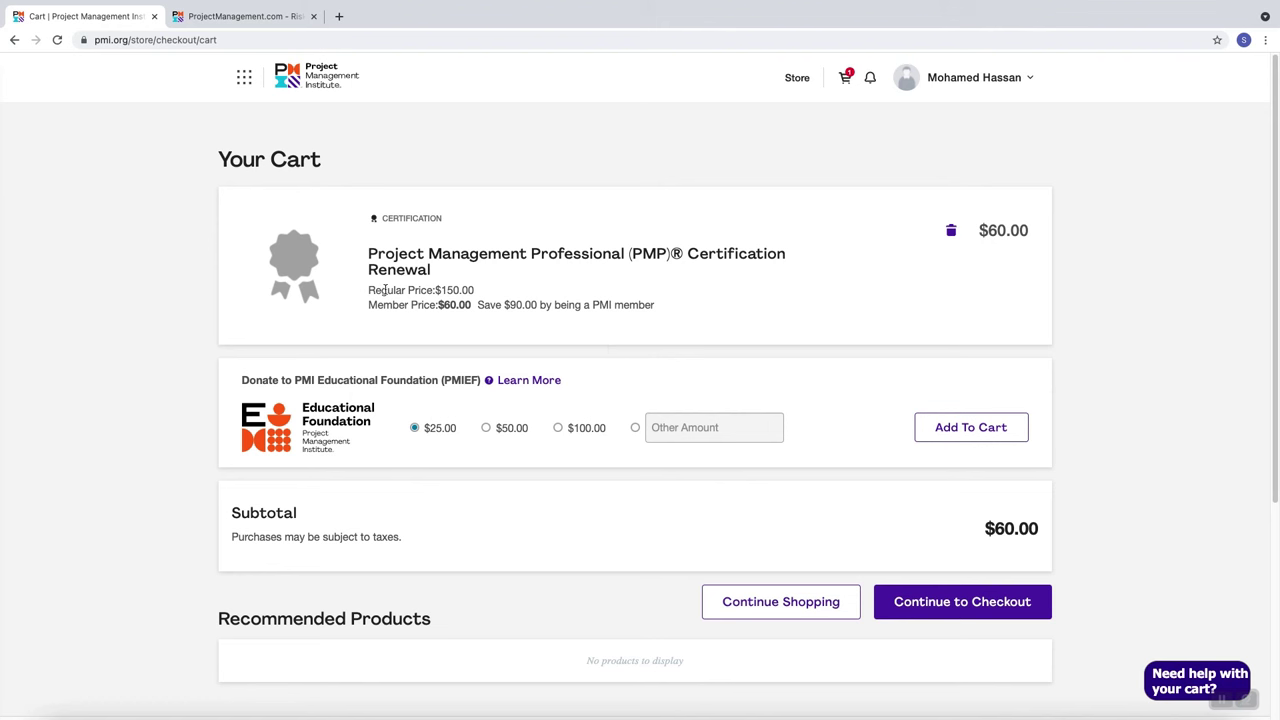
Compare the regular and member prices of the PMP Certification Renewal in the cart and check the subtotal
left_click_drag(374, 289, 417, 289)
left_click(450, 289)
left_click_drag(439, 304, 466, 305)
left_click(421, 309)
scroll(431, 323, "down", 1)
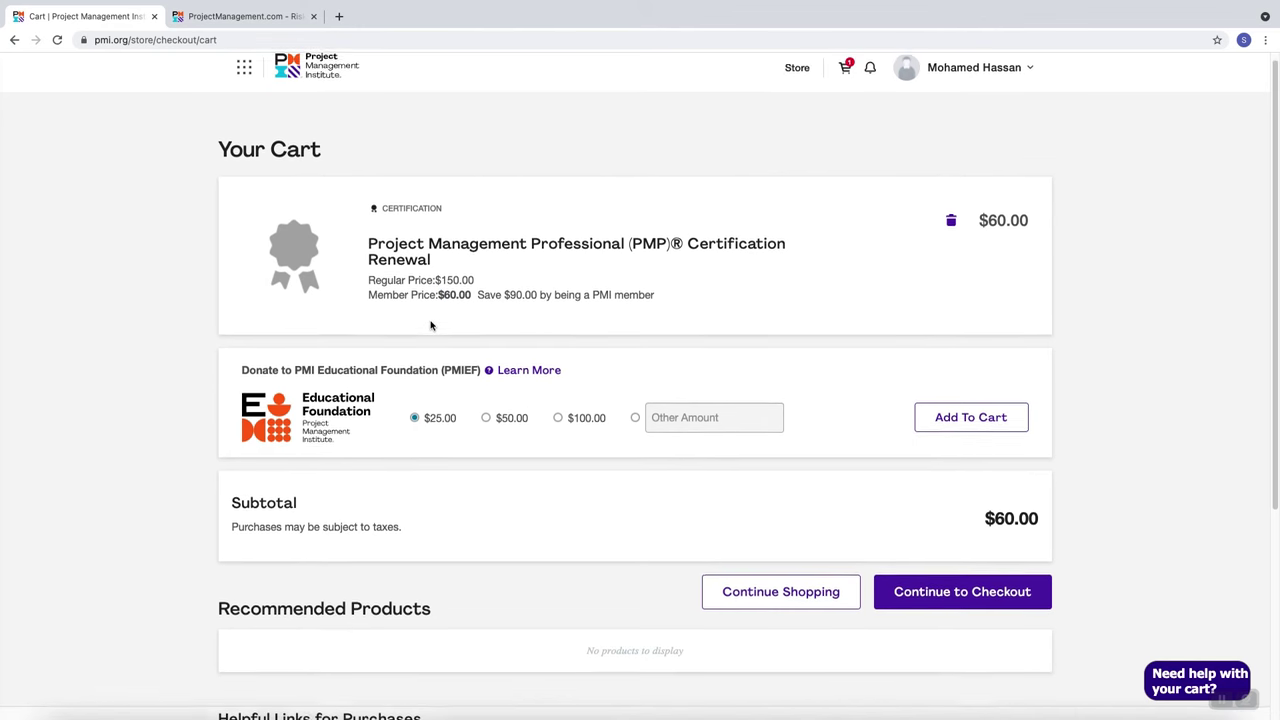
scroll(760, 450, "down", 1)
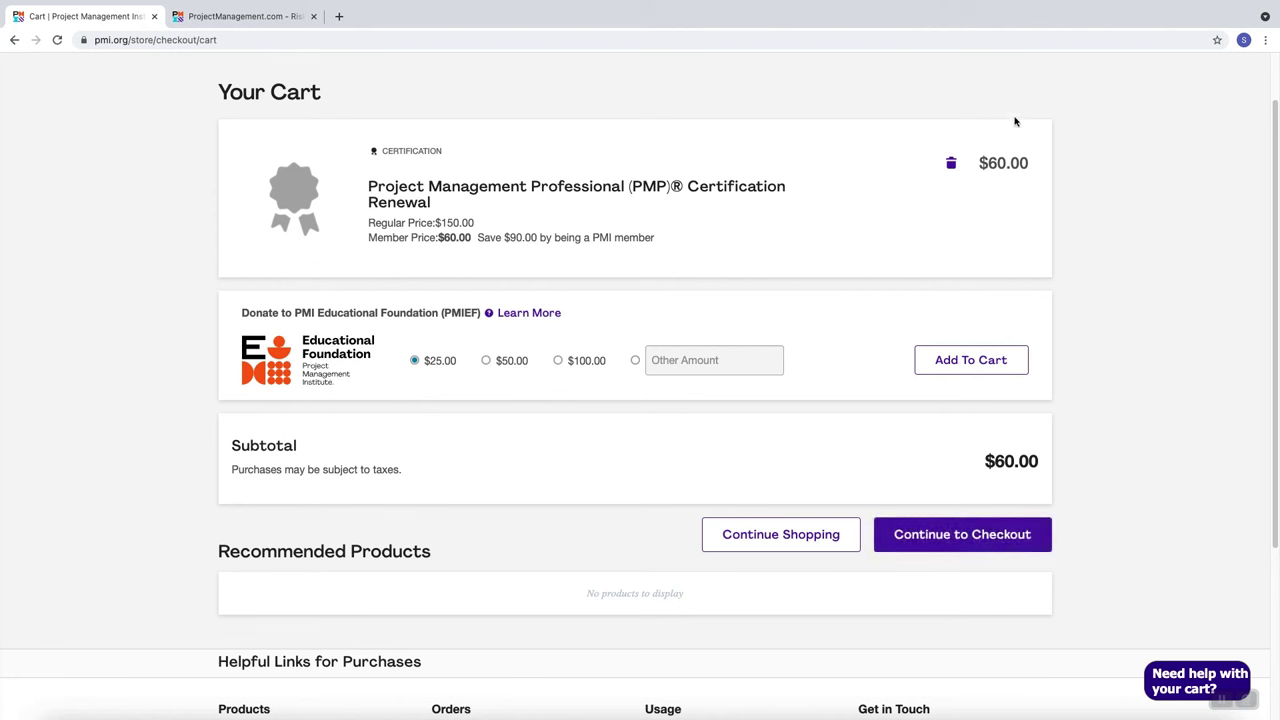
Continue to checkout and examine the contact details, payment methods, voucher option and Certification Renewal Agreement
left_click(961, 536)
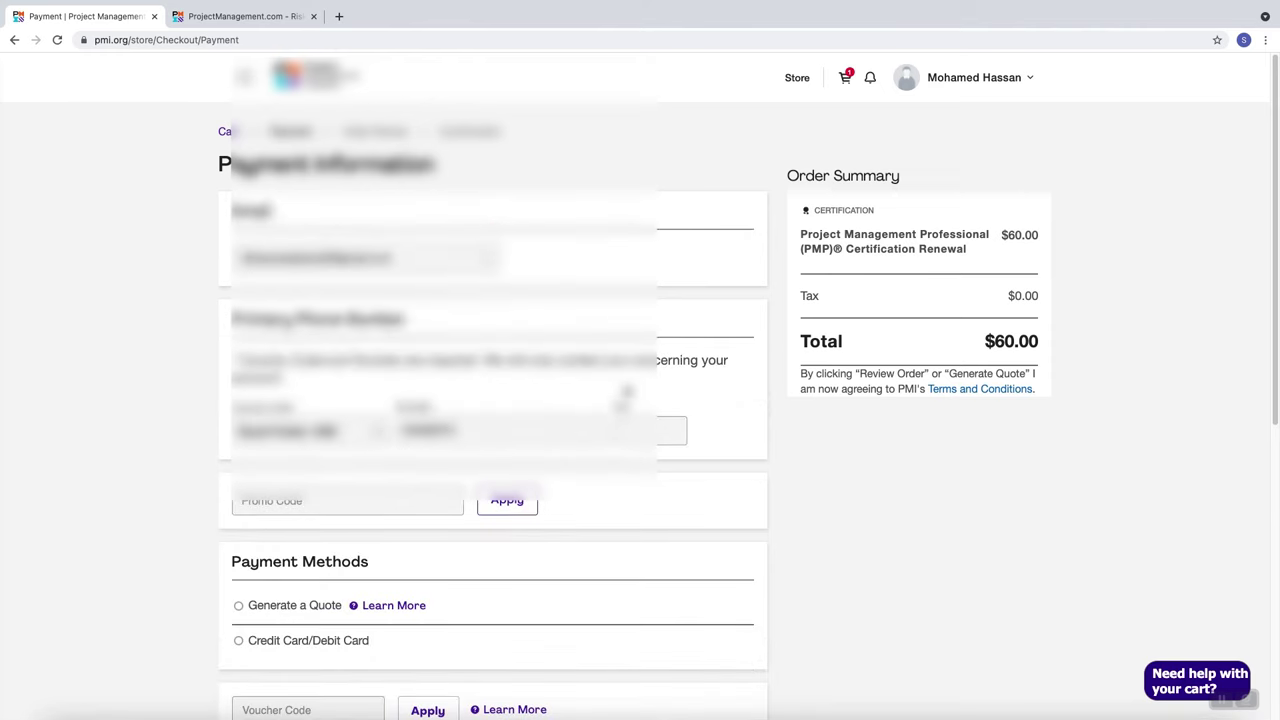
scroll(481, 410, "down", 3)
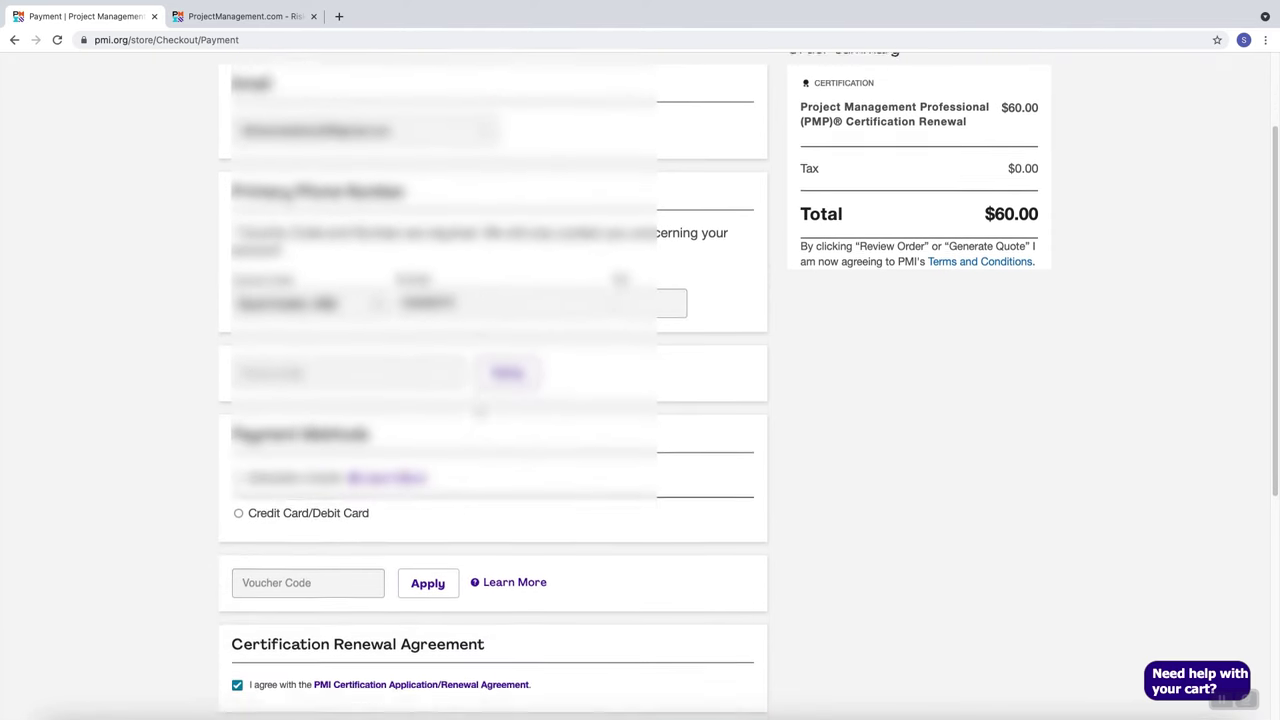
scroll(481, 410, "down", 6)
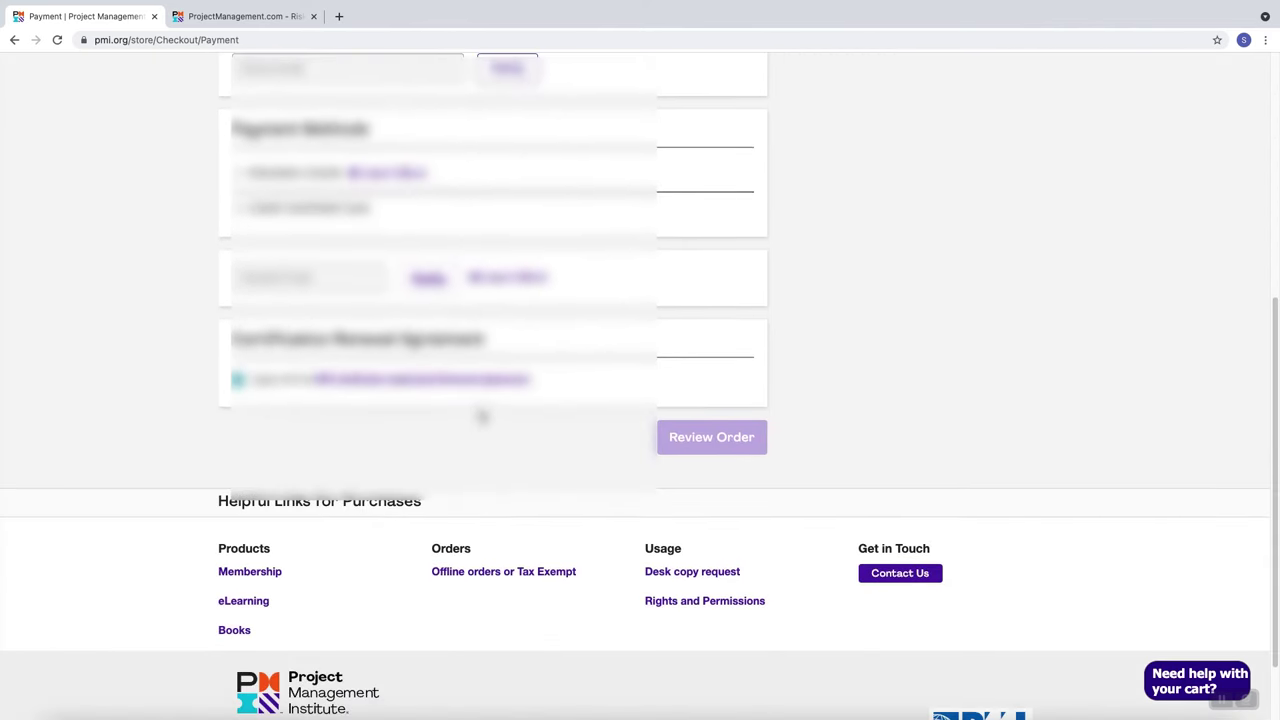
scroll(481, 416, "down", 2)
scroll(481, 416, "up", 5)
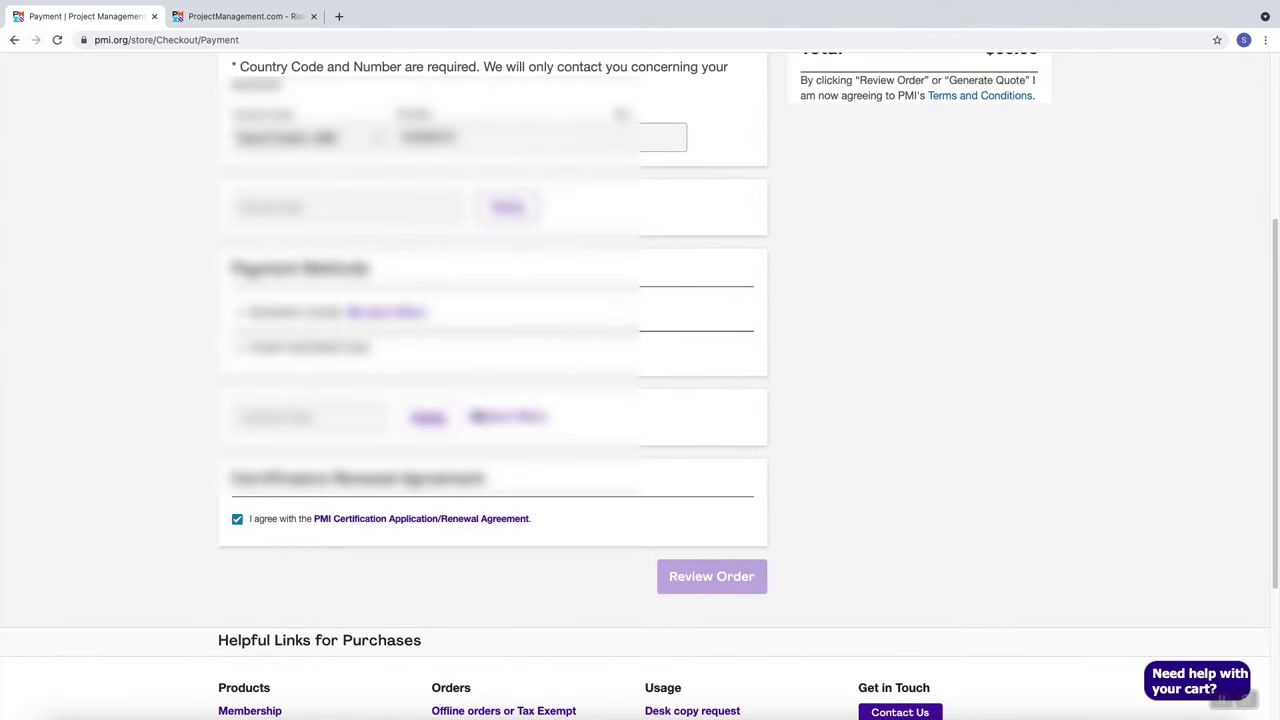
scroll(486, 357, "up", 4)
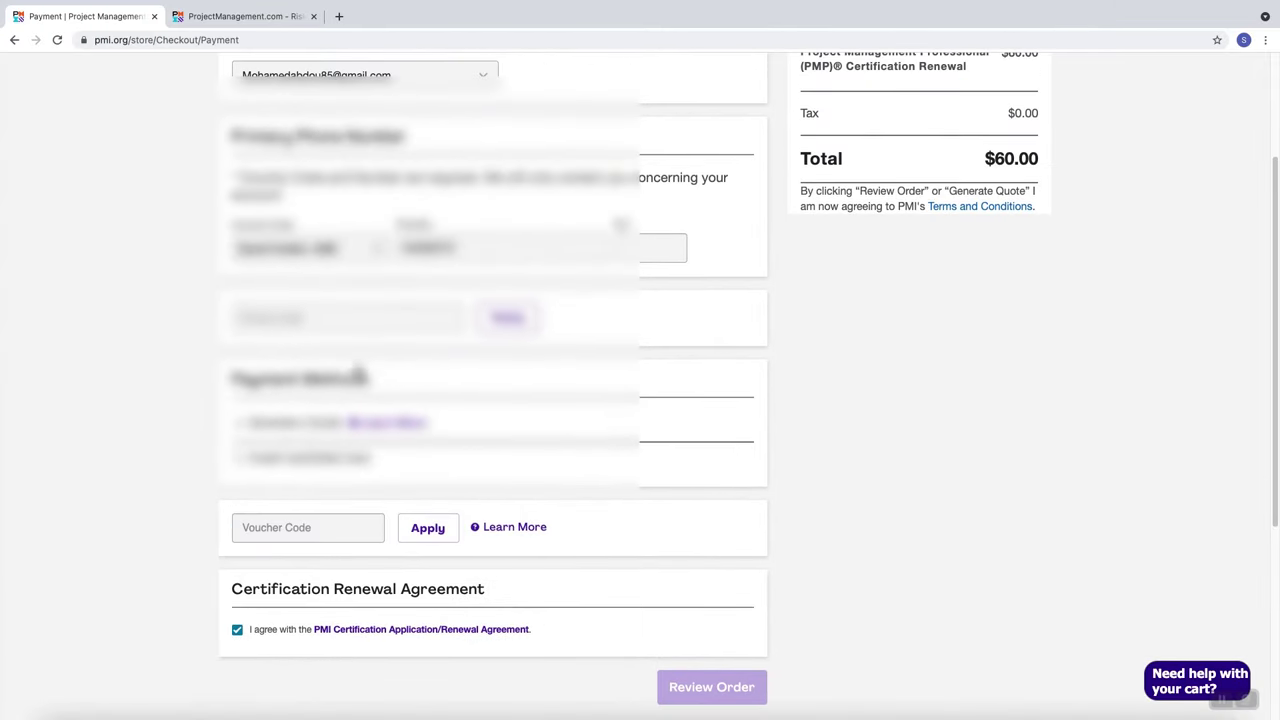
scroll(403, 370, "up", 2)
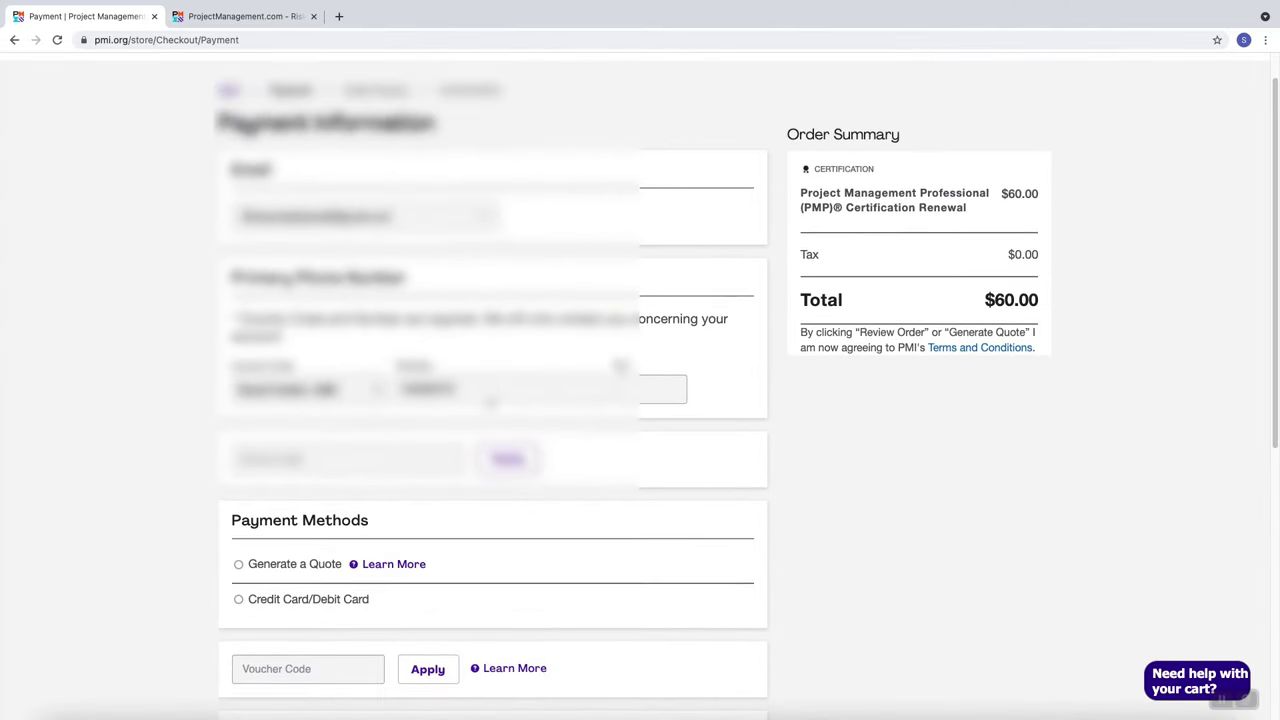
scroll(500, 434, "down", 3)
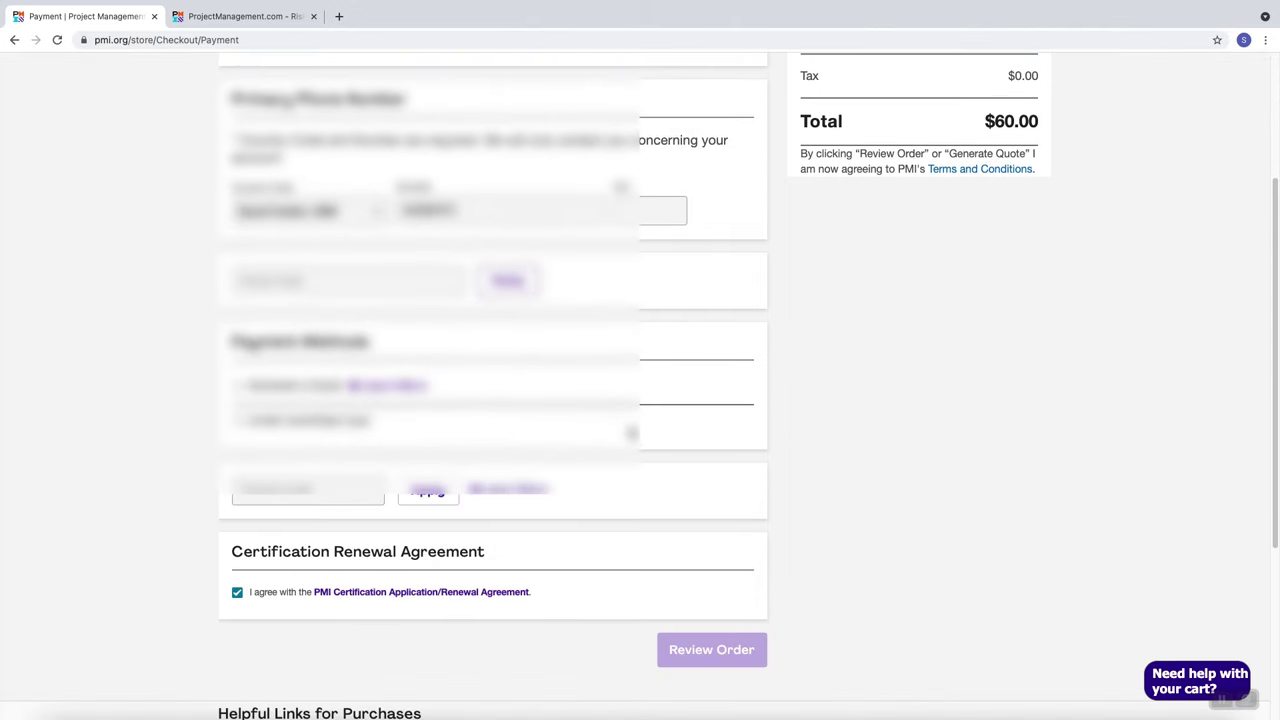
Choose Credit Card/Debit Card as the payment method for the renewal order
left_click(238, 420)
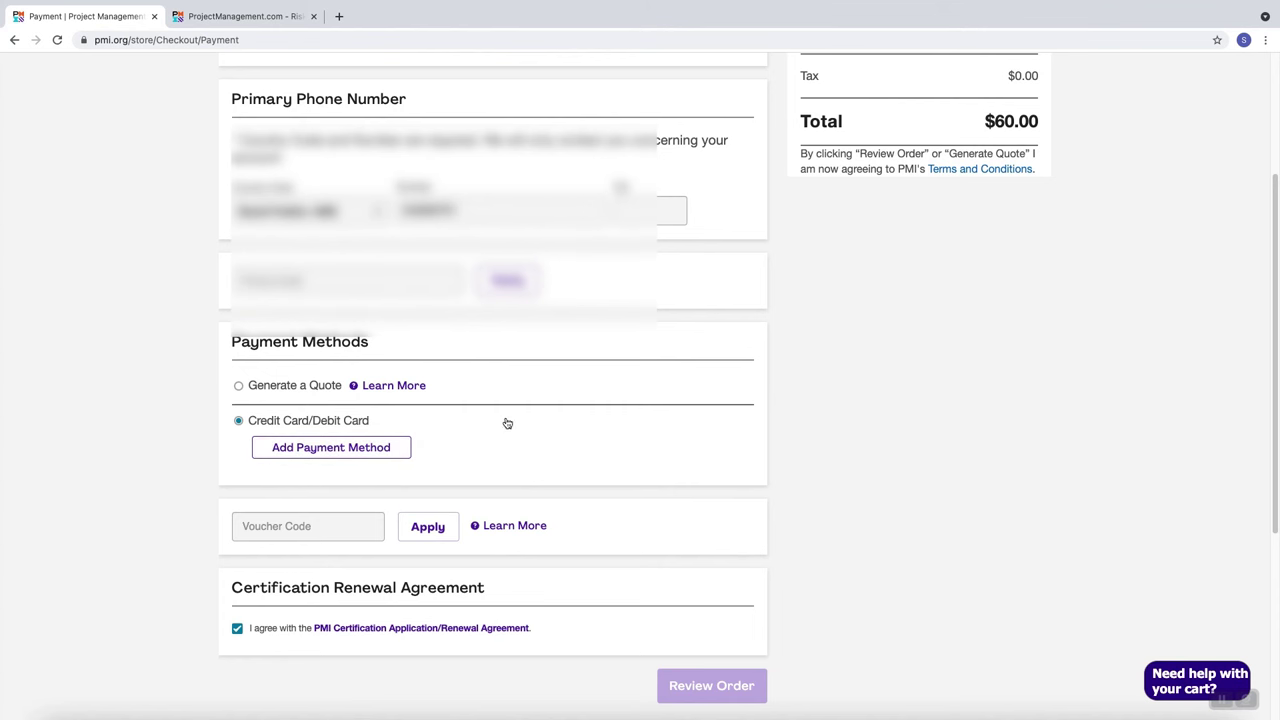
scroll(467, 445, "down", 1)
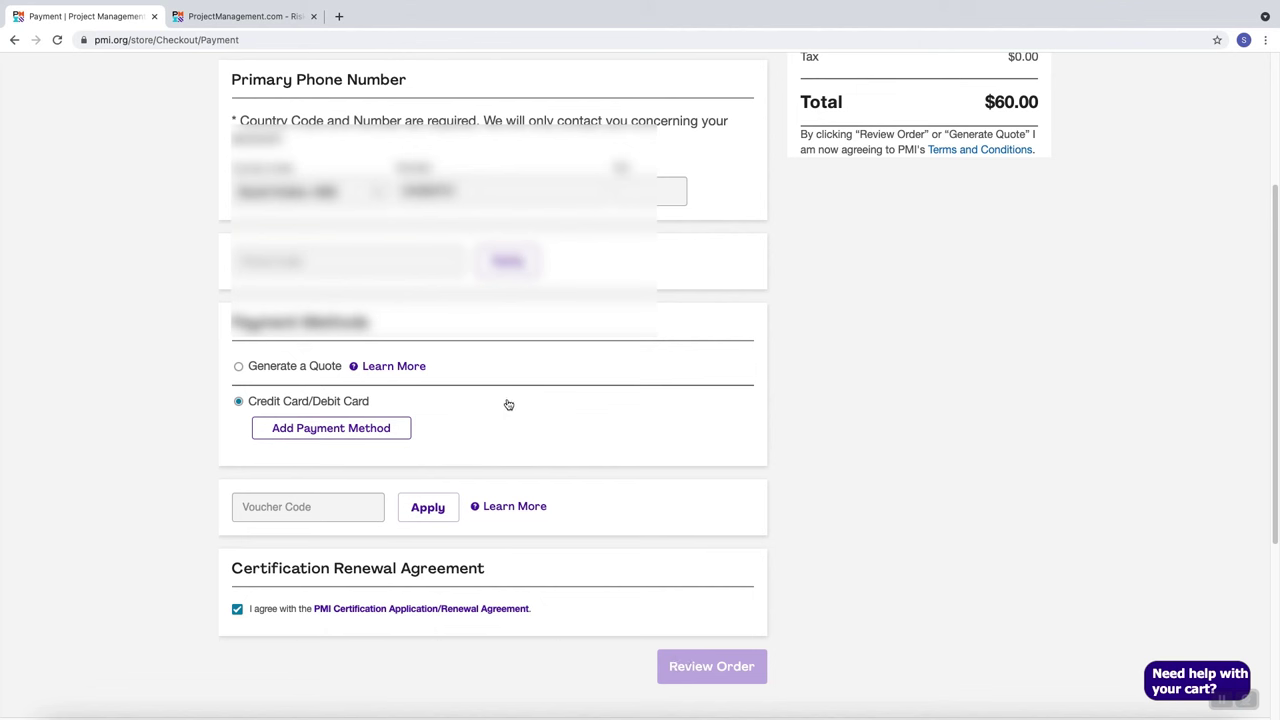
scroll(508, 404, "up", 3)
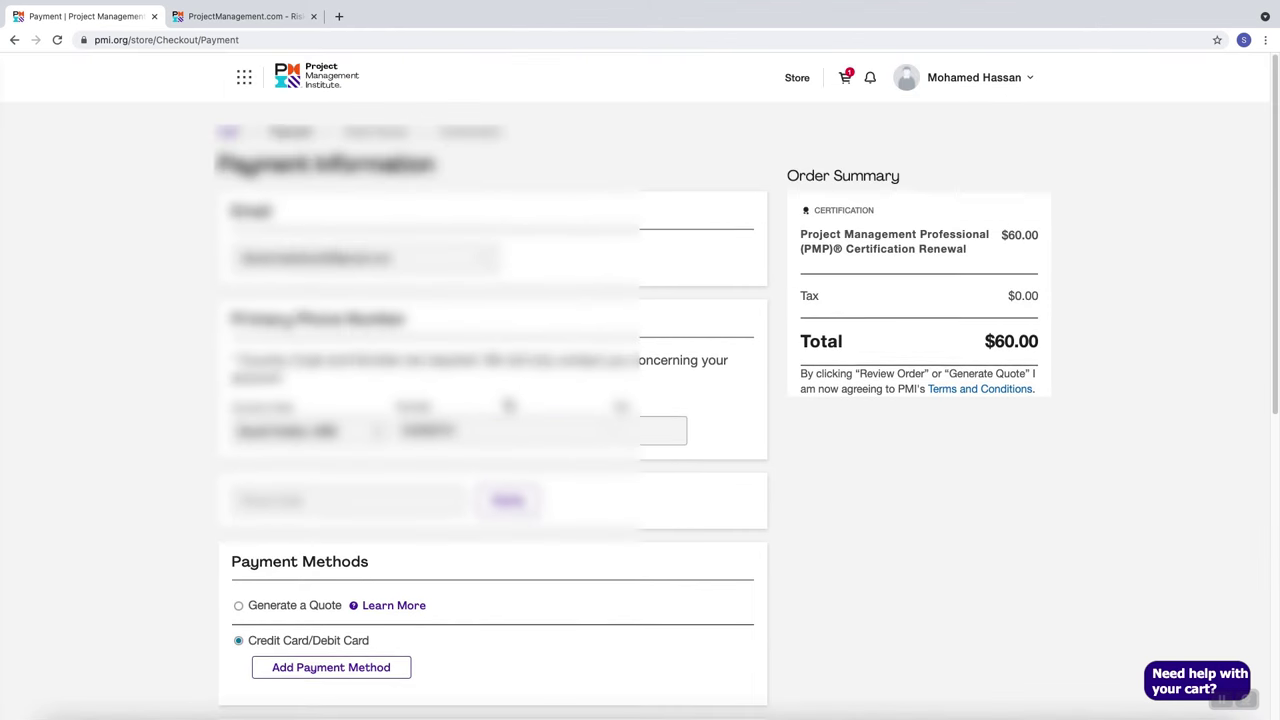
Return to the myPMI dashboard and open the certificate from its PMP section
left_click(1033, 80)
left_click(940, 113)
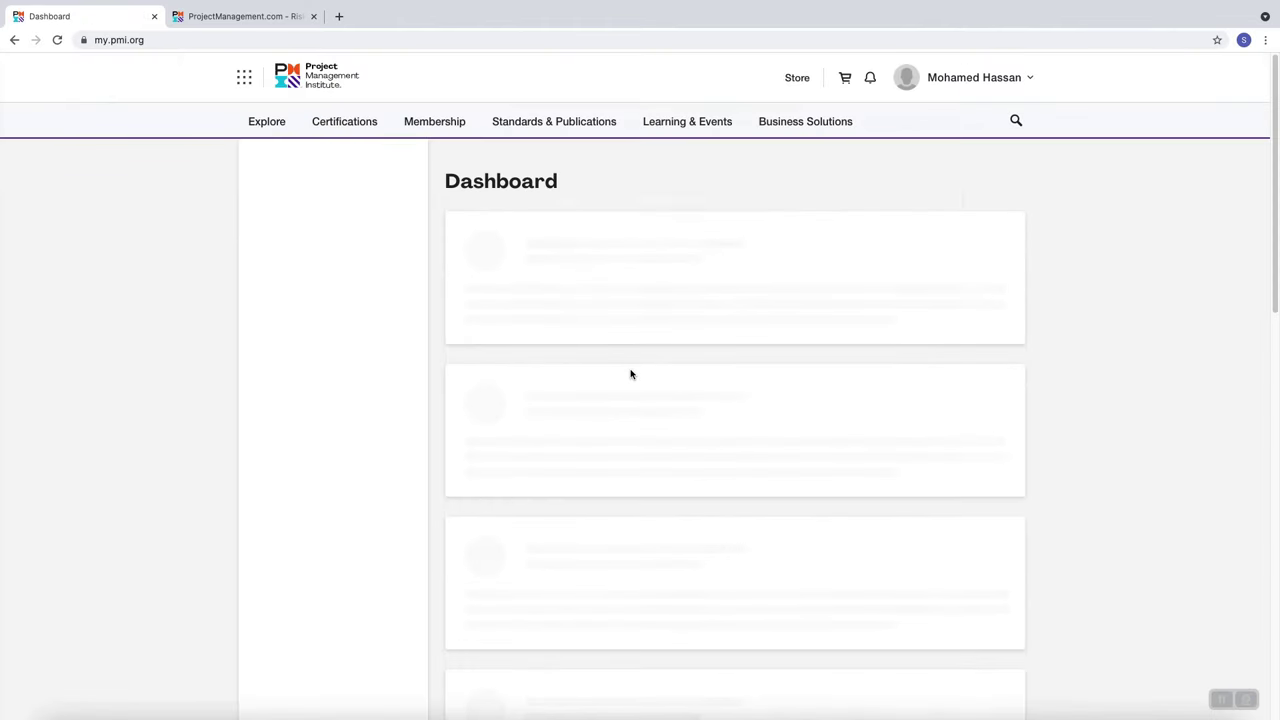
scroll(457, 477, "down", 6)
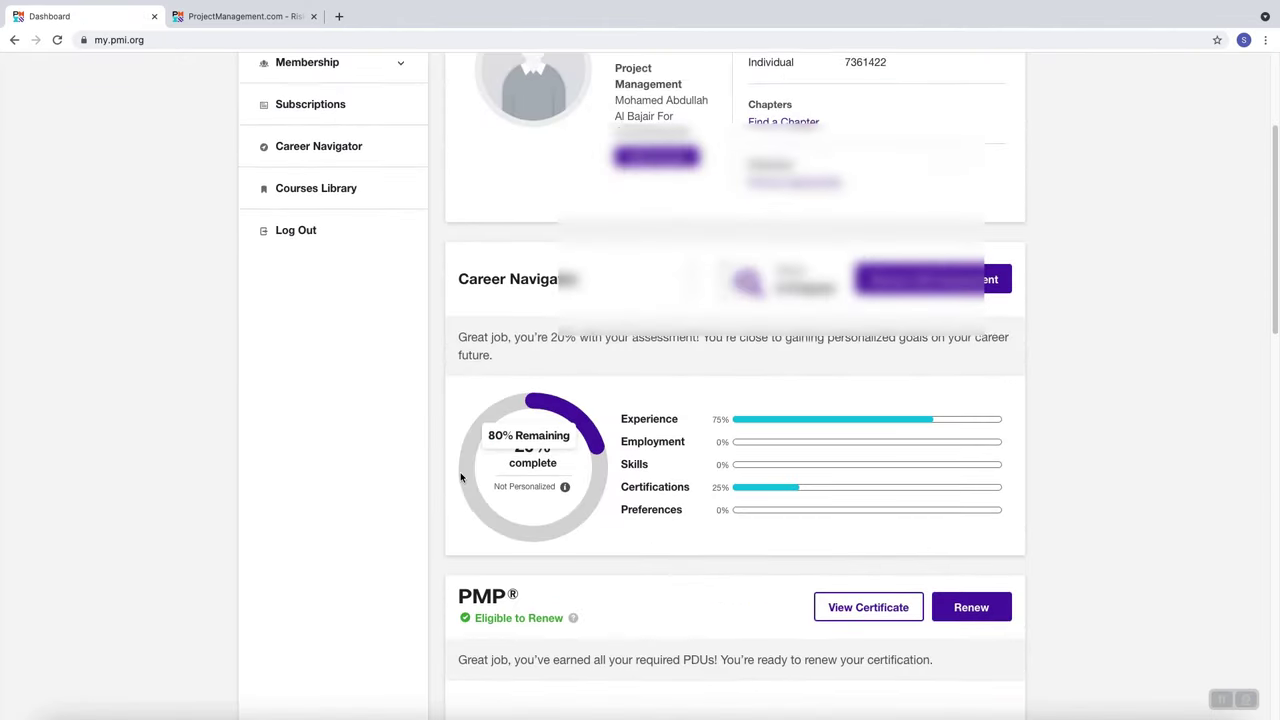
scroll(496, 455, "down", 3)
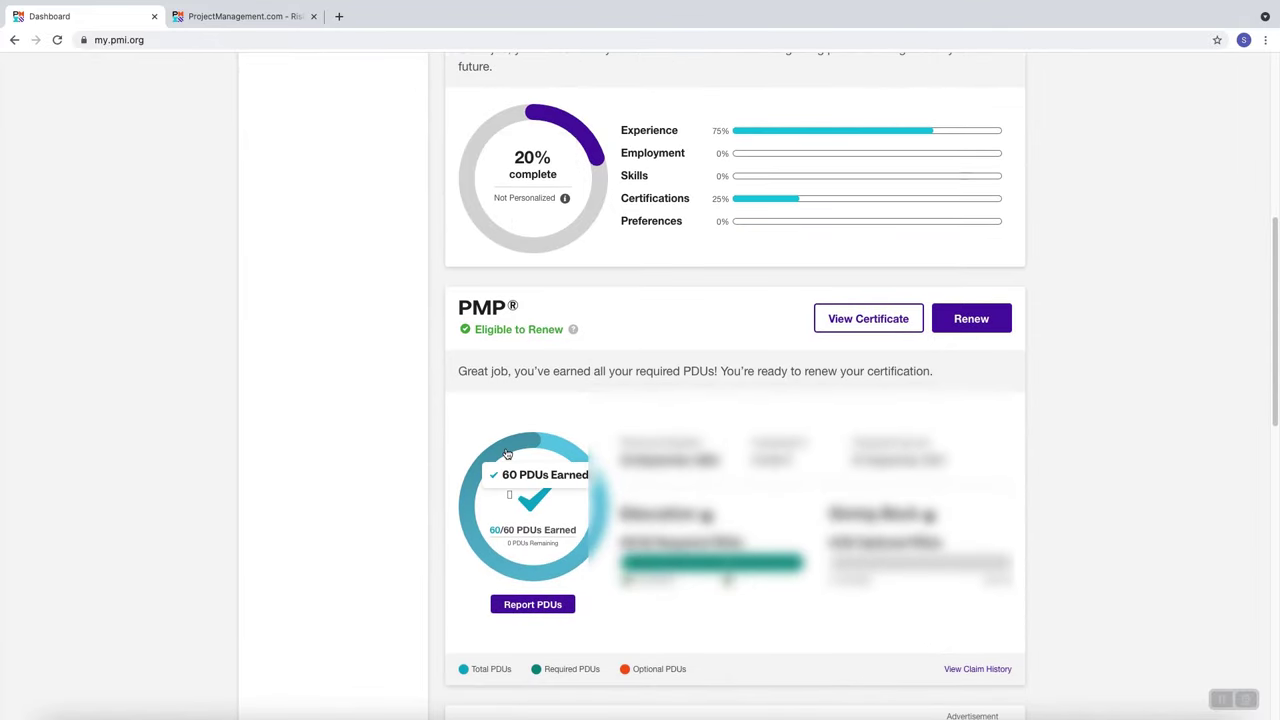
left_click(864, 321)
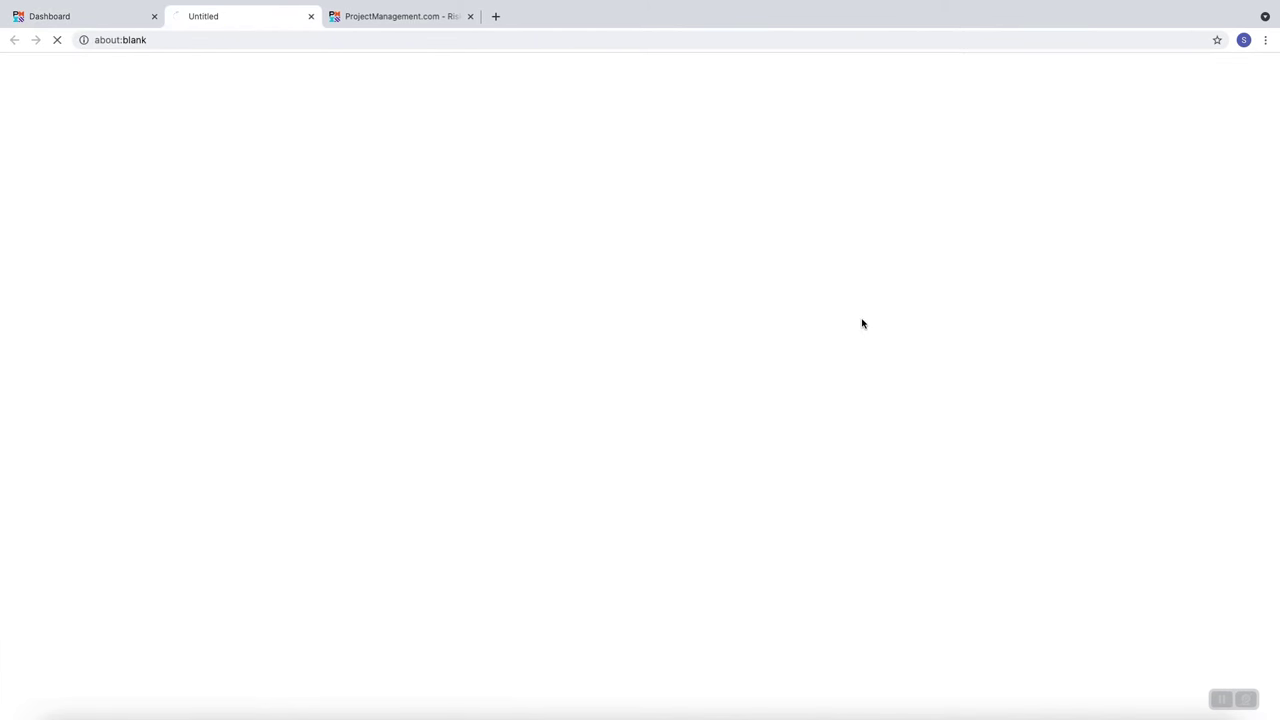